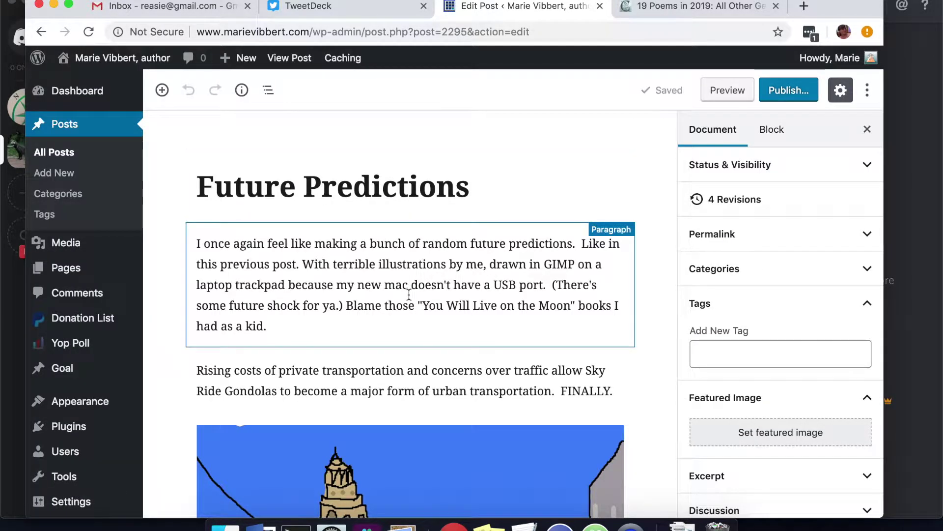
Step: Review the Future Predictions draft, from its introduction through the illustrated predictions to the last paragraph
scroll(412, 300, down, 5)
scroll(412, 299, down, 10)
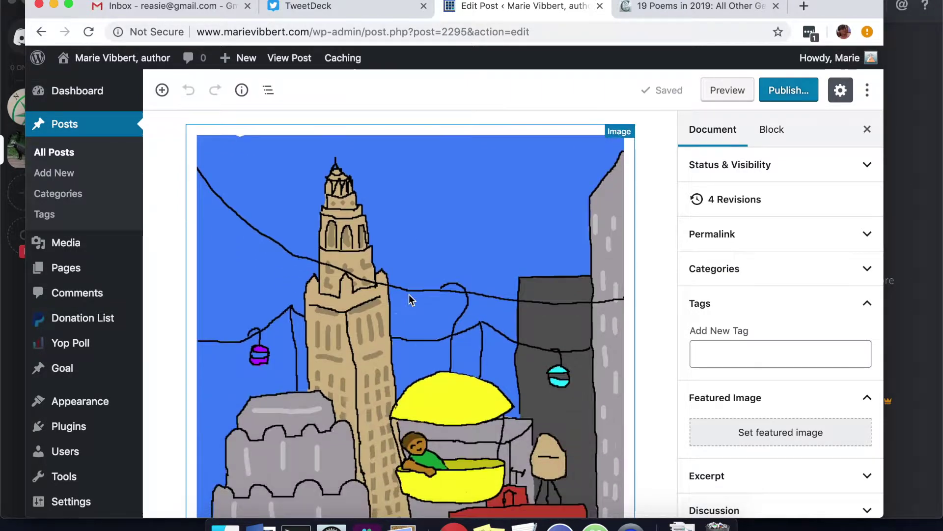
scroll(411, 299, down, 10)
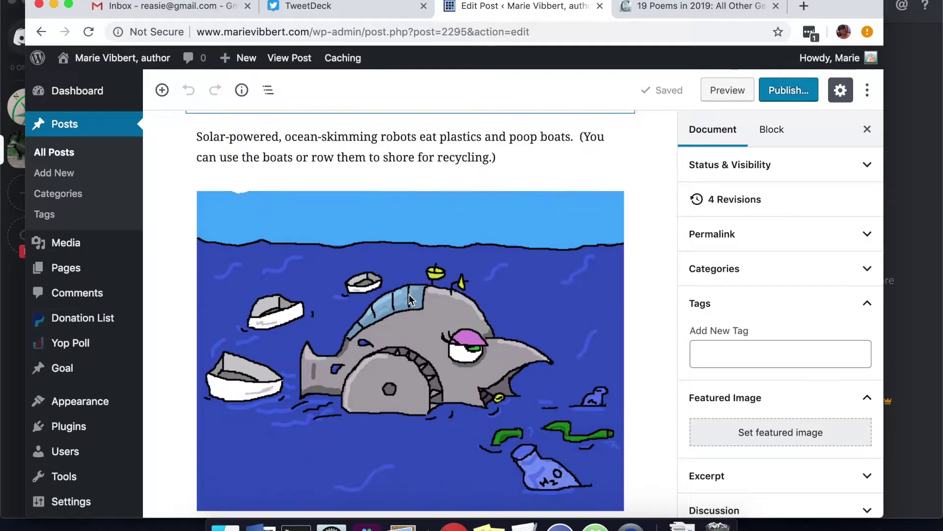
scroll(411, 299, down, 3)
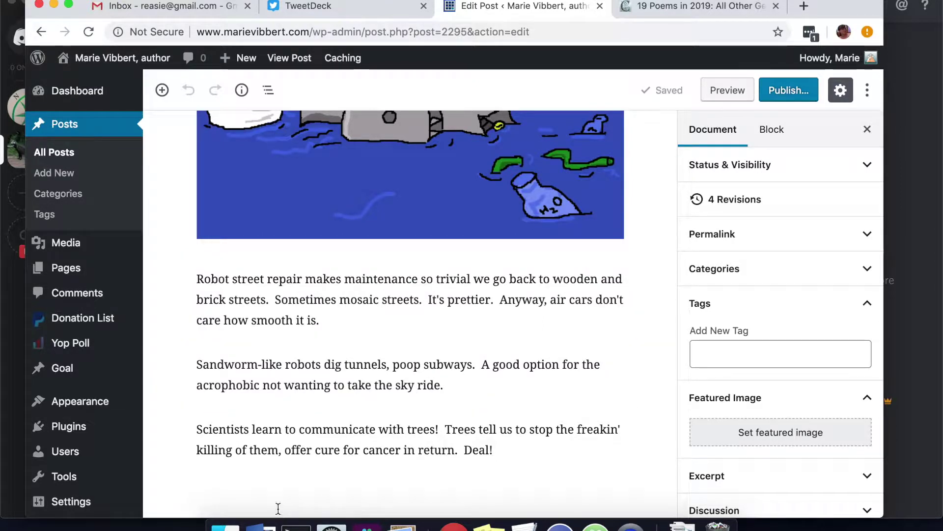
Step: Launch GIMP-2.10 from the Applications folder
click(225, 527)
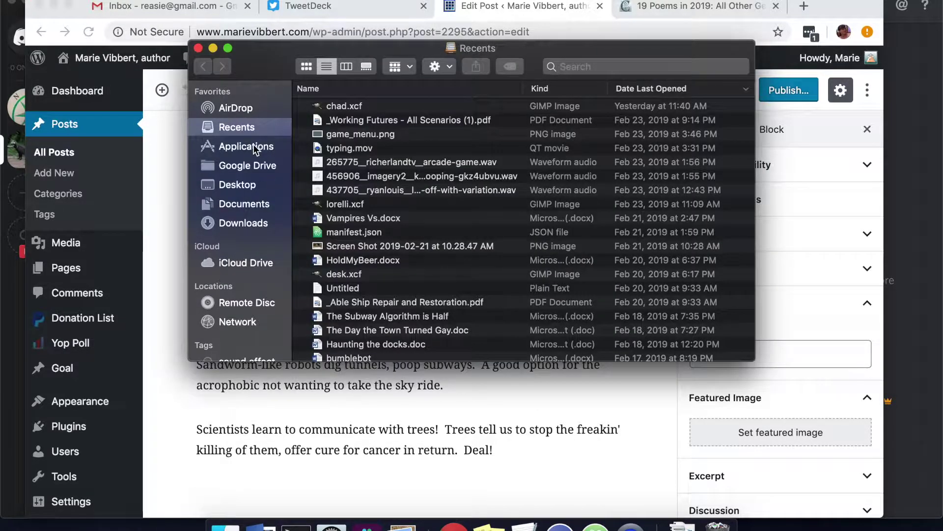
click(252, 146)
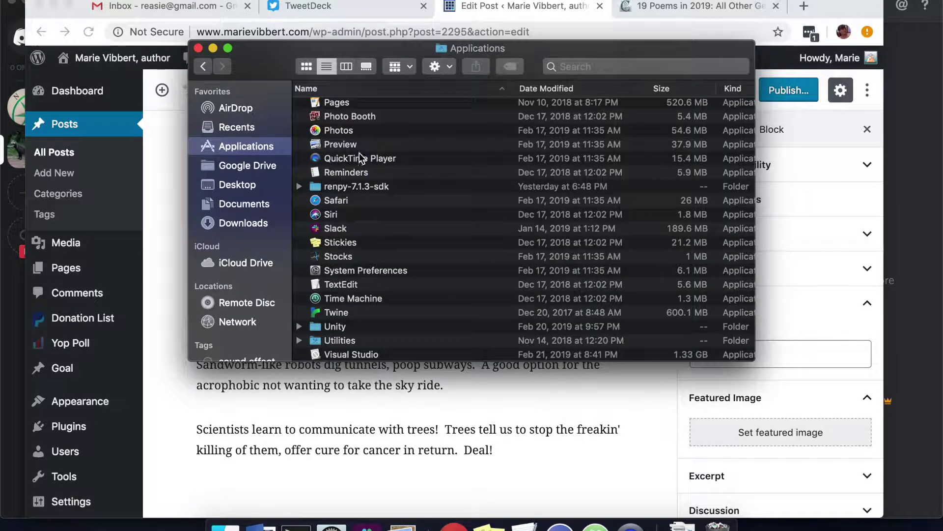
scroll(359, 153, up, 10)
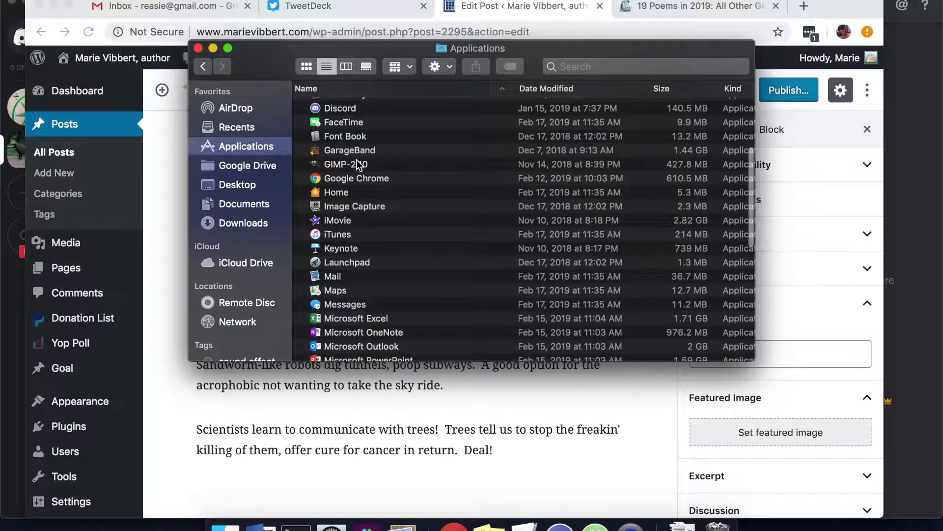
click(356, 167)
double_click(354, 164)
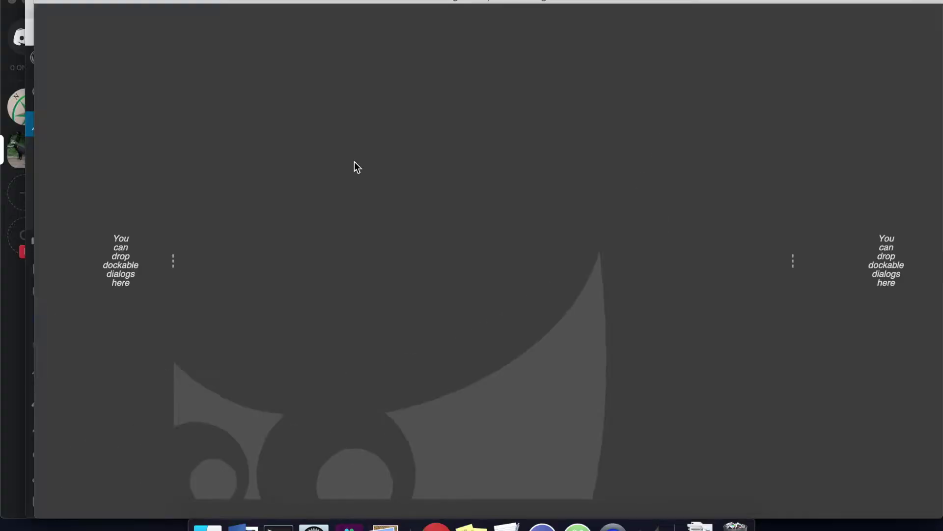
Step: Create a new blank image 800 px wide and 800 px high
click(114, 0)
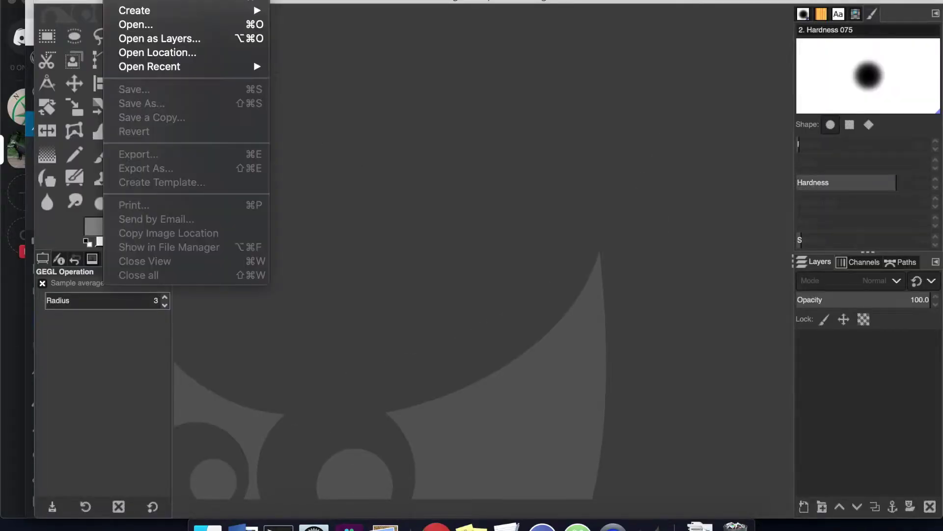
click(138, 2)
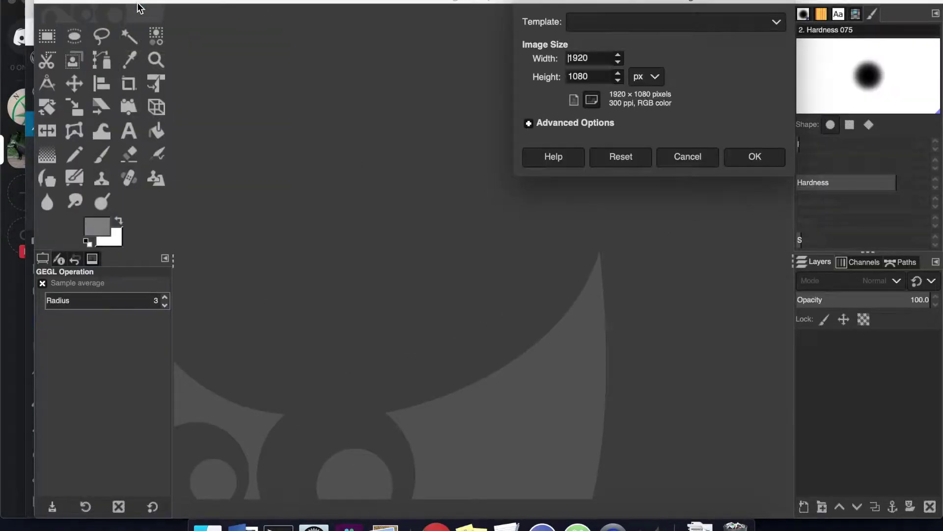
double_click(586, 59)
text(800)
key(Tab)
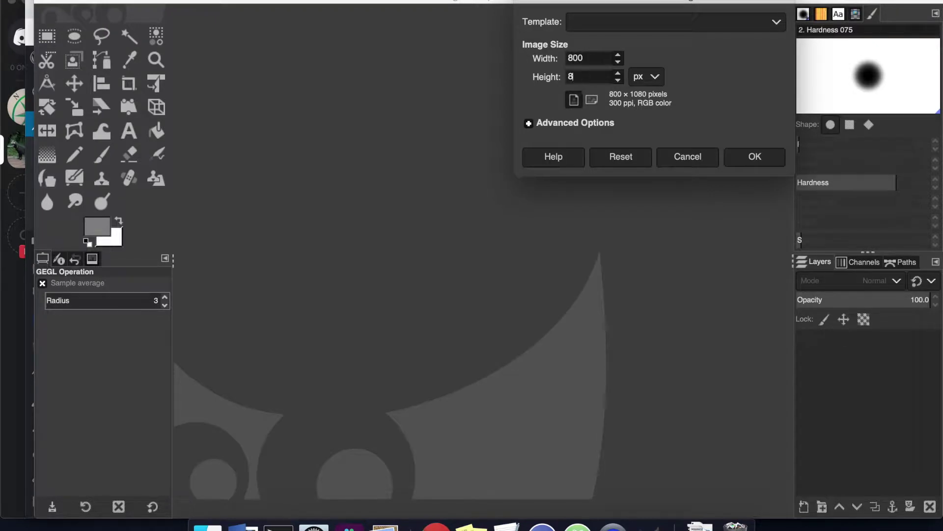
text(800)
click(756, 156)
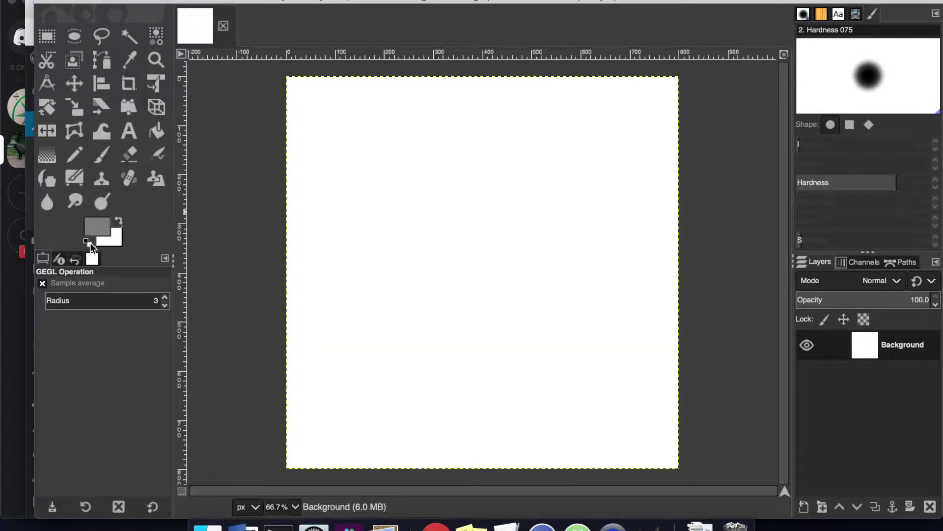
Step: Restore the default black and white colors and draw a flat oval about 220 px wide near the canvas center with the Pencil
click(90, 243)
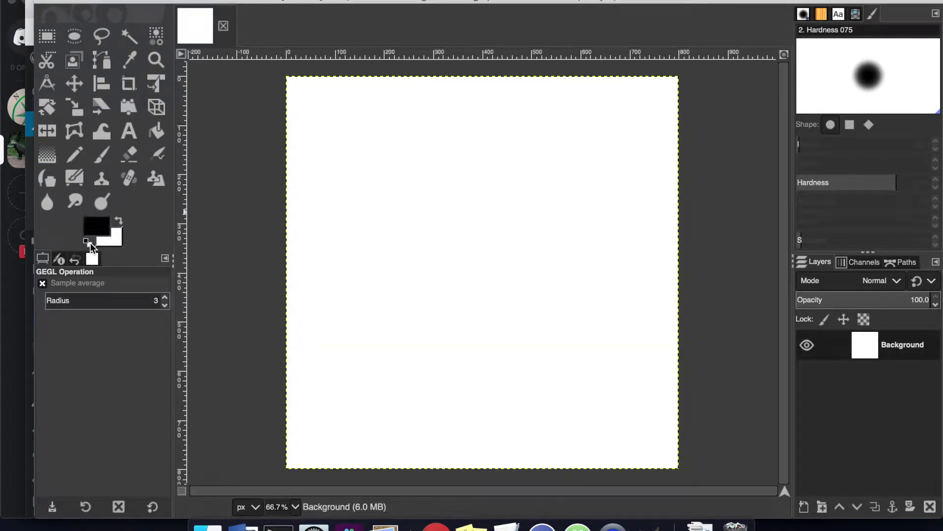
click(75, 156)
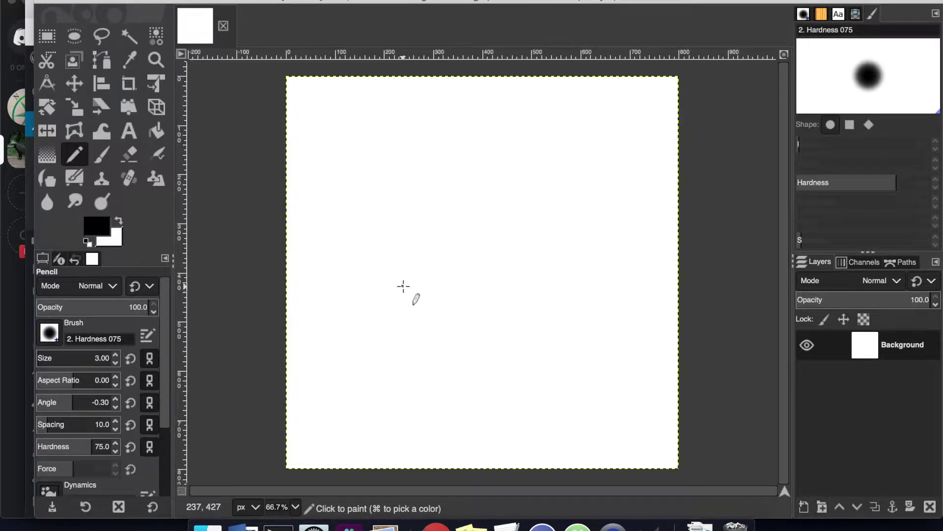
drag(403, 287, 477, 301)
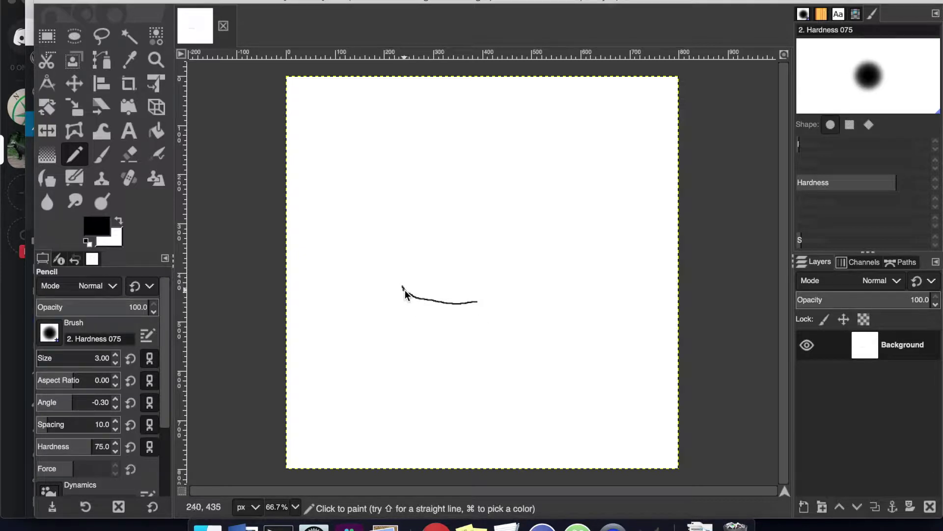
mouse_move(403, 279)
mouse_down()
mouse_move(412, 266)
mouse_move(479, 254)
mouse_move(509, 272)
mouse_move(510, 284)
mouse_up()
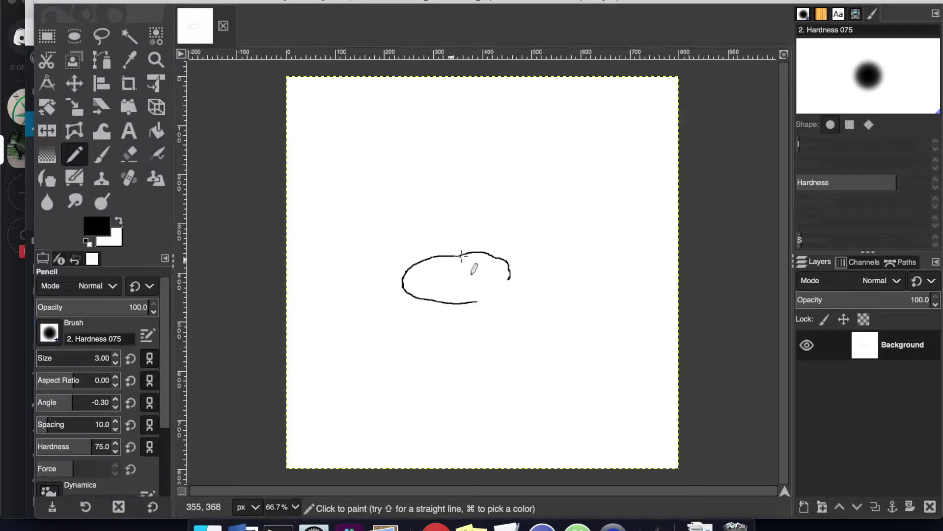
mouse_move(461, 254)
mouse_down()
mouse_move(492, 257)
mouse_move(509, 278)
mouse_move(507, 295)
mouse_move(479, 303)
mouse_up()
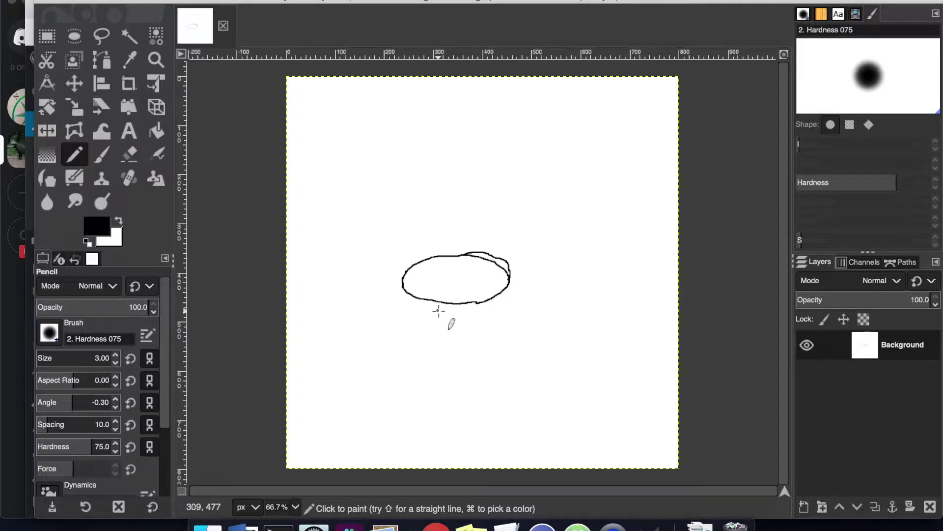
Step: Draw two closed eyes and a smile under the oval, enclose them in a rounded body, and add small pointed teeth beneath it
drag(439, 311, 456, 313)
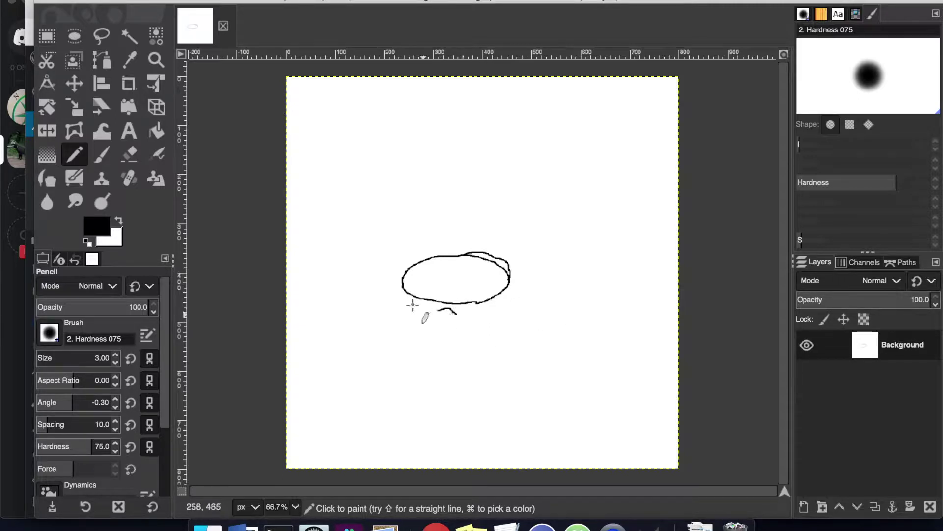
drag(406, 301, 421, 307)
drag(417, 318, 441, 322)
mouse_move(397, 293)
mouse_down()
mouse_move(399, 325)
mouse_move(442, 330)
mouse_move(503, 314)
mouse_move(518, 295)
mouse_move(510, 284)
mouse_up()
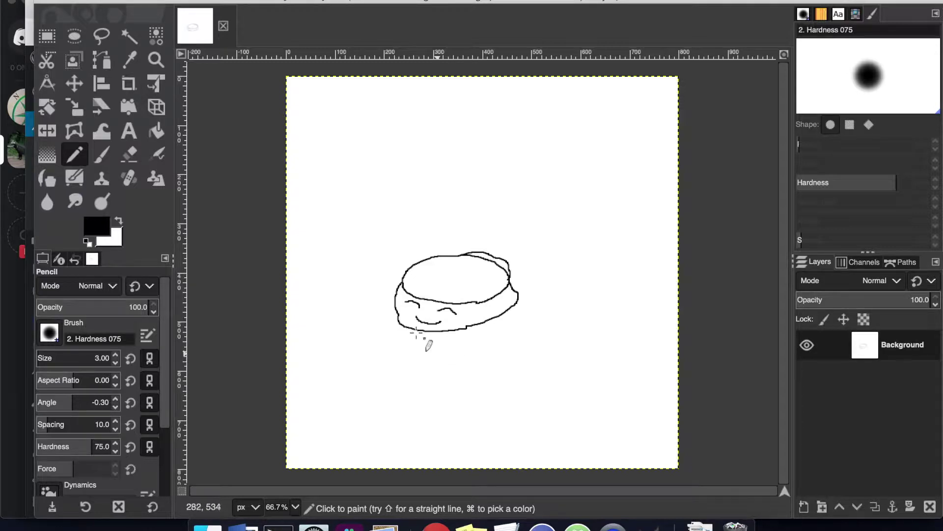
mouse_move(402, 331)
mouse_down()
mouse_move(430, 340)
mouse_move(457, 332)
mouse_up()
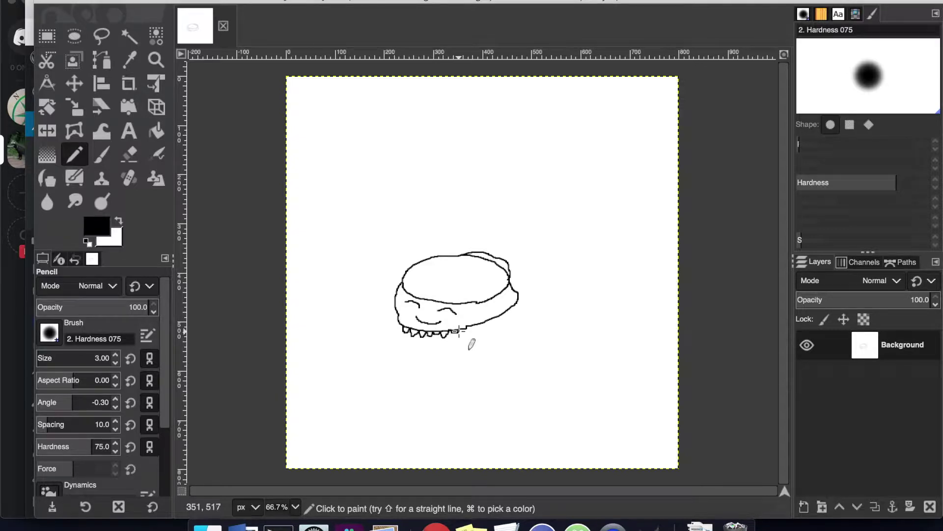
Step: Draw the road lines: a short dash beside the round robot and a long diagonal line rising to the canvas's right edge
drag(524, 295, 538, 287)
click(538, 268)
mouse_move(494, 354)
mouse_down()
mouse_move(557, 325)
mouse_move(658, 253)
mouse_up()
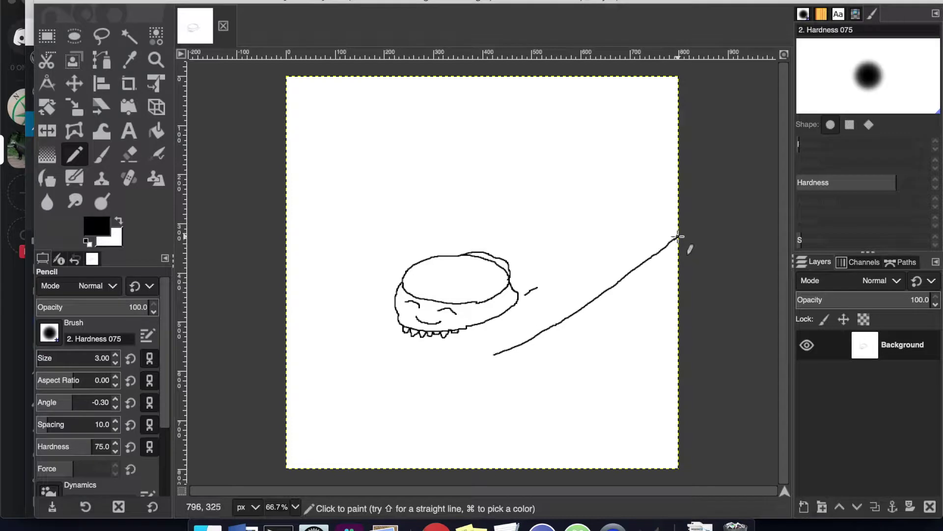
Step: Draw a jagged, branching crack in the road around and below the round robot's teeth
mouse_move(386, 324)
mouse_down()
mouse_move(343, 316)
mouse_move(356, 321)
mouse_move(333, 330)
mouse_move(366, 322)
mouse_move(364, 342)
mouse_move(409, 346)
mouse_up()
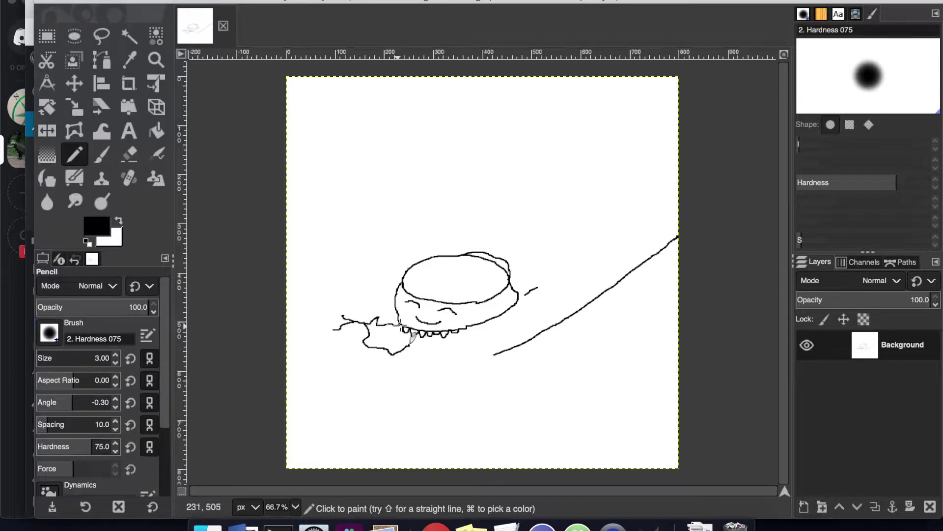
mouse_move(408, 346)
mouse_down()
mouse_move(445, 343)
mouse_move(474, 326)
mouse_up()
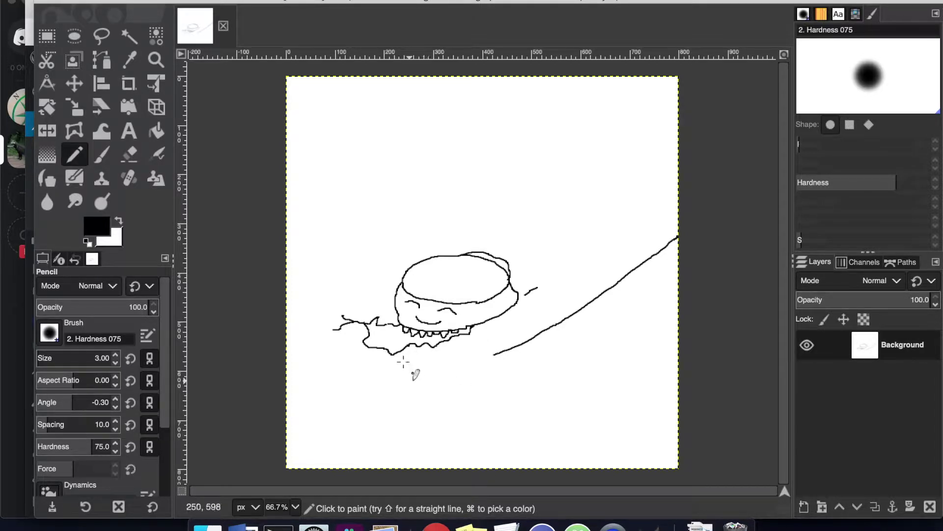
mouse_move(393, 354)
mouse_down()
mouse_move(384, 371)
mouse_move(401, 372)
mouse_up()
drag(420, 351, 432, 358)
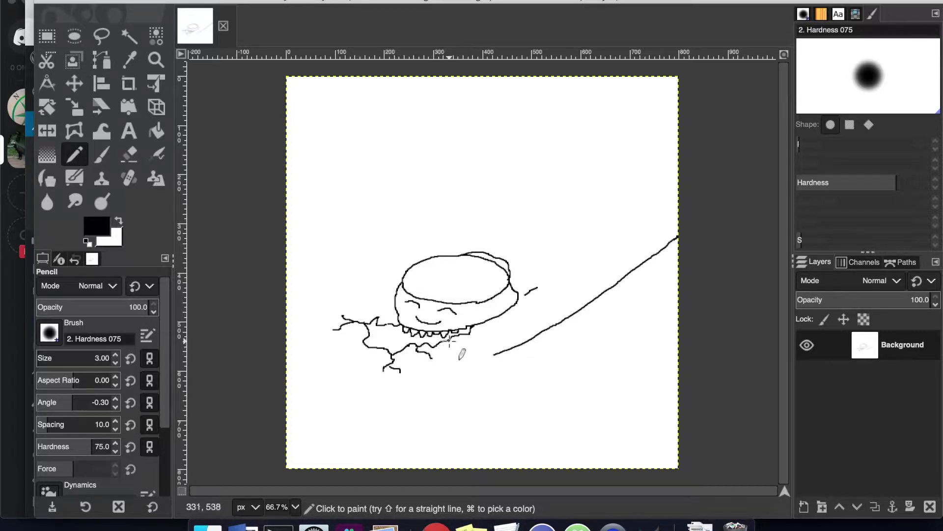
mouse_move(456, 341)
mouse_down()
mouse_move(473, 343)
mouse_move(458, 354)
mouse_up()
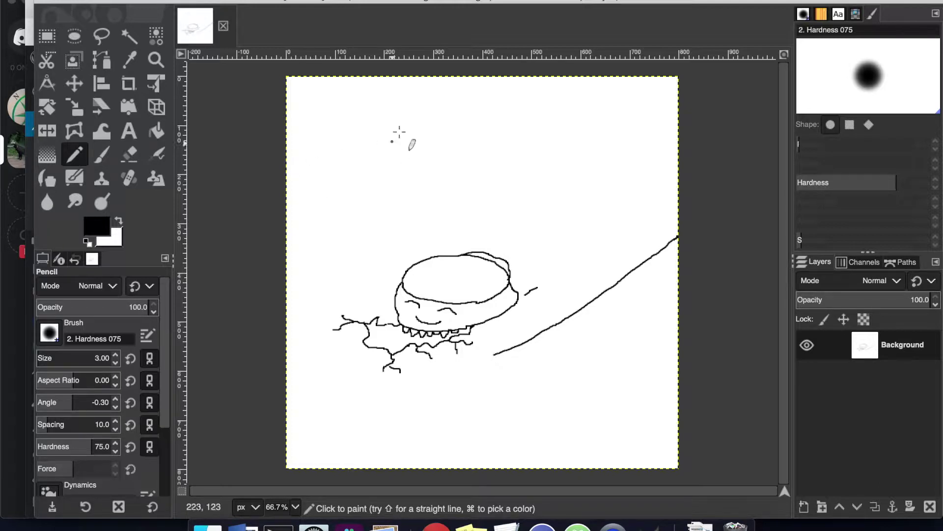
Step: Draw a second robot above the first, with a boxy rounded body, domed head, two jointed claw arms and two small feet
mouse_move(394, 134)
mouse_down()
mouse_move(386, 175)
mouse_move(454, 180)
mouse_move(457, 136)
mouse_move(444, 124)
mouse_move(405, 119)
mouse_up()
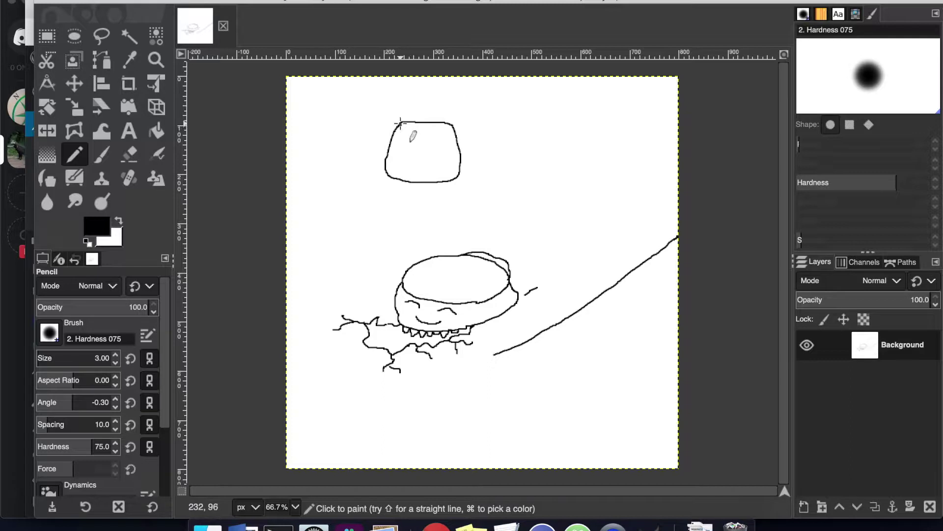
mouse_move(415, 132)
mouse_down()
mouse_move(419, 101)
mouse_move(431, 96)
mouse_move(433, 133)
mouse_move(389, 138)
mouse_move(367, 129)
mouse_move(335, 158)
mouse_move(345, 156)
mouse_move(348, 167)
mouse_move(369, 139)
mouse_move(402, 147)
mouse_up()
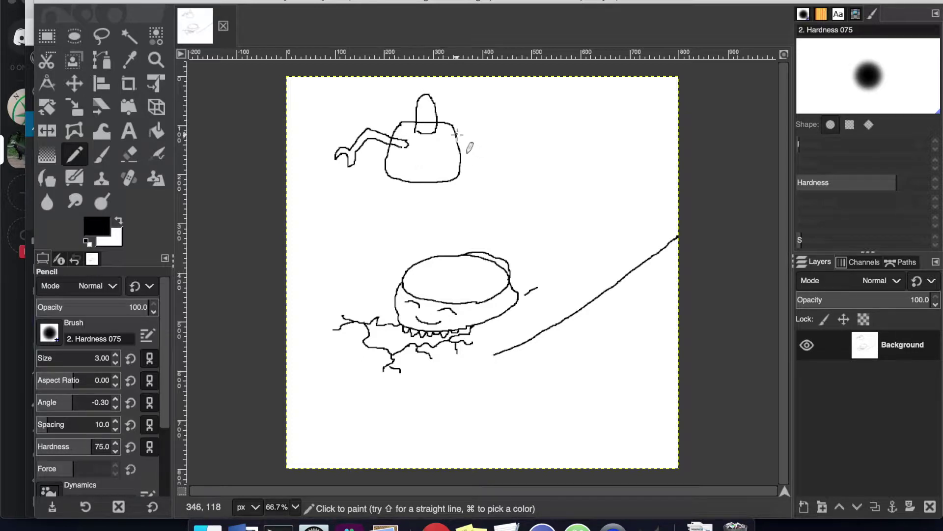
mouse_move(457, 133)
mouse_down()
mouse_move(469, 123)
mouse_move(514, 160)
mouse_move(498, 159)
mouse_move(501, 169)
mouse_move(493, 155)
mouse_up()
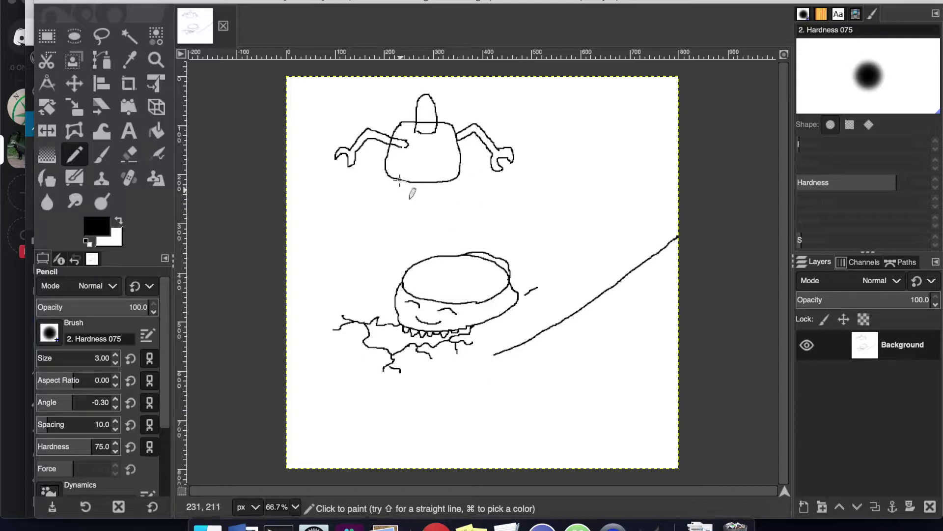
drag(399, 185, 417, 191)
drag(449, 182, 429, 184)
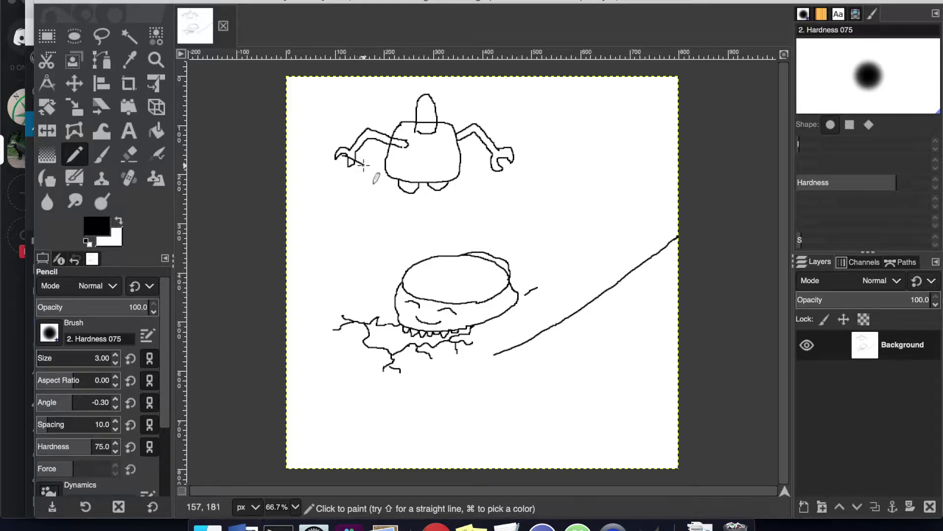
Step: Draw a brick held in the upper robot's left-hand claw and a face with eyes, mouth and slanted eyebrows on its head
drag(356, 174, 331, 166)
drag(358, 185, 356, 180)
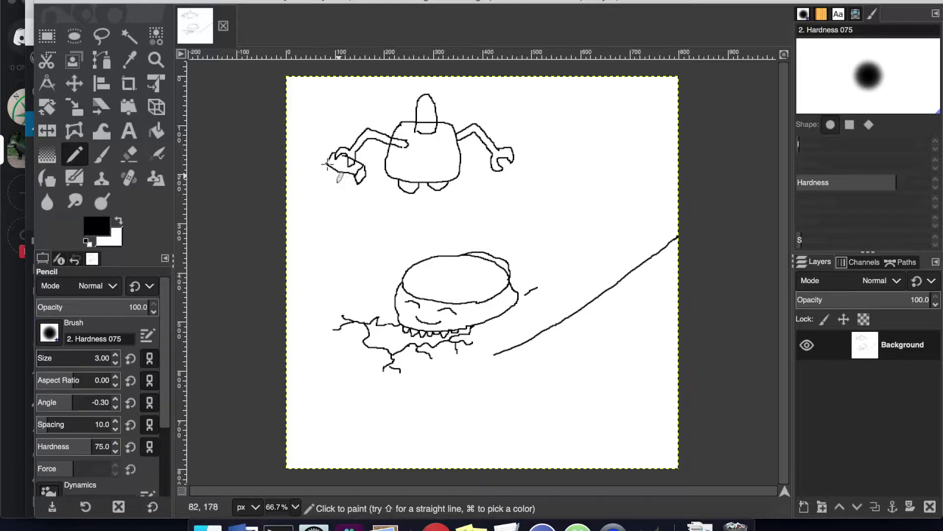
drag(328, 178, 345, 182)
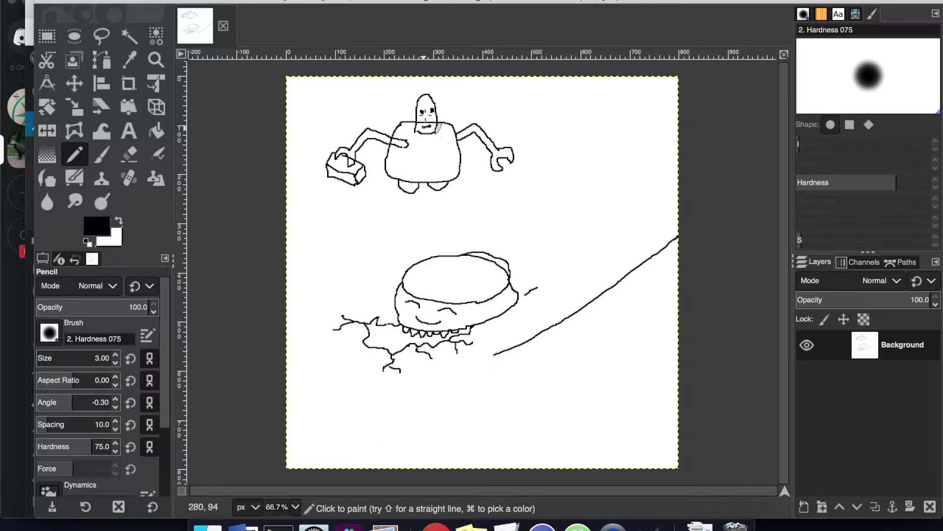
drag(422, 105, 425, 106)
Step: Paint out the extra bump behind the round robot's flat top with a white pencil of size 6
click(229, 0)
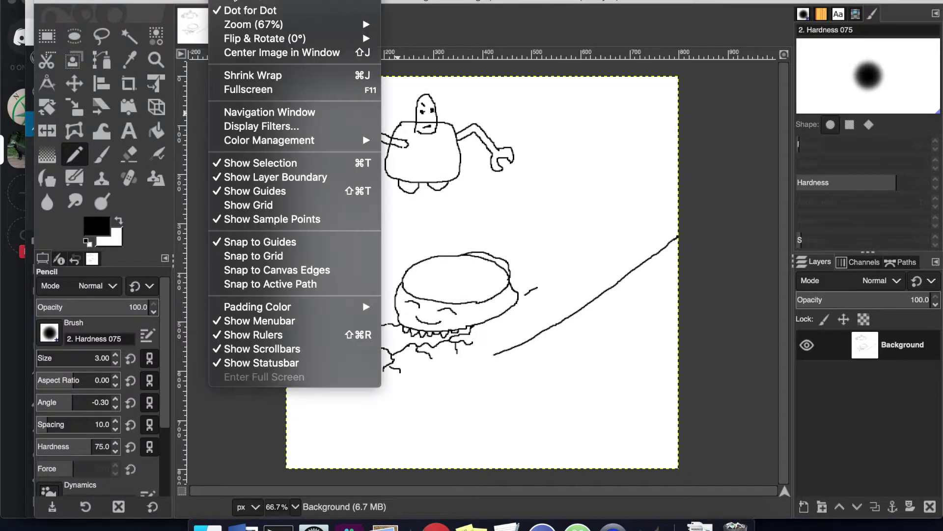
mouse_move(242, 28)
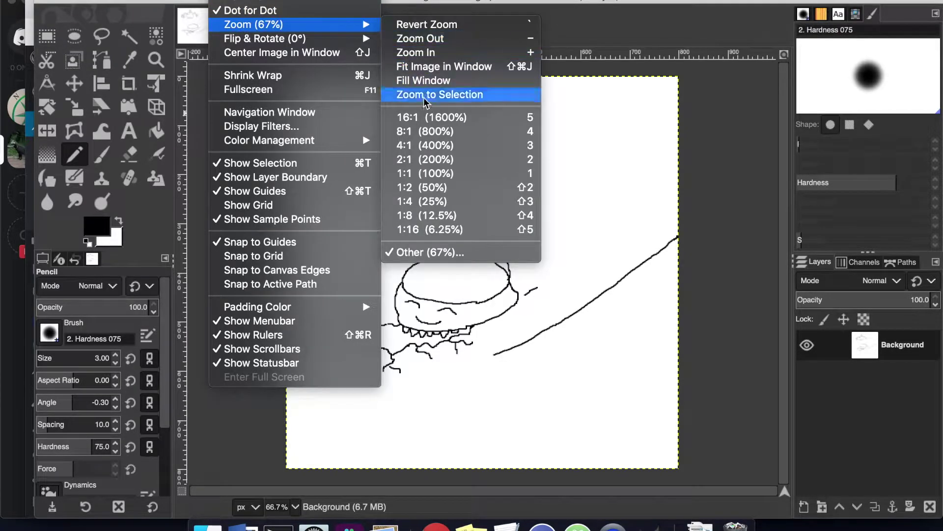
click(439, 159)
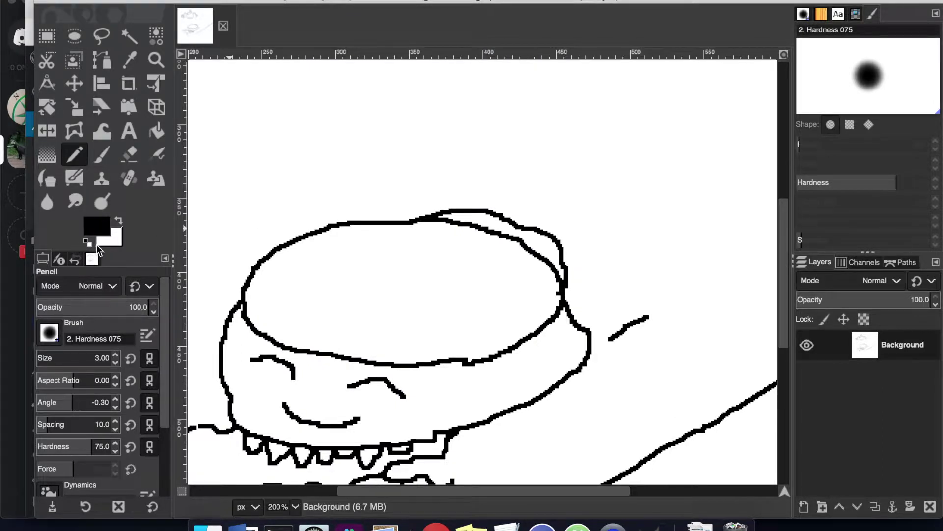
click(119, 222)
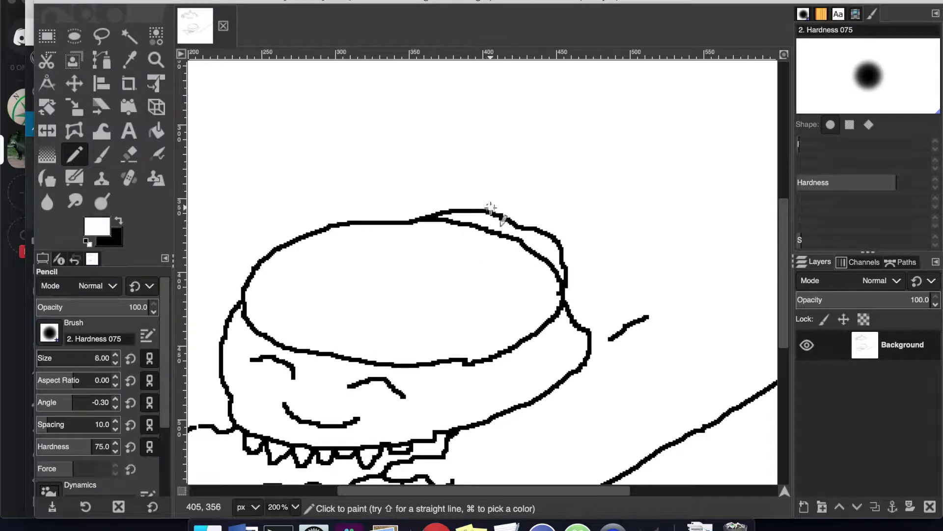
mouse_move(484, 208)
mouse_down()
mouse_move(550, 234)
mouse_move(573, 289)
mouse_up()
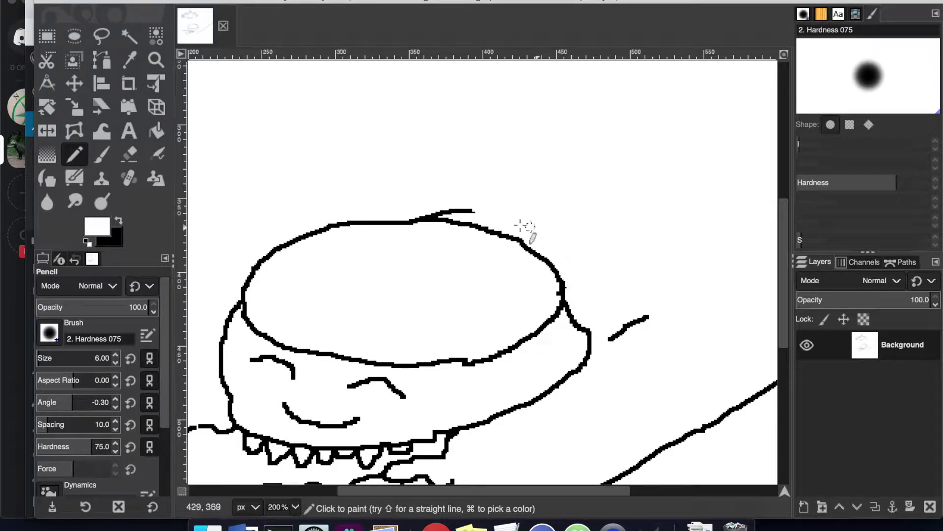
mouse_move(462, 209)
mouse_down()
mouse_move(458, 211)
mouse_move(419, 212)
mouse_up()
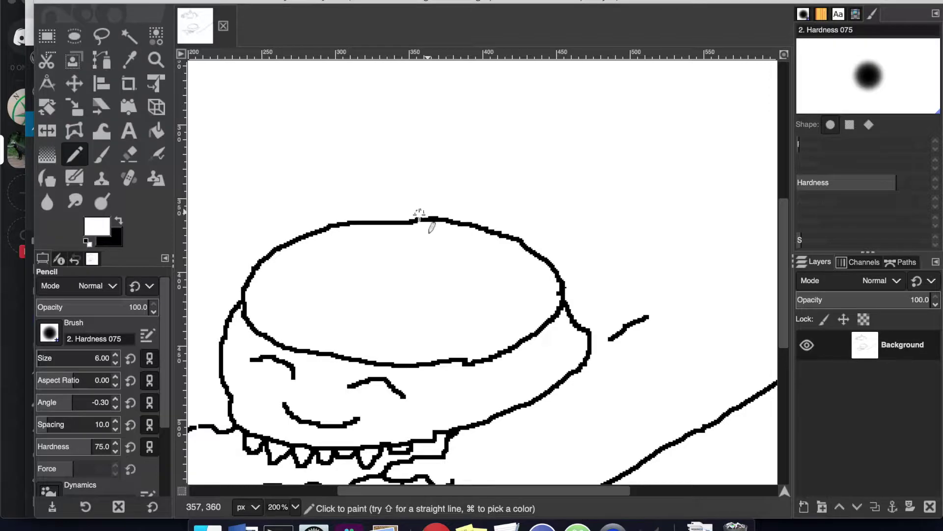
Step: Paint out the body line crossing the upper robot's face, along with its mouth and slanted eyebrow
scroll(425, 167, up, 6)
scroll(425, 167, left, 6)
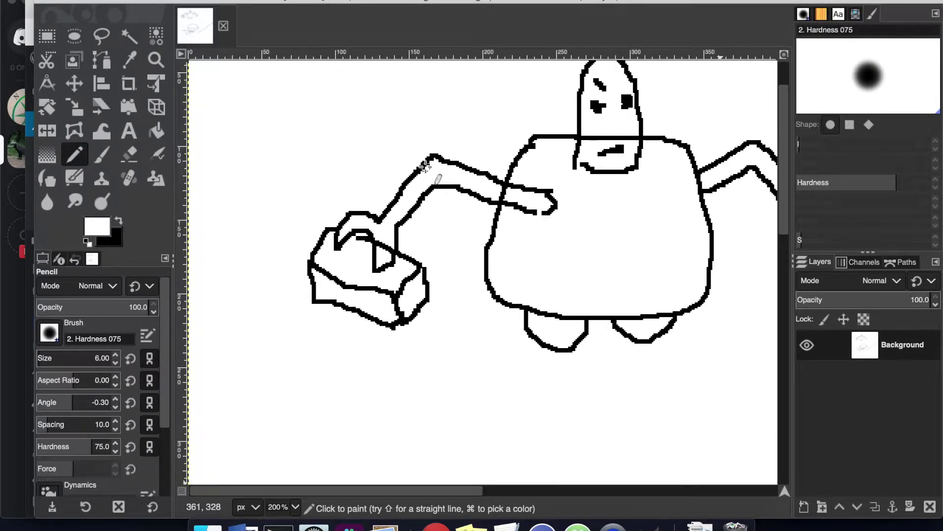
mouse_move(588, 136)
mouse_down()
mouse_move(588, 149)
mouse_move(585, 139)
mouse_move(631, 138)
mouse_up()
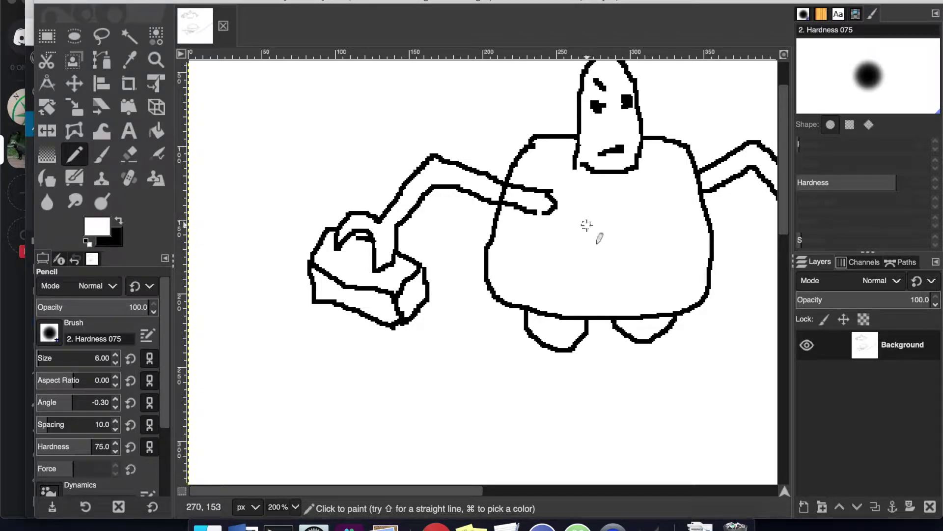
scroll(587, 225, up, 2)
scroll(587, 225, right, 5)
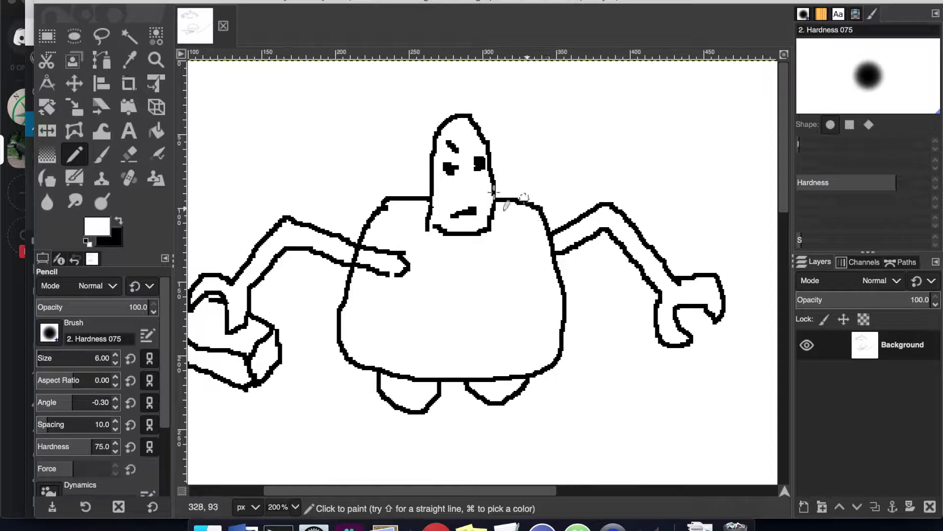
drag(470, 211, 446, 215)
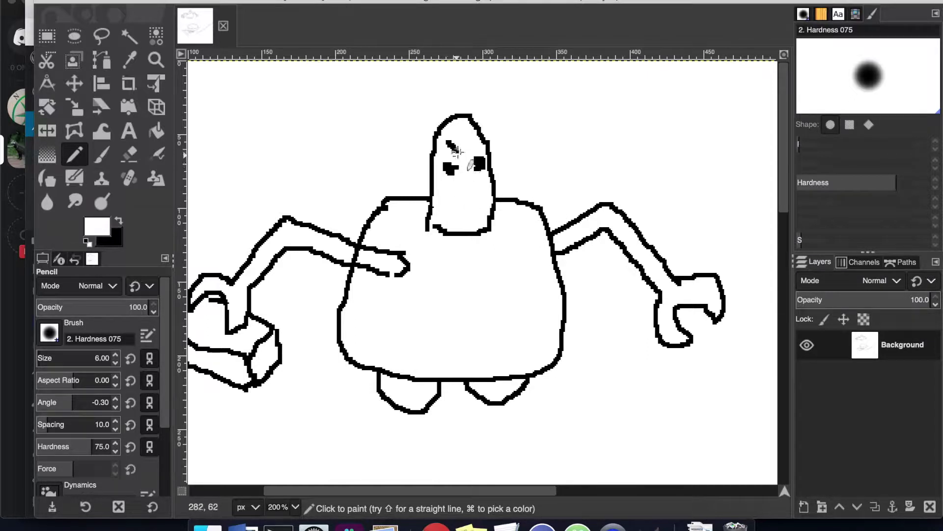
drag(457, 151, 445, 140)
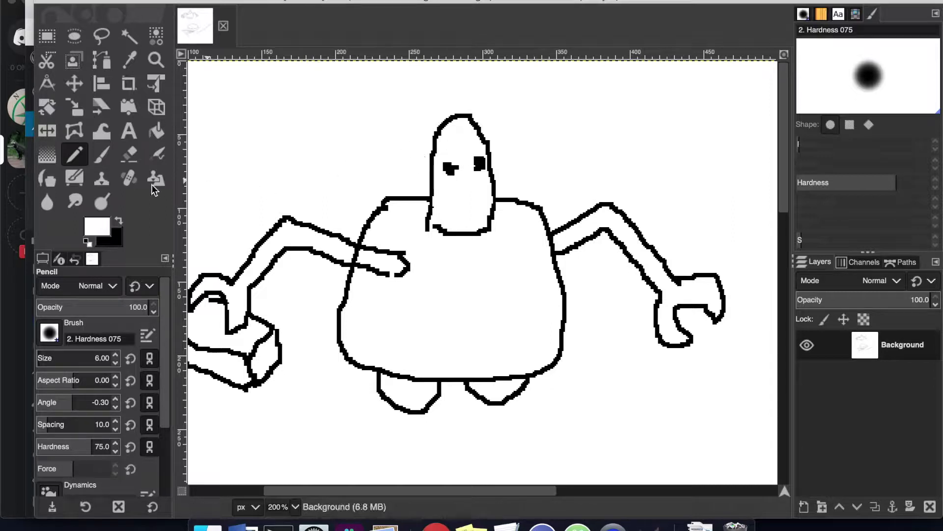
Step: Draw a small frowning mouth and curved eyebrows on the upper robot's face with a black pencil of size 3
click(119, 220)
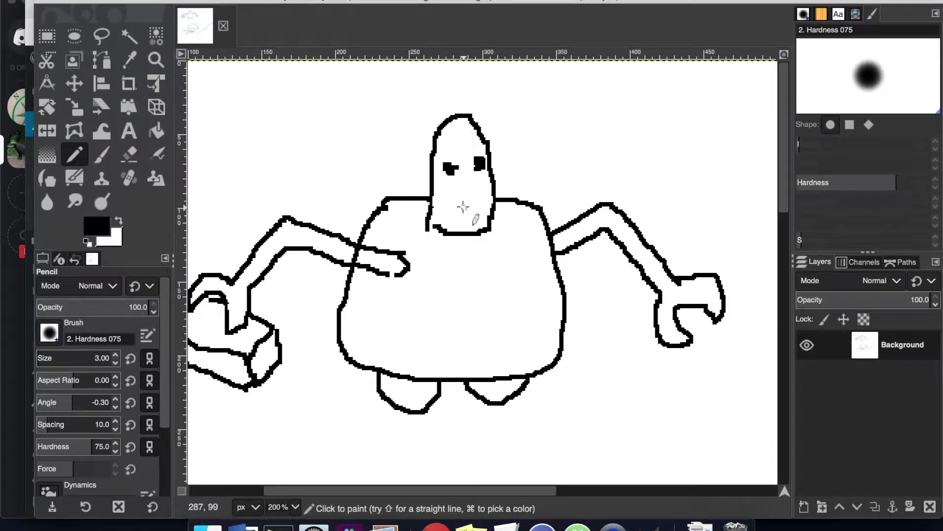
drag(457, 203, 469, 206)
mouse_move(469, 153)
mouse_down()
mouse_move(480, 144)
mouse_move(490, 151)
mouse_up()
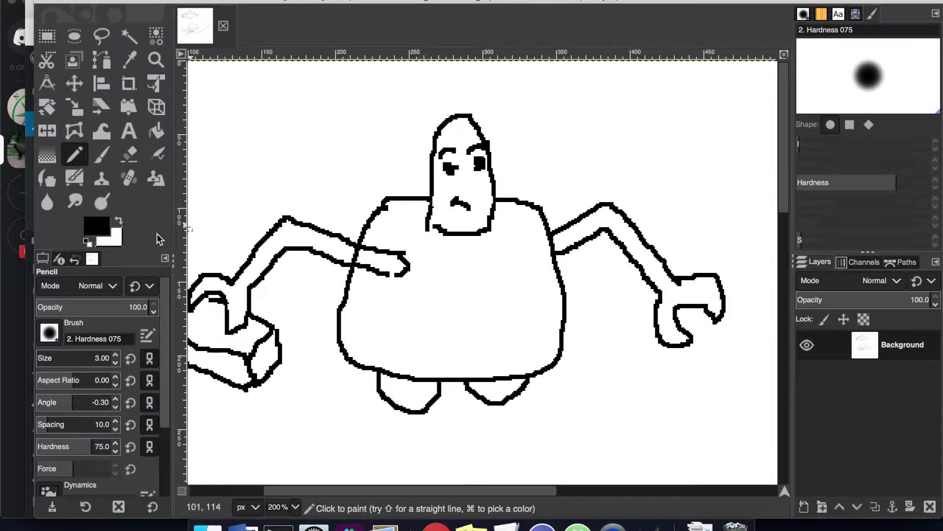
Step: Paint out in white the body outline where it crosses the upper robot's brick-holding arm
click(118, 221)
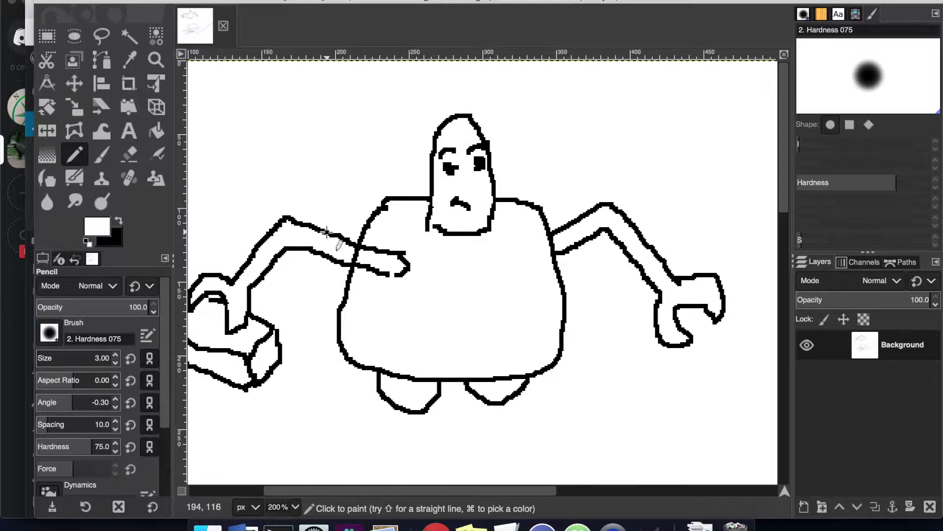
scroll(302, 289, left, 5)
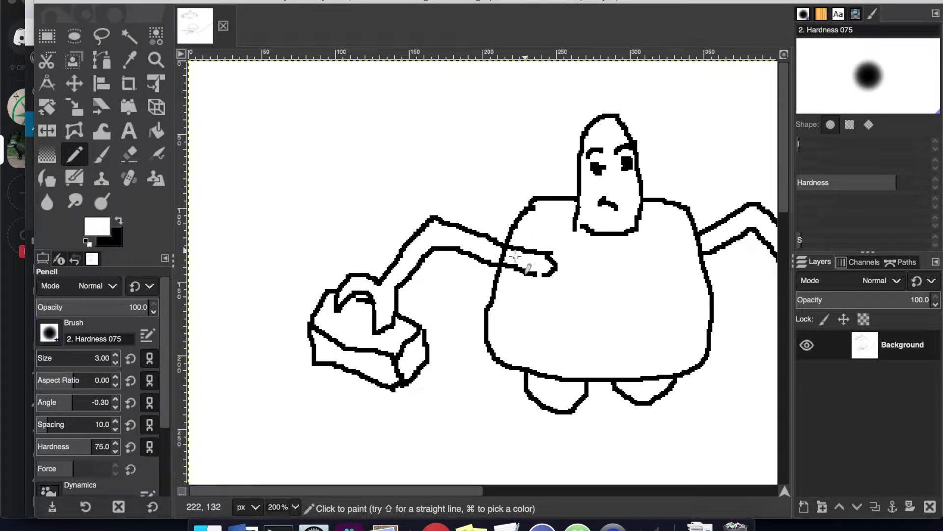
drag(514, 256, 495, 258)
Step: Redraw the held brick's upper edge in black and paint out the claw finger overlapping the brick
click(118, 221)
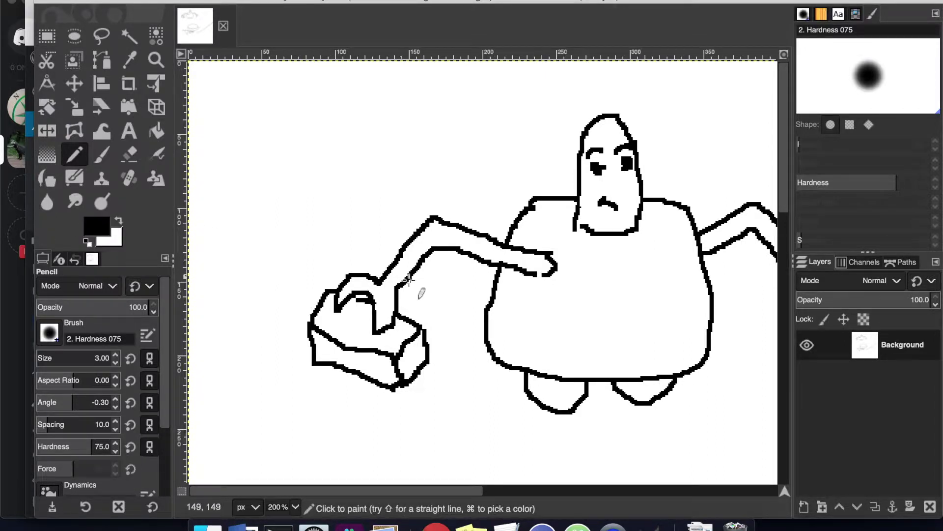
mouse_move(375, 304)
mouse_down()
mouse_move(418, 325)
mouse_move(377, 324)
mouse_move(391, 327)
mouse_move(377, 335)
mouse_move(395, 324)
mouse_move(373, 309)
mouse_move(376, 329)
mouse_move(385, 318)
mouse_up()
click(118, 221)
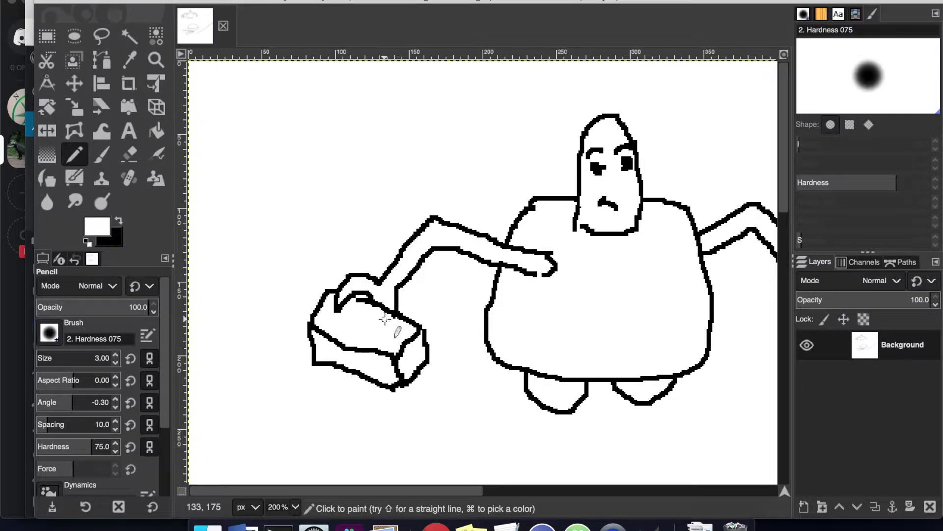
scroll(487, 360, right, 4)
scroll(488, 360, left, 4)
Step: Draw in black a socket around the brick arm's end, a short chest line, and a third, lower arm with a socket and triangular trowel tip
click(118, 222)
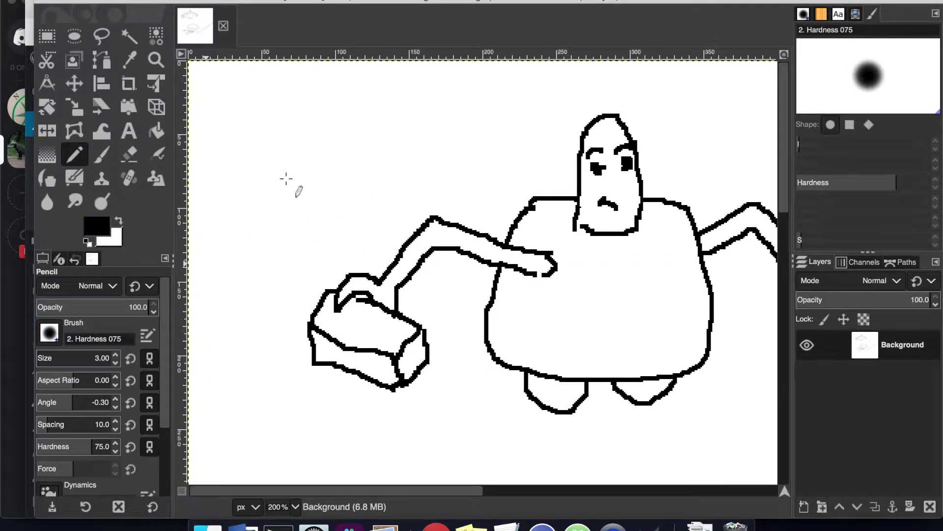
mouse_move(548, 253)
mouse_down()
mouse_move(558, 261)
mouse_move(547, 289)
mouse_move(529, 275)
mouse_up()
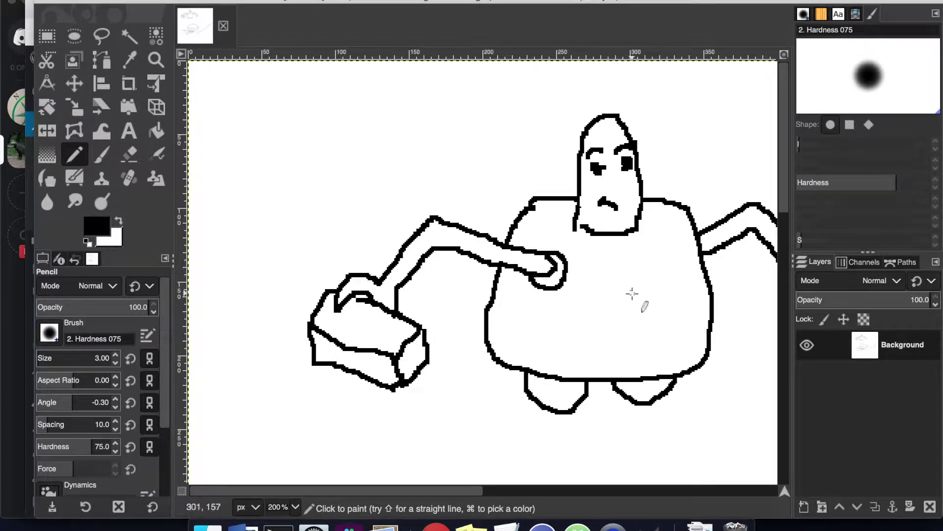
scroll(631, 295, right, 10)
drag(343, 248, 379, 226)
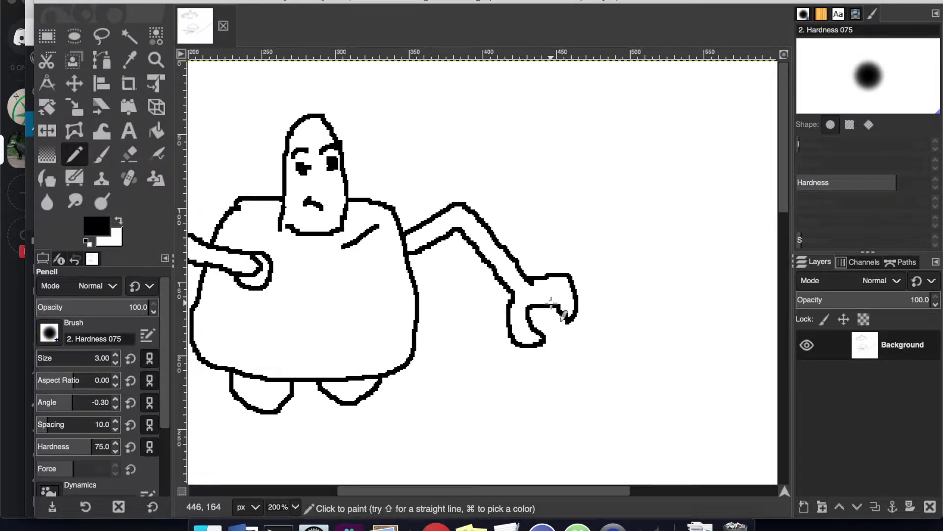
mouse_move(376, 294)
mouse_down()
mouse_move(459, 335)
mouse_move(477, 380)
mouse_move(466, 420)
mouse_move(435, 436)
mouse_move(457, 358)
mouse_move(384, 316)
mouse_move(375, 295)
mouse_move(389, 295)
mouse_move(376, 285)
mouse_move(369, 312)
mouse_move(389, 318)
mouse_up()
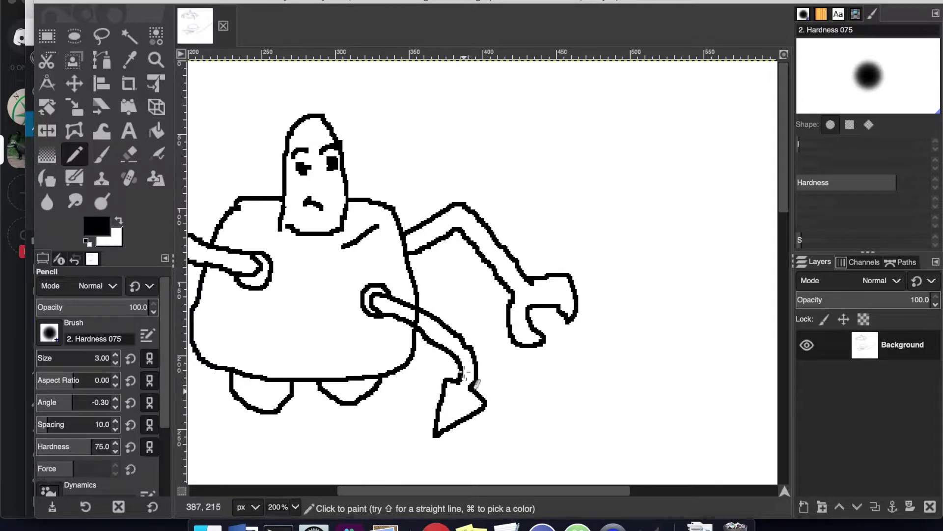
Step: Paint out the body outline where it crosses the new trowel arm, and restore black as the drawing color
scroll(465, 378, left, 5)
click(118, 221)
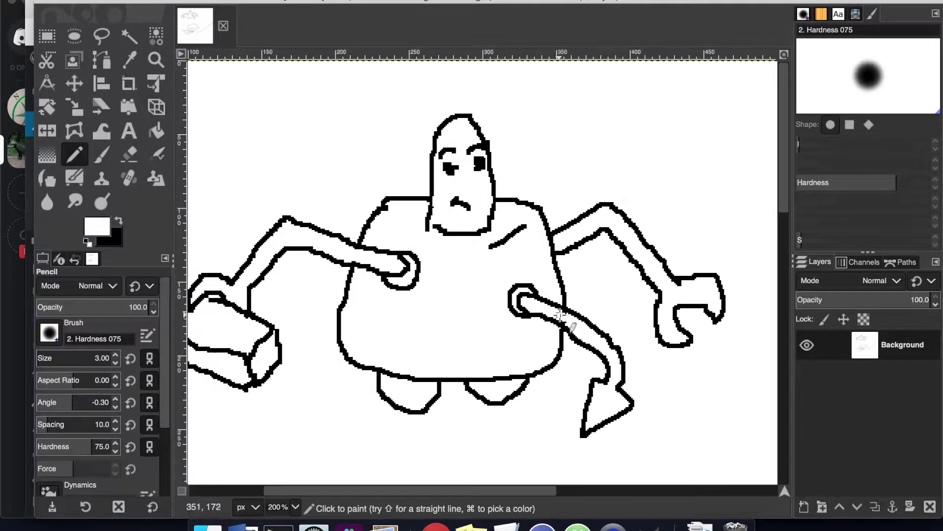
key(x)
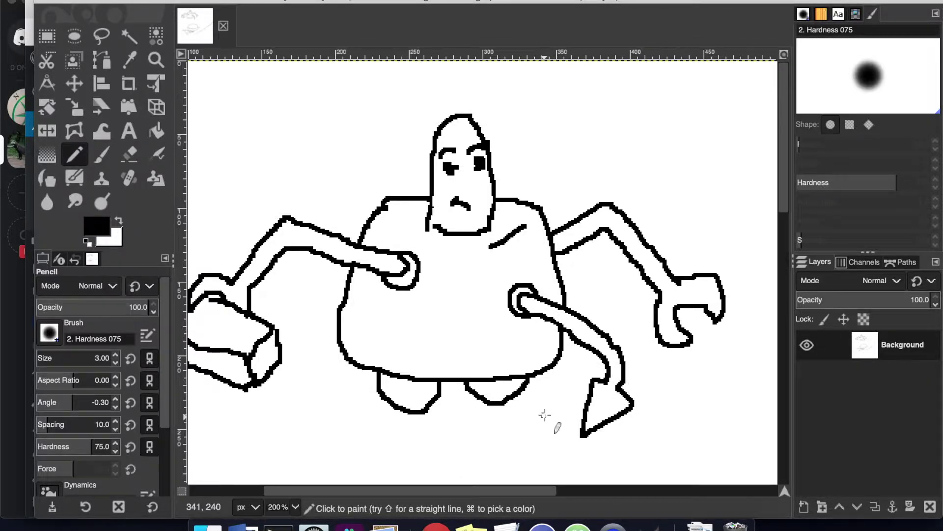
Step: Draw a slanting patch of laid bricks with small cracks around it beneath the upper robot's trowel
scroll(552, 416, down, 5)
click(212, 0)
mouse_move(323, 20)
click(448, 174)
mouse_move(438, 246)
mouse_down()
mouse_move(527, 263)
mouse_move(397, 251)
mouse_move(468, 285)
mouse_move(488, 271)
mouse_move(515, 282)
mouse_move(530, 270)
mouse_up()
mouse_move(395, 251)
mouse_down()
mouse_move(421, 260)
mouse_move(430, 279)
mouse_up()
mouse_move(434, 246)
mouse_down()
mouse_move(416, 269)
mouse_move(453, 272)
mouse_move(475, 250)
mouse_move(441, 230)
mouse_up()
mouse_move(472, 284)
mouse_down()
mouse_move(491, 294)
mouse_move(508, 282)
mouse_up()
drag(471, 283, 462, 288)
mouse_move(504, 249)
mouse_down()
mouse_move(512, 240)
mouse_move(468, 268)
mouse_up()
mouse_move(467, 258)
mouse_down()
mouse_move(447, 261)
mouse_move(448, 250)
mouse_move(480, 268)
mouse_move(499, 267)
mouse_move(503, 253)
mouse_move(502, 263)
mouse_move(522, 273)
mouse_move(400, 251)
mouse_up()
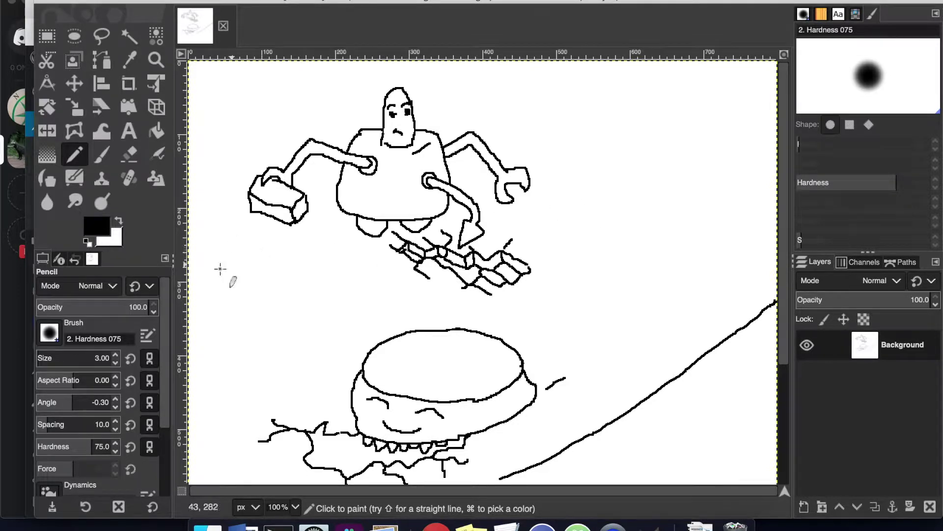
Step: Draw two parallel diagonal curb lines behind the upper robot, rising from the canvas's left side to its top edge
drag(199, 269, 335, 195)
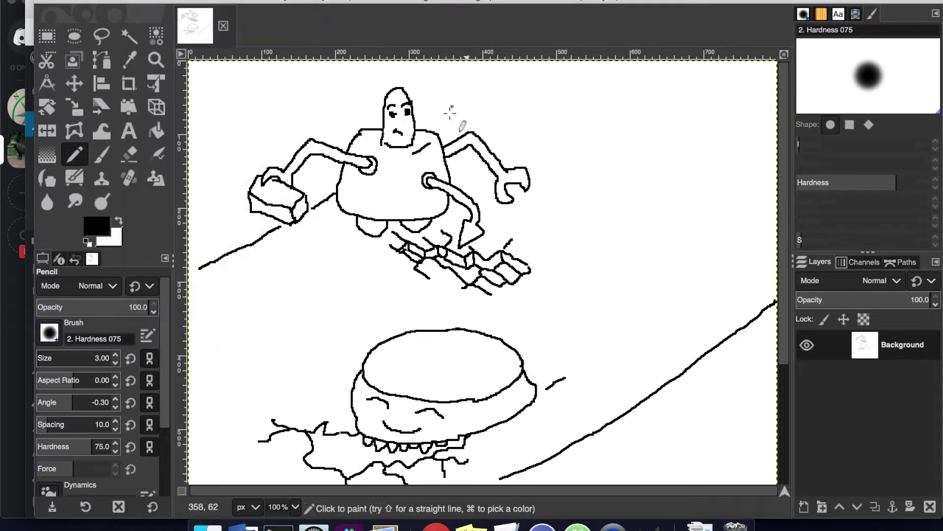
mouse_move(443, 139)
mouse_down()
mouse_move(477, 127)
mouse_move(567, 62)
mouse_up()
drag(199, 286, 338, 208)
drag(480, 134, 594, 61)
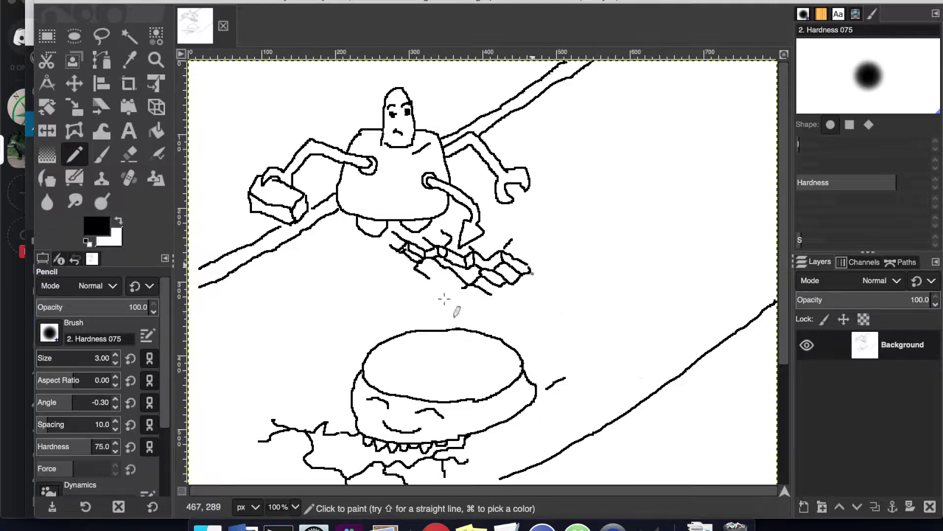
Step: Draw a small pile of stacked bricks beyond the curb, beside the brick the upper robot holds
mouse_move(230, 149)
mouse_down()
mouse_move(226, 173)
mouse_move(206, 166)
mouse_move(252, 144)
mouse_move(259, 151)
mouse_move(208, 161)
mouse_move(213, 145)
mouse_move(228, 141)
mouse_move(230, 171)
mouse_move(259, 152)
mouse_move(240, 153)
mouse_move(243, 161)
mouse_move(241, 138)
mouse_move(236, 198)
mouse_move(204, 176)
mouse_move(219, 184)
mouse_move(270, 148)
mouse_move(251, 142)
mouse_up()
mouse_move(219, 183)
mouse_down()
mouse_move(272, 156)
mouse_move(268, 149)
mouse_move(218, 192)
mouse_up()
mouse_move(234, 169)
mouse_down()
mouse_move(236, 179)
mouse_move(254, 167)
mouse_up()
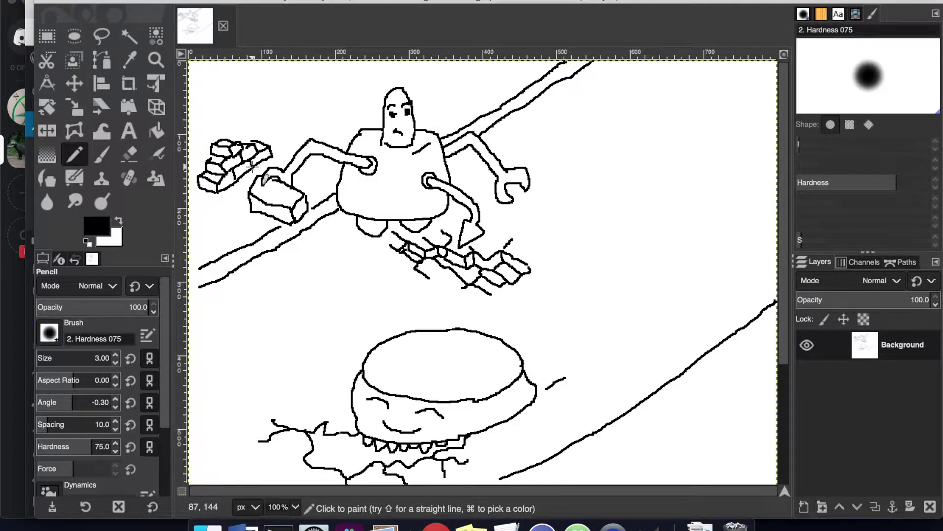
Step: Crop the image to a 756 × 574 px rectangular selection around the drawing, starting at position -10, 20, and dismiss the selection handles
click(217, 1)
mouse_move(255, 25)
click(457, 186)
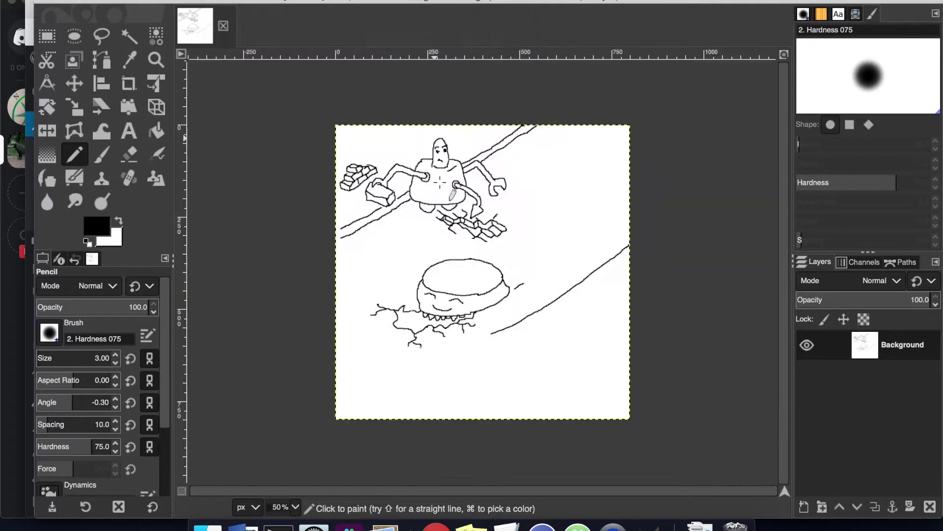
click(48, 36)
drag(610, 344, 331, 133)
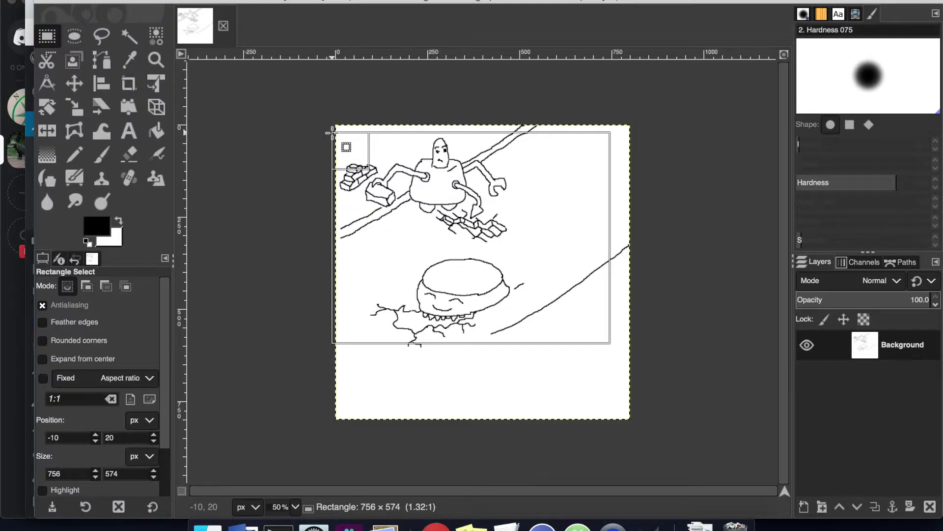
drag(328, 133, 334, 136)
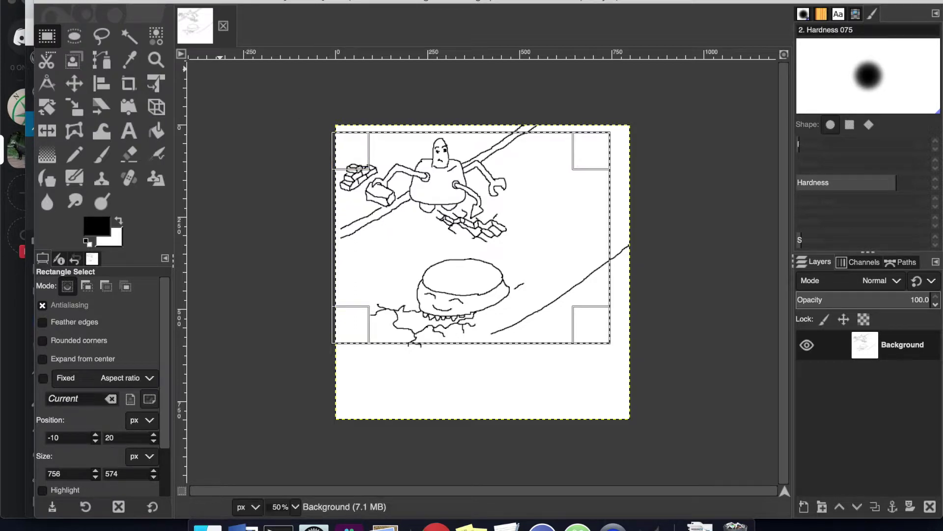
click(148, 0)
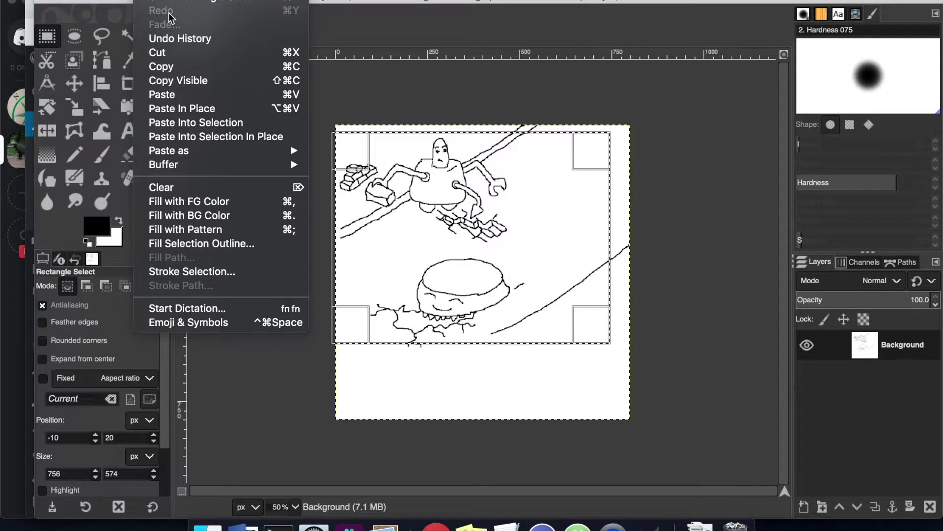
mouse_move(260, 1)
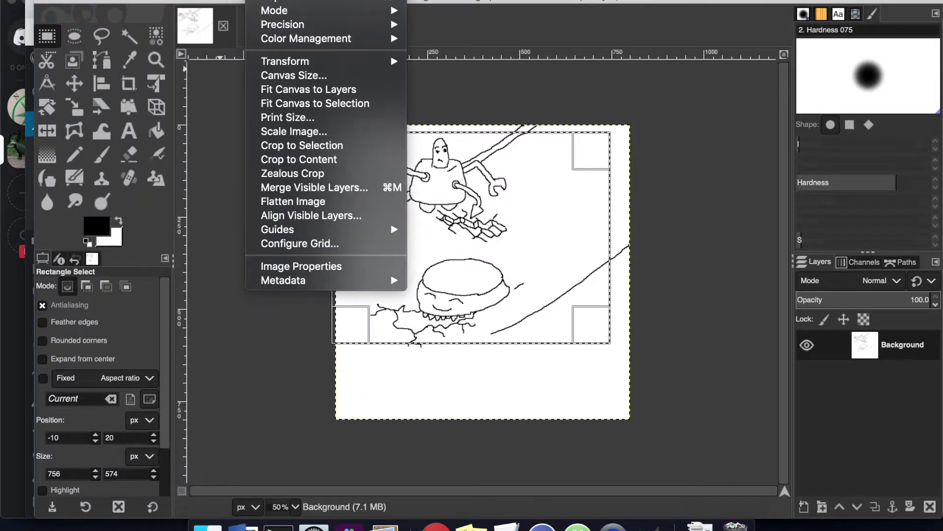
click(325, 147)
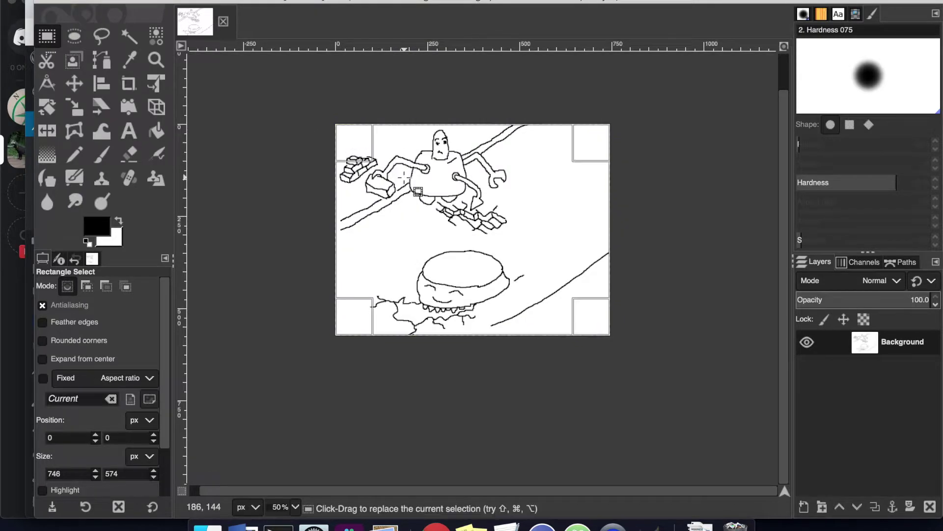
click(404, 176)
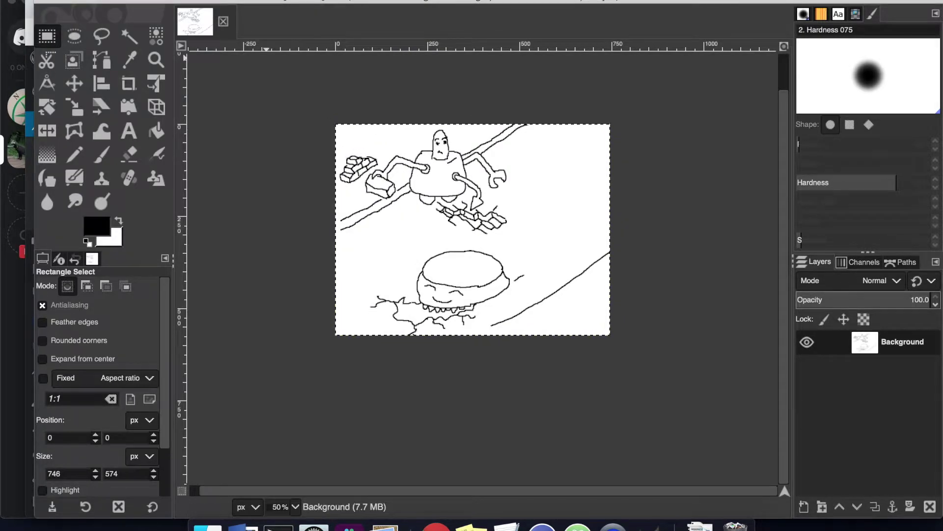
Step: Create a new 746 × 574 px layer in Multiply mode, filled with transparency
click(307, 0)
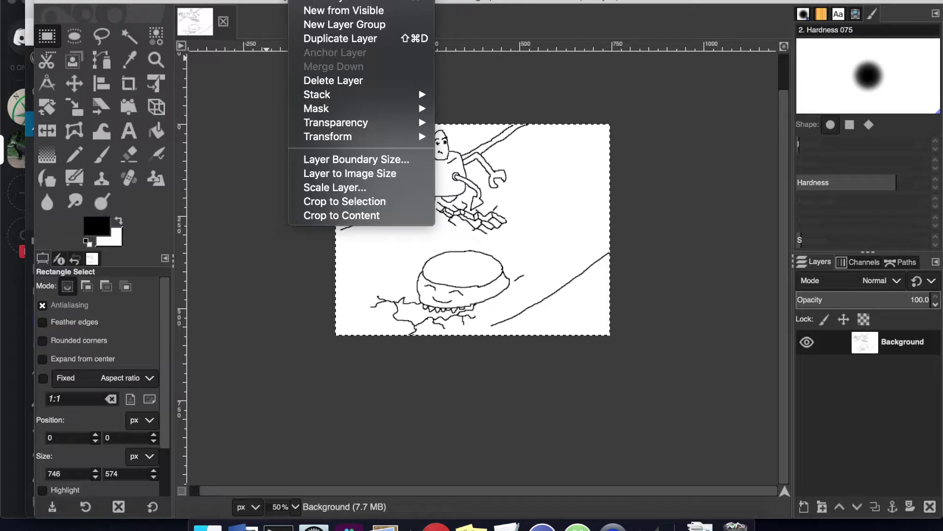
click(322, 2)
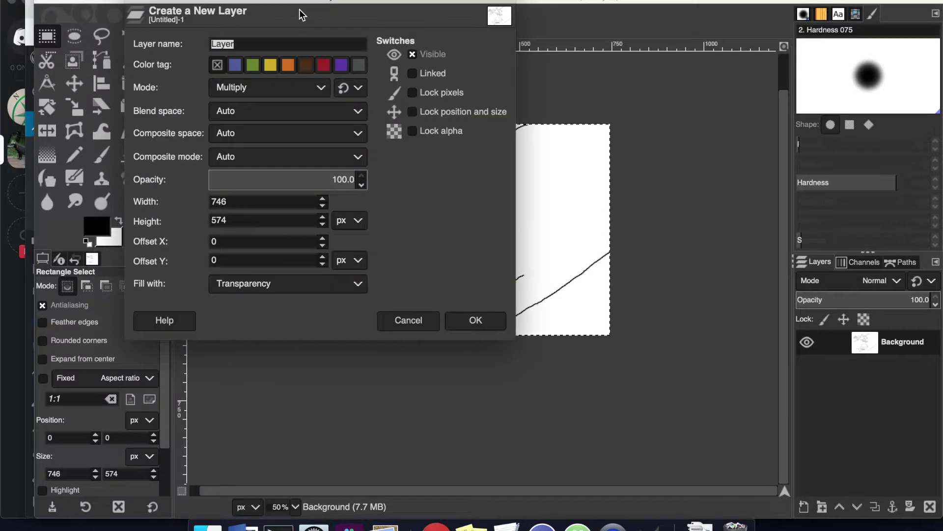
click(253, 91)
click(325, 88)
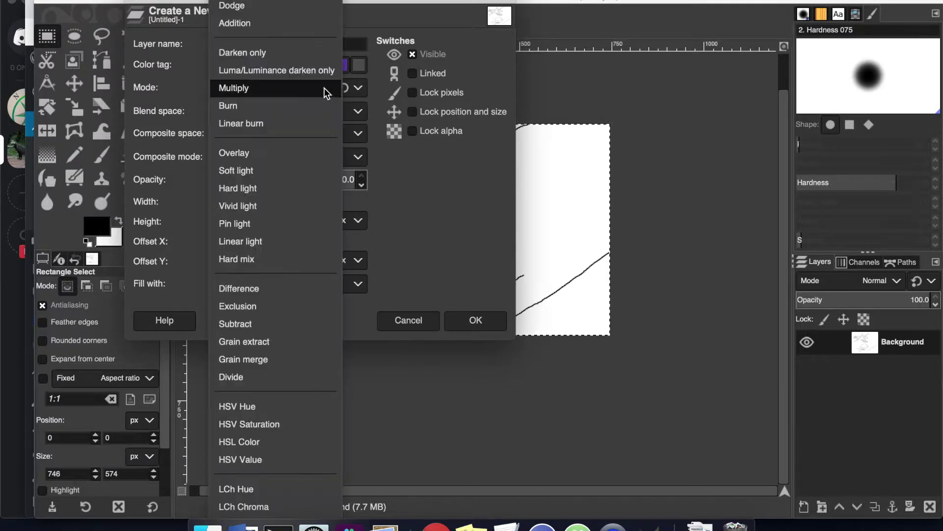
click(324, 87)
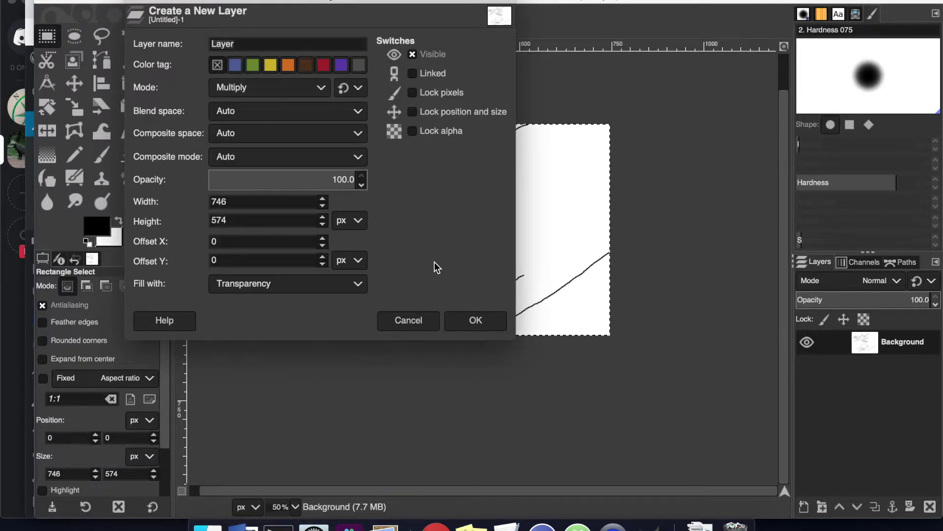
click(471, 320)
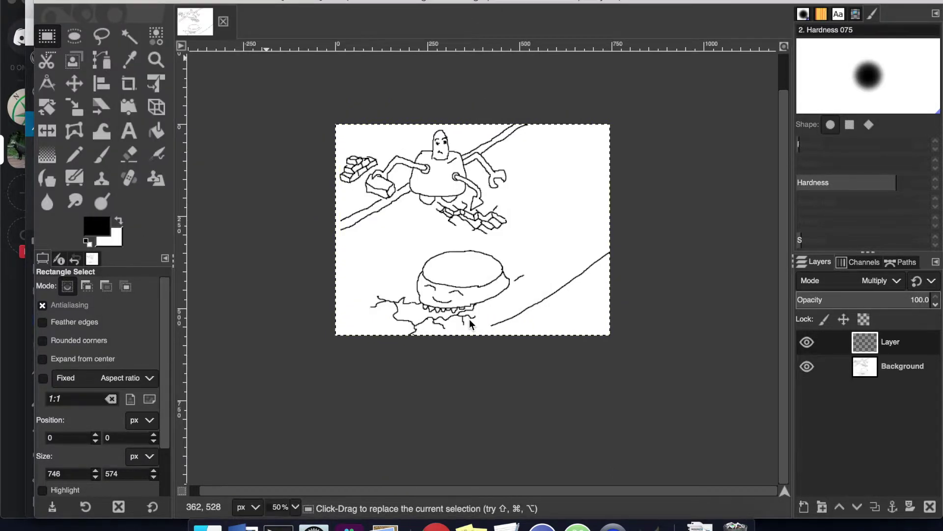
Step: Set the foreground colour to the blue-grey 94a9b9
click(221, 0)
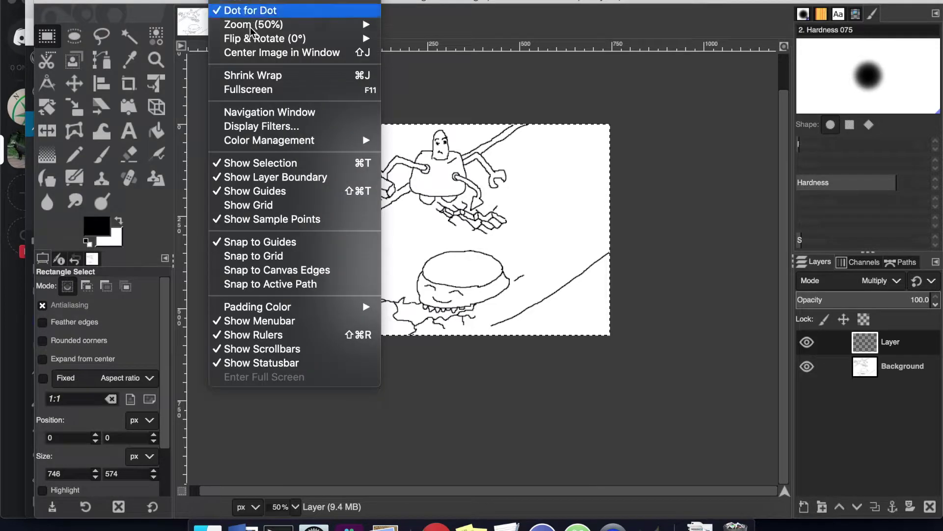
mouse_move(298, 24)
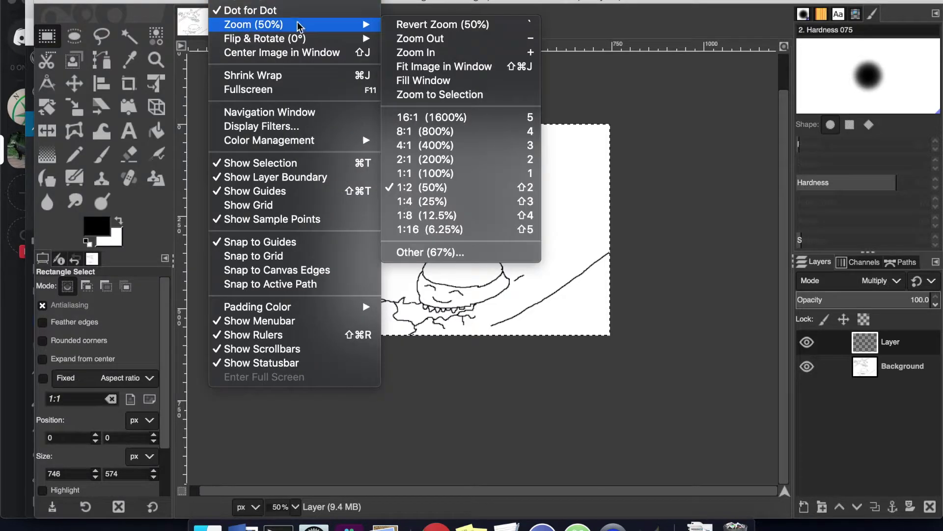
click(454, 173)
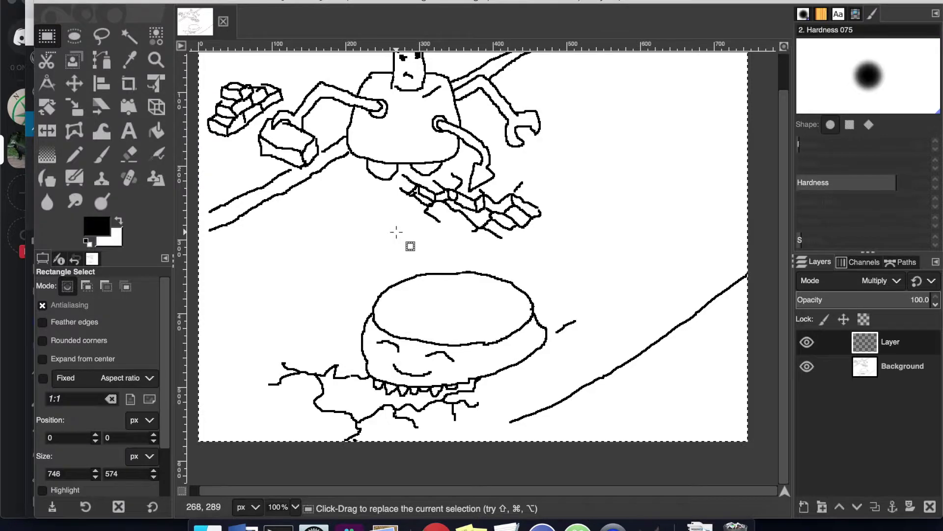
scroll(396, 232, up, 2)
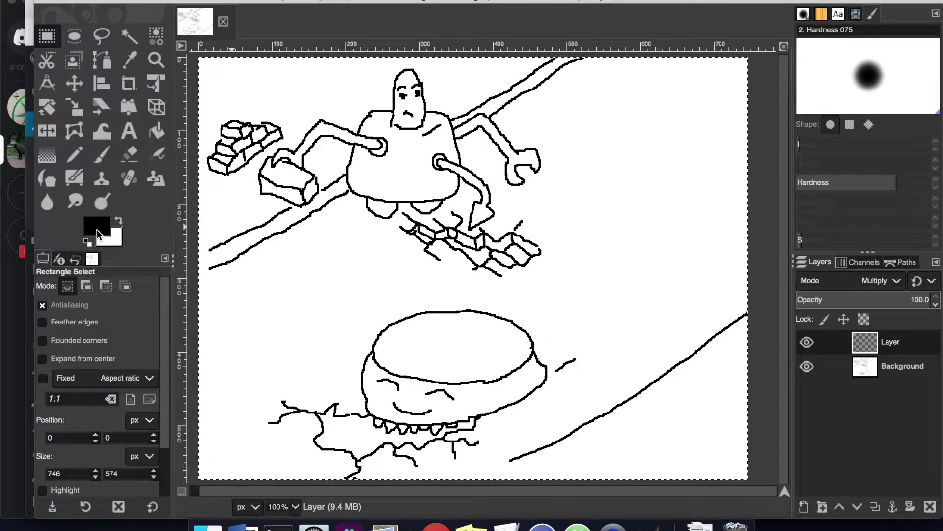
click(96, 231)
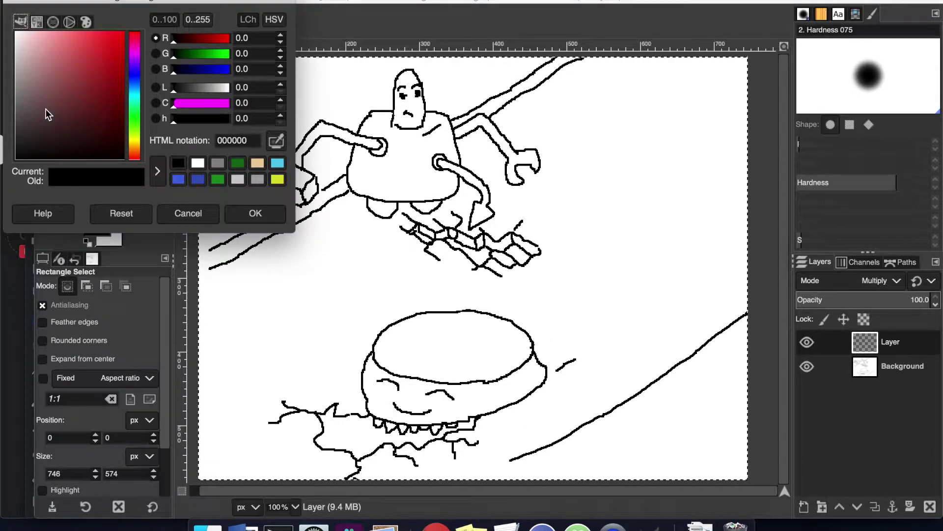
click(135, 87)
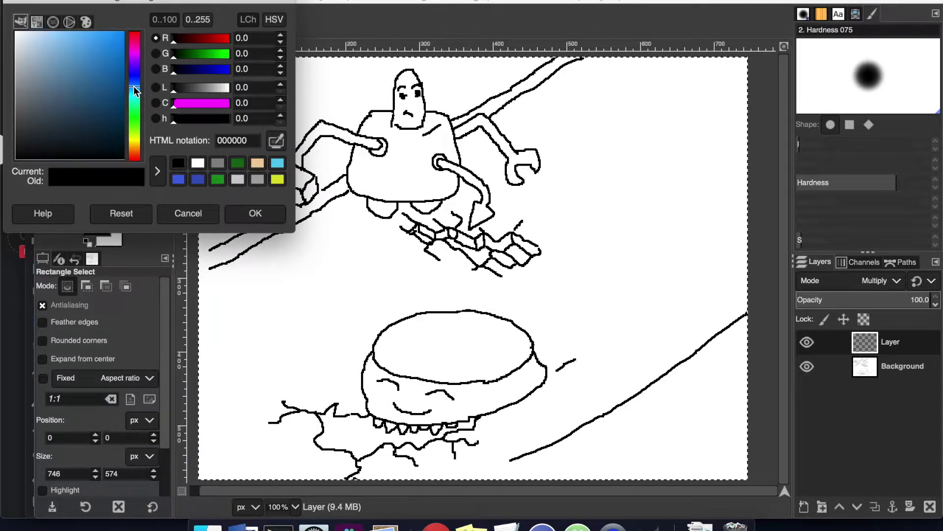
click(40, 79)
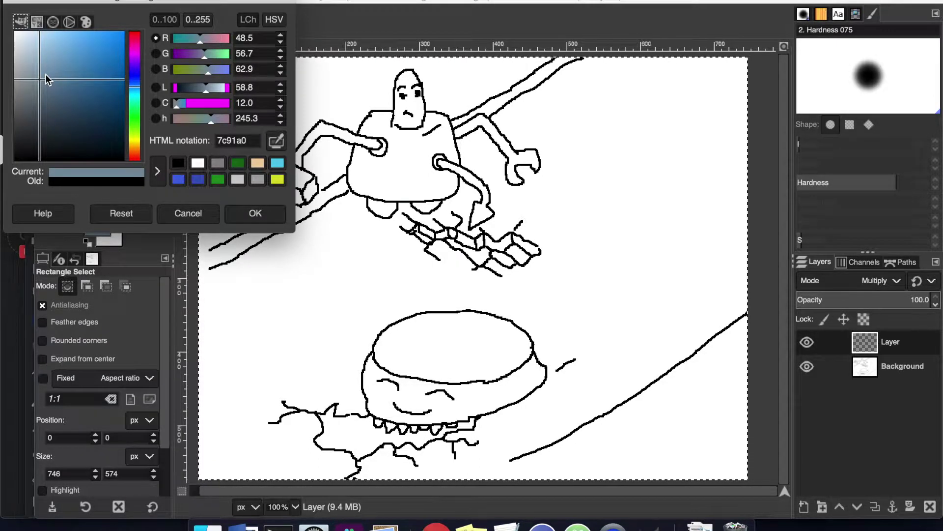
click(36, 65)
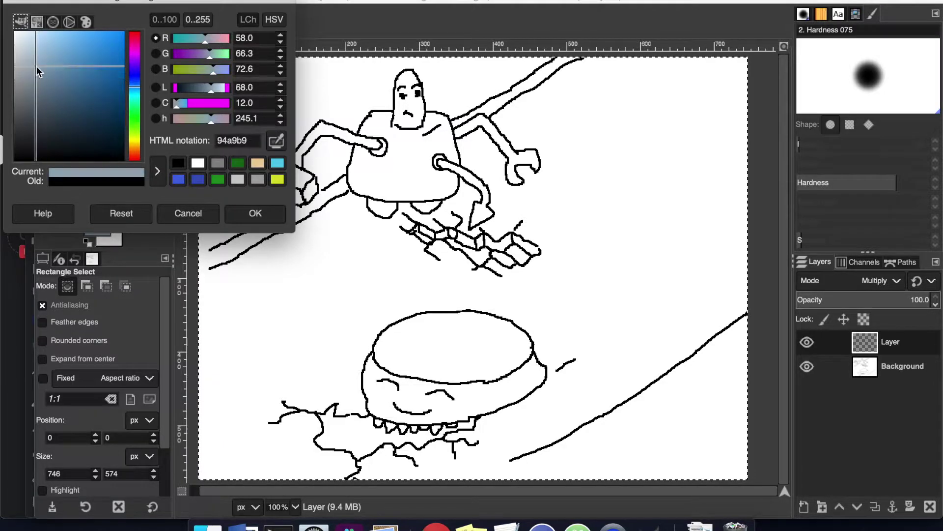
click(256, 215)
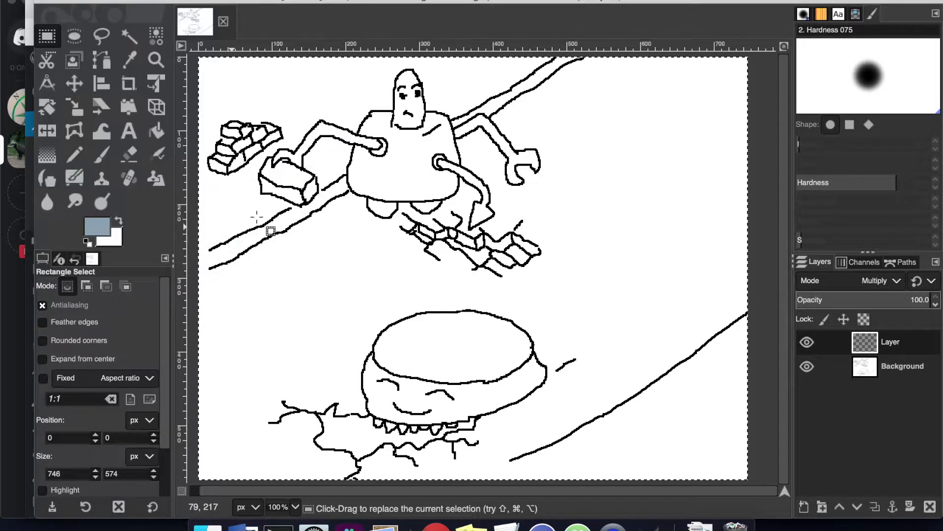
Step: Fill the lower, rounded robot with the foreground colour using the Pencil at brush size 41
click(75, 155)
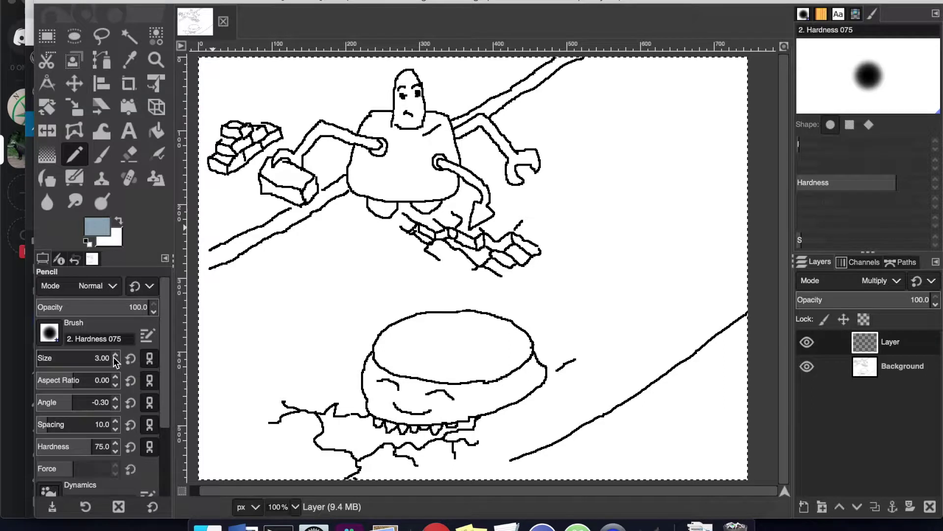
click(116, 358)
click(117, 357)
click(117, 358)
click(116, 357)
scroll(116, 361, up, 3)
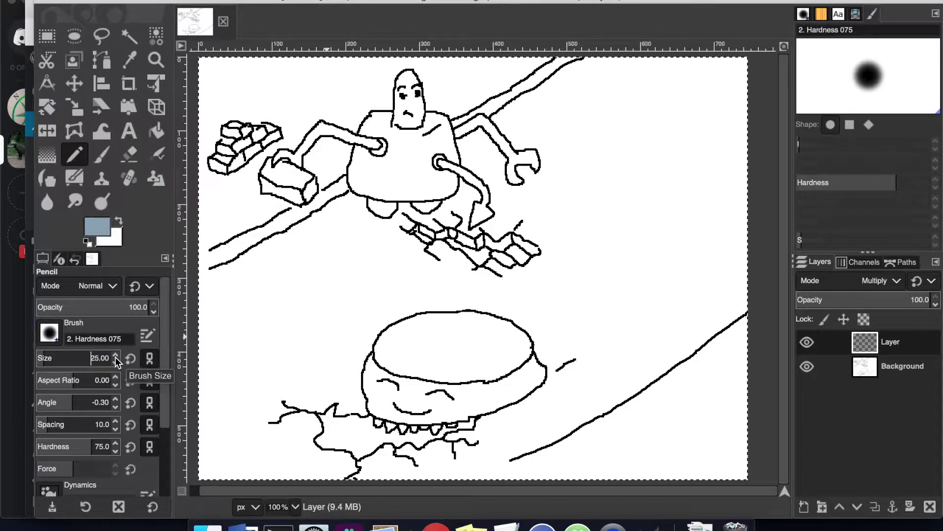
scroll(117, 362, up, 3)
scroll(117, 361, up, 8)
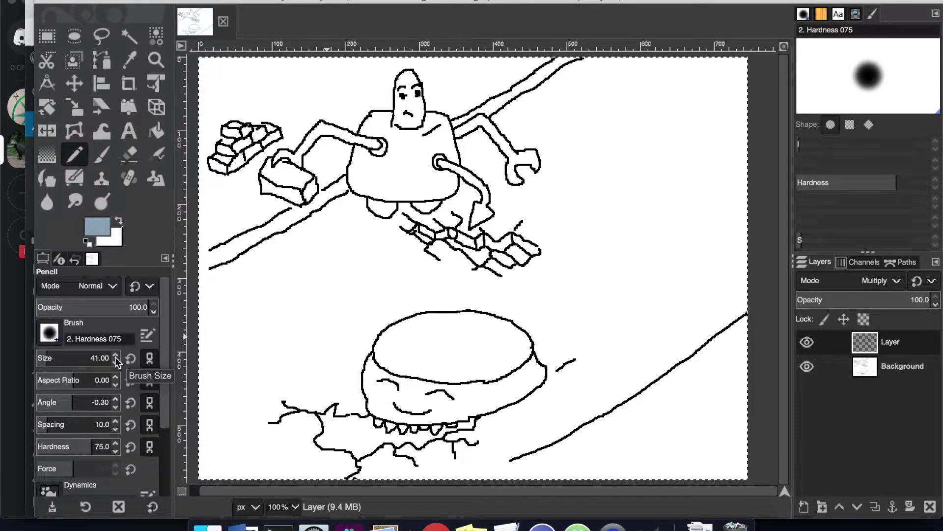
mouse_move(441, 343)
mouse_down()
mouse_move(421, 353)
mouse_move(498, 355)
mouse_move(491, 342)
mouse_move(448, 332)
mouse_move(409, 339)
mouse_move(431, 328)
mouse_move(502, 332)
mouse_move(526, 355)
mouse_move(512, 369)
mouse_move(418, 391)
mouse_move(455, 396)
mouse_move(534, 375)
mouse_move(445, 410)
mouse_move(471, 411)
mouse_move(385, 407)
mouse_move(379, 400)
mouse_move(400, 382)
mouse_move(401, 400)
mouse_move(420, 375)
mouse_move(392, 362)
mouse_move(375, 382)
mouse_move(400, 334)
mouse_move(484, 317)
mouse_up()
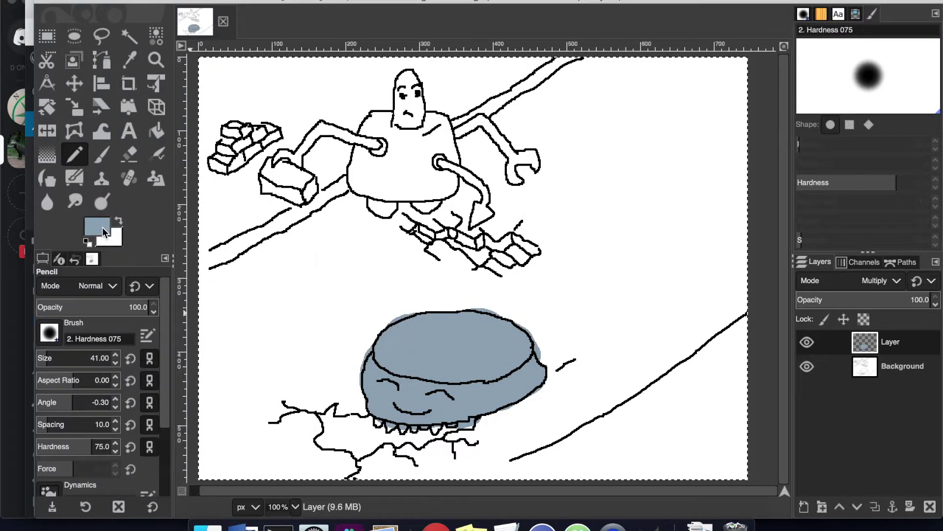
Step: Set the foreground colour to the khaki c0af6f and fill the upper robot's head and body with it
click(103, 227)
click(276, 164)
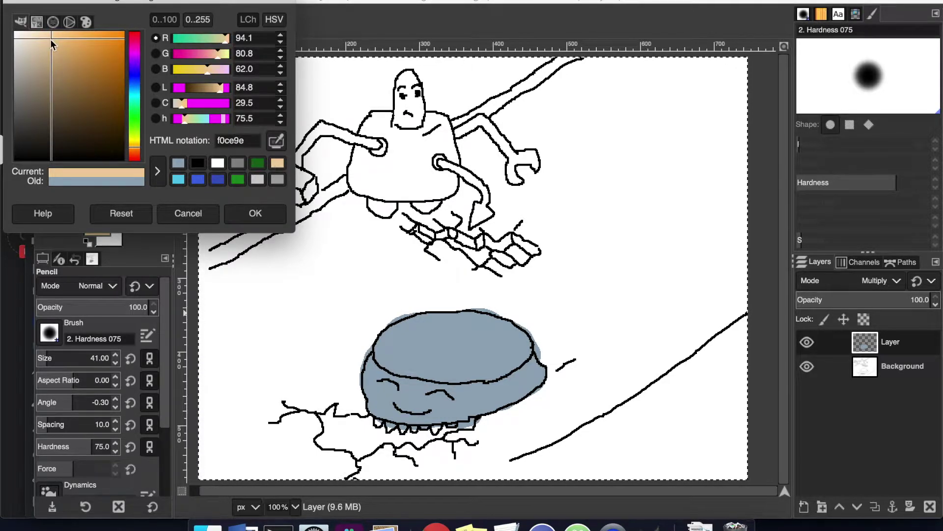
click(61, 65)
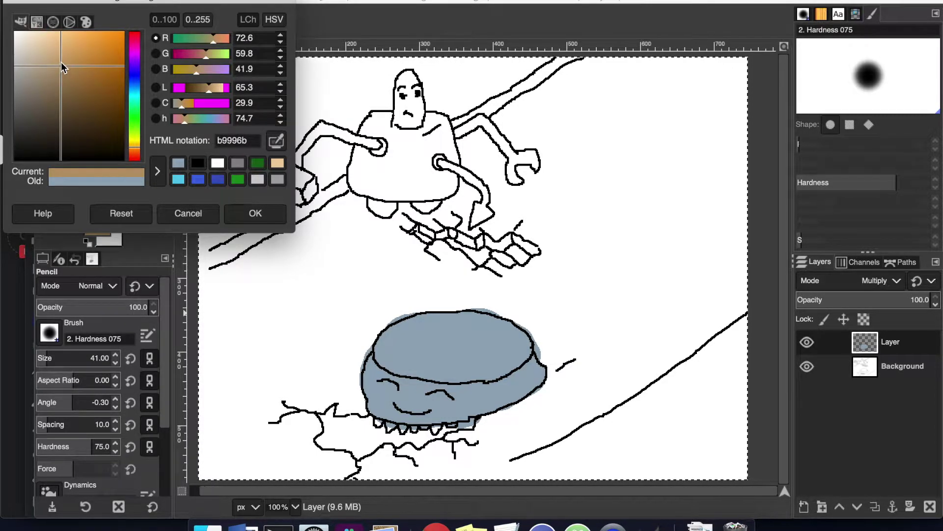
click(66, 55)
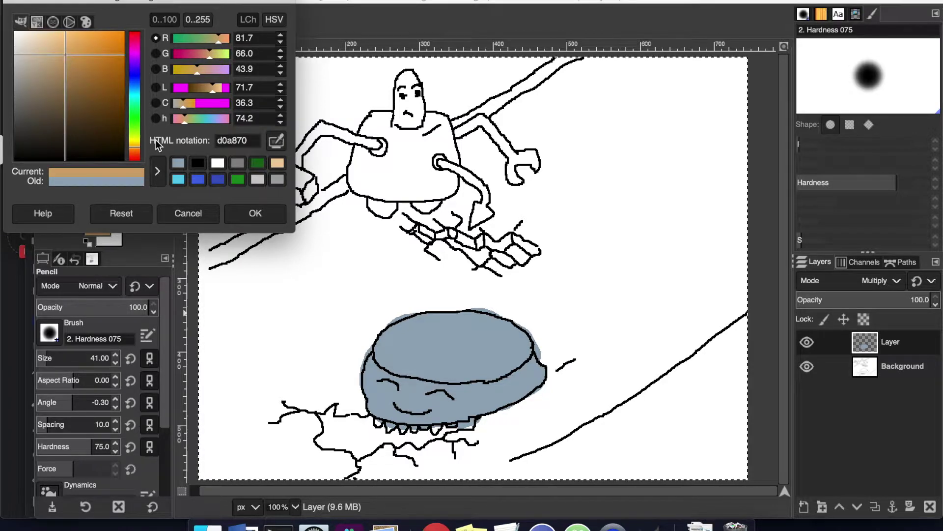
click(135, 143)
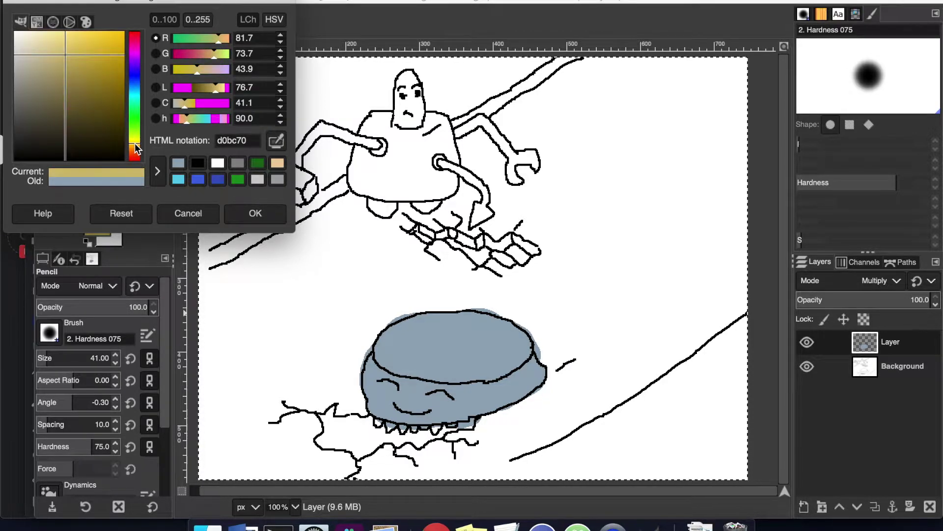
click(61, 63)
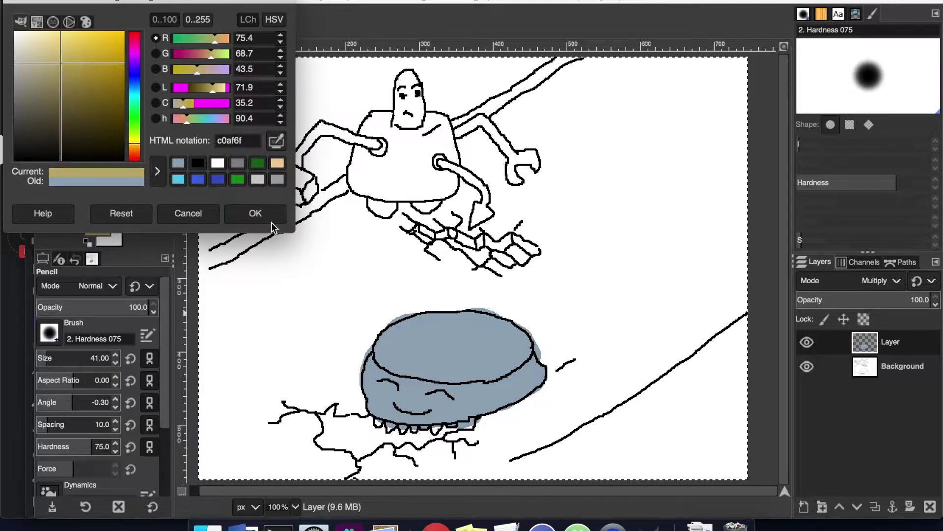
click(256, 212)
click(376, 171)
mouse_move(404, 171)
mouse_down()
mouse_move(425, 159)
mouse_move(373, 152)
mouse_move(406, 130)
mouse_move(410, 79)
mouse_move(419, 134)
mouse_move(438, 129)
mouse_move(446, 177)
mouse_move(445, 151)
mouse_move(440, 185)
mouse_move(367, 178)
mouse_move(388, 125)
mouse_up()
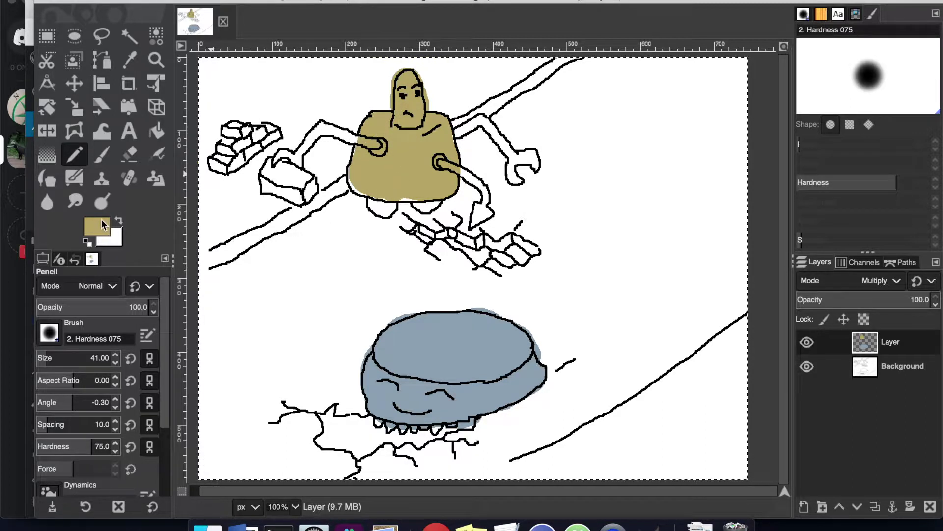
Step: Set the foreground colour to the brick red d05f42
click(100, 223)
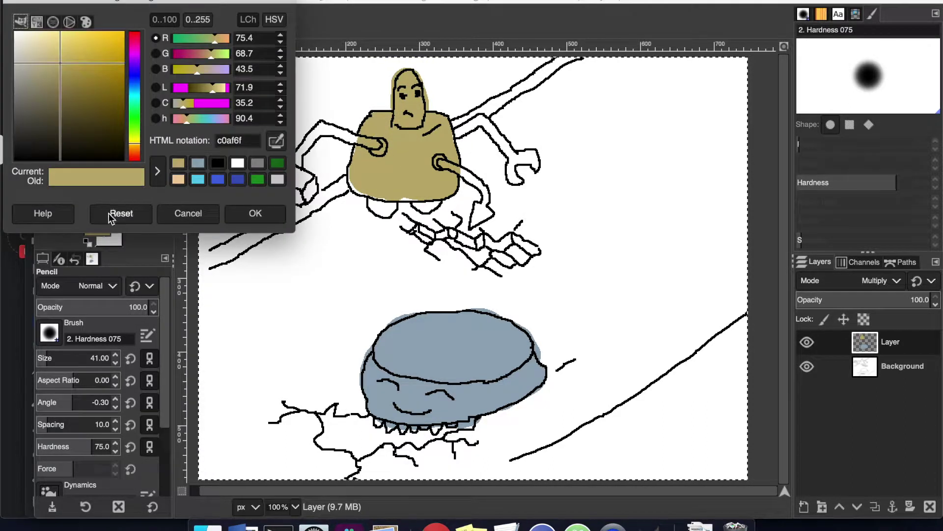
click(137, 156)
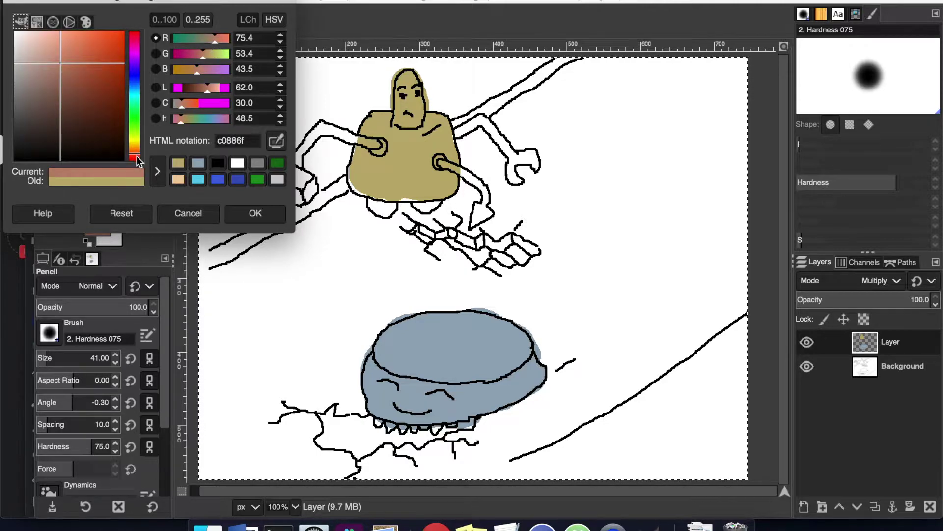
click(137, 158)
click(91, 55)
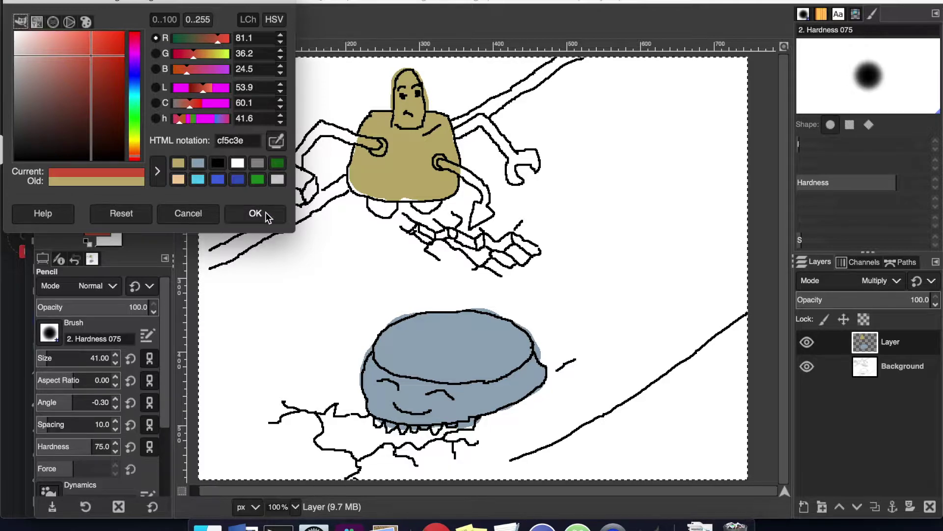
click(90, 55)
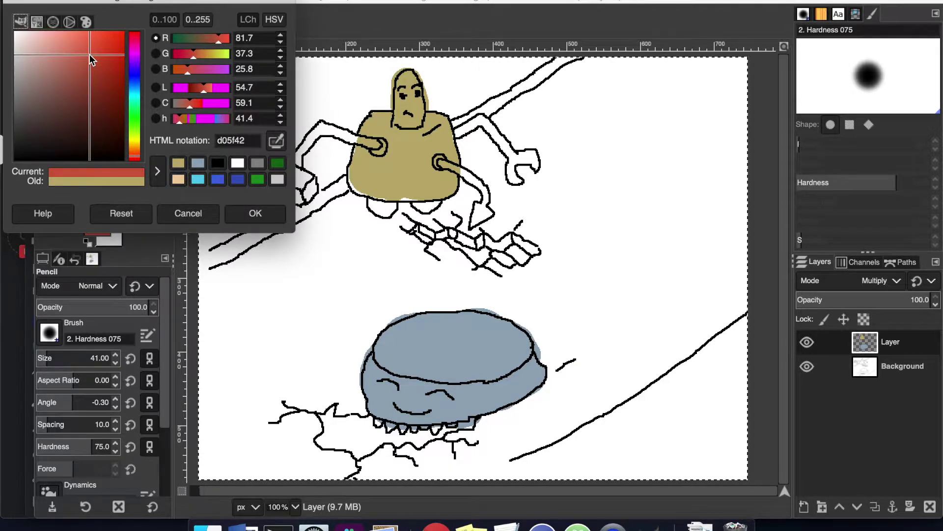
click(254, 213)
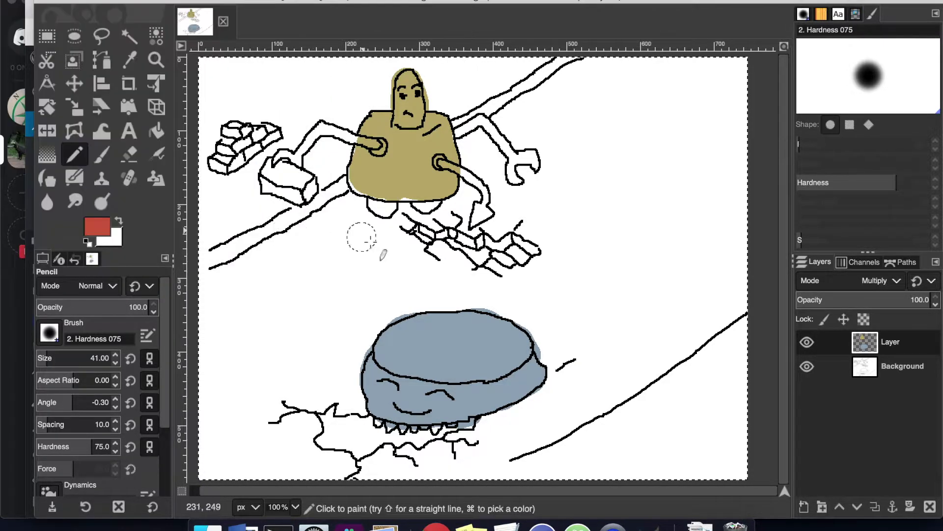
Step: Paint the brick pile, held brick and paving around the upper robot red, plus a strip at the canvas's right edge above the lower curb line
mouse_move(306, 187)
mouse_down()
mouse_move(224, 156)
mouse_move(248, 134)
mouse_move(268, 134)
mouse_move(238, 155)
mouse_move(235, 133)
mouse_up()
mouse_move(413, 248)
mouse_down()
mouse_move(473, 270)
mouse_move(446, 253)
mouse_move(532, 270)
mouse_move(516, 239)
mouse_move(488, 222)
mouse_move(401, 226)
mouse_move(454, 217)
mouse_move(488, 196)
mouse_move(506, 205)
mouse_up()
mouse_move(372, 228)
mouse_down()
mouse_move(351, 208)
mouse_move(316, 237)
mouse_move(346, 208)
mouse_move(270, 258)
mouse_move(377, 255)
mouse_move(367, 250)
mouse_move(413, 266)
mouse_move(529, 268)
mouse_move(554, 250)
mouse_move(574, 212)
mouse_move(606, 90)
mouse_move(594, 67)
mouse_move(603, 66)
mouse_move(475, 143)
mouse_move(471, 166)
mouse_move(560, 99)
mouse_move(584, 97)
mouse_move(523, 146)
mouse_move(511, 176)
mouse_move(526, 176)
mouse_move(499, 179)
mouse_move(530, 223)
mouse_move(549, 226)
mouse_move(547, 177)
mouse_move(574, 119)
mouse_move(543, 175)
mouse_up()
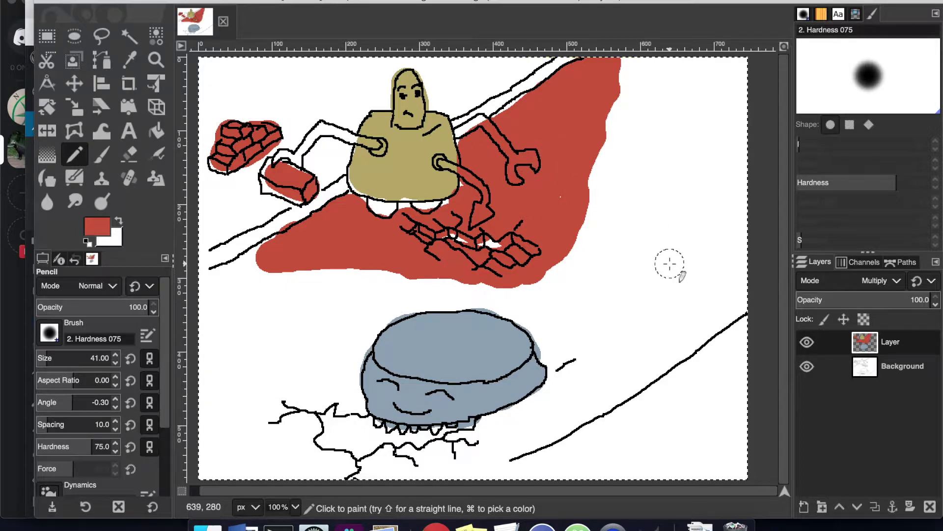
mouse_move(742, 307)
mouse_down()
mouse_move(737, 328)
mouse_move(751, 269)
mouse_up()
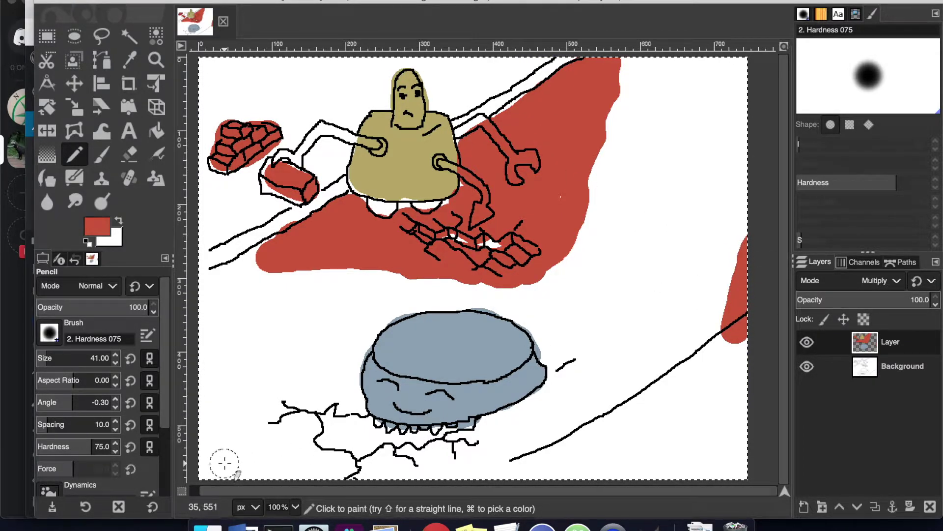
Step: Reset the colours to default and set the foreground colour to the dark grey 3a3535
key(d)
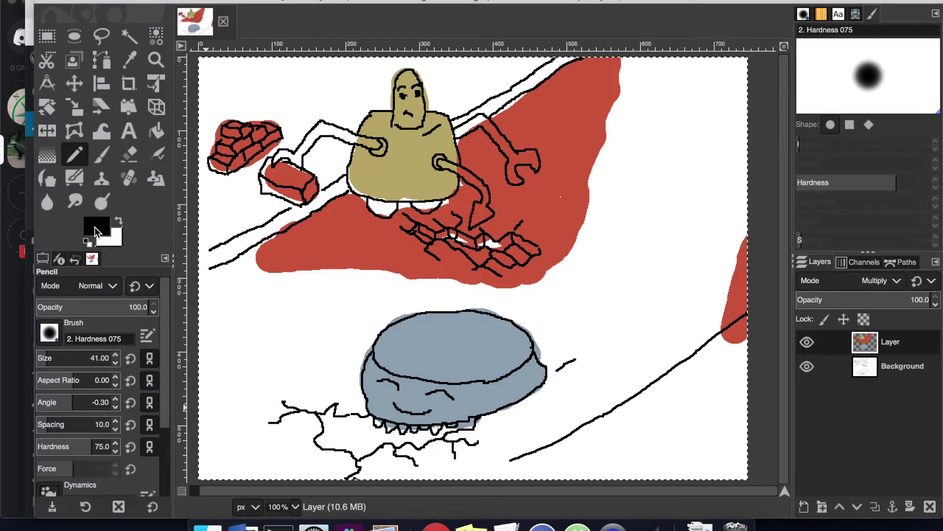
click(97, 227)
click(25, 142)
click(25, 140)
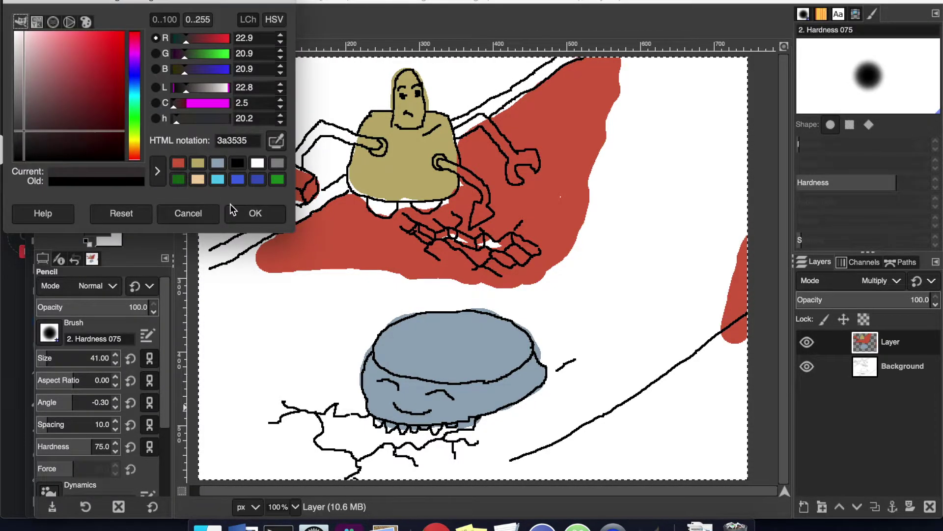
click(251, 211)
Step: Paint dark spots along the laid bricks under the trowel and fill the cracked hole beneath the lower robot
click(480, 251)
click(452, 246)
click(517, 256)
click(421, 242)
mouse_move(344, 426)
mouse_down()
mouse_move(327, 438)
mouse_move(332, 419)
mouse_move(375, 436)
mouse_move(359, 448)
mouse_move(485, 427)
mouse_up()
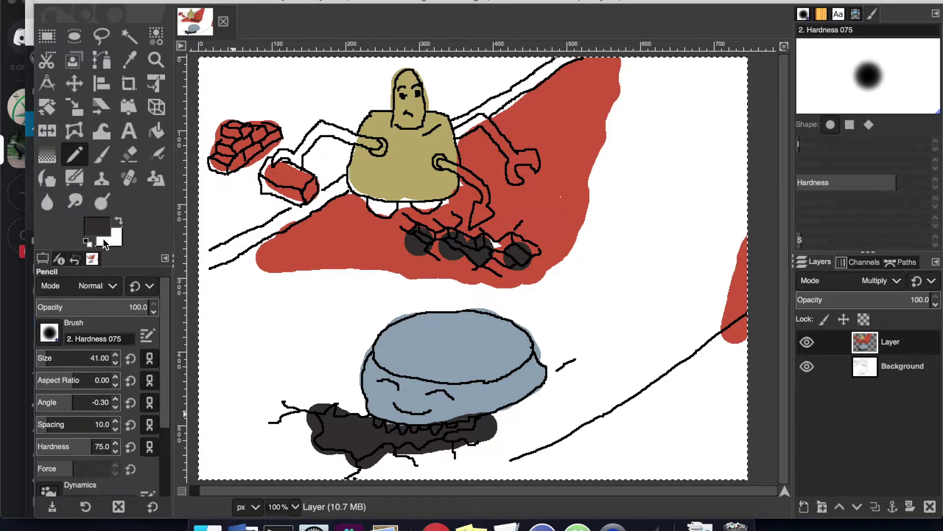
Step: Reset the colours to default and set the foreground colour to a mid green
click(93, 240)
click(102, 227)
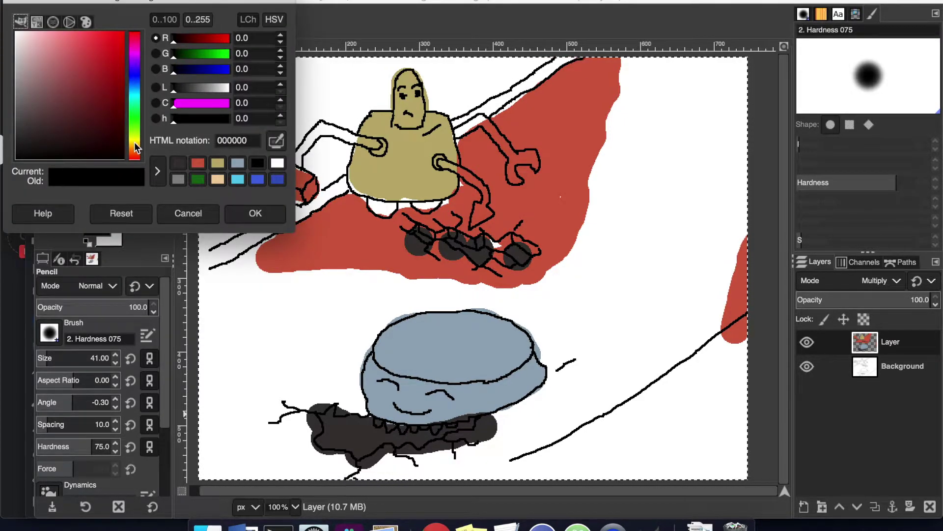
click(198, 180)
click(106, 89)
click(101, 97)
click(239, 211)
Step: Paint the grass green above the upper curb around the robot and bricks, and below the lower curb line
mouse_move(221, 185)
mouse_down()
mouse_move(270, 203)
mouse_move(236, 221)
mouse_move(224, 208)
mouse_move(251, 179)
mouse_up()
mouse_move(233, 100)
mouse_down()
mouse_move(336, 88)
mouse_move(242, 84)
mouse_move(204, 72)
mouse_move(385, 70)
mouse_move(424, 57)
mouse_move(441, 92)
mouse_move(523, 75)
mouse_move(506, 78)
mouse_move(536, 63)
mouse_move(453, 104)
mouse_move(433, 103)
mouse_move(433, 71)
mouse_move(506, 61)
mouse_up()
mouse_move(378, 97)
mouse_down()
mouse_move(349, 97)
mouse_move(362, 106)
mouse_move(347, 112)
mouse_move(336, 154)
mouse_move(329, 165)
mouse_move(315, 156)
mouse_move(330, 167)
mouse_move(314, 122)
mouse_move(291, 134)
mouse_move(293, 120)
mouse_move(236, 103)
mouse_move(202, 113)
mouse_move(212, 197)
mouse_up()
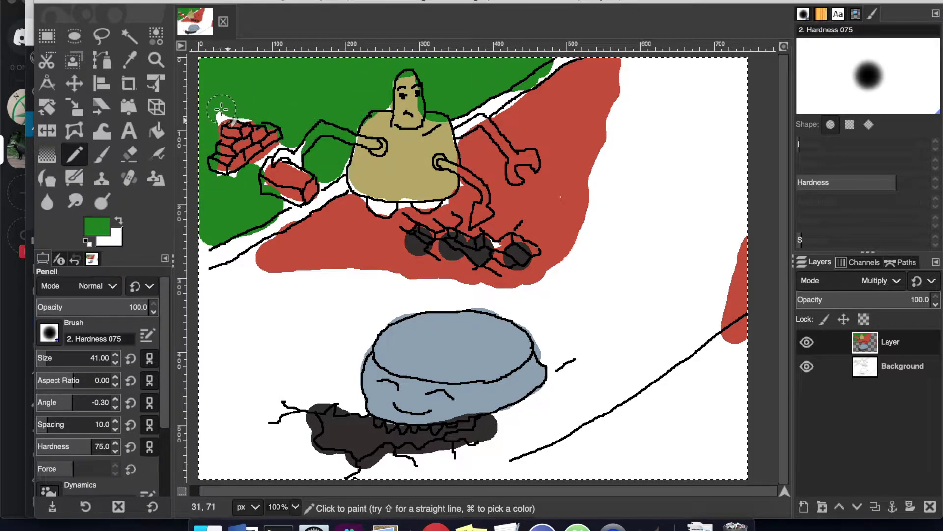
mouse_move(711, 388)
mouse_down()
mouse_move(681, 437)
mouse_move(690, 464)
mouse_move(736, 455)
mouse_move(725, 473)
mouse_move(740, 431)
mouse_move(724, 384)
mouse_move(740, 333)
mouse_move(736, 392)
mouse_move(730, 345)
mouse_move(594, 452)
mouse_move(686, 459)
mouse_up()
mouse_move(623, 464)
mouse_down()
mouse_move(658, 433)
mouse_move(687, 373)
mouse_move(542, 471)
mouse_move(576, 445)
mouse_up()
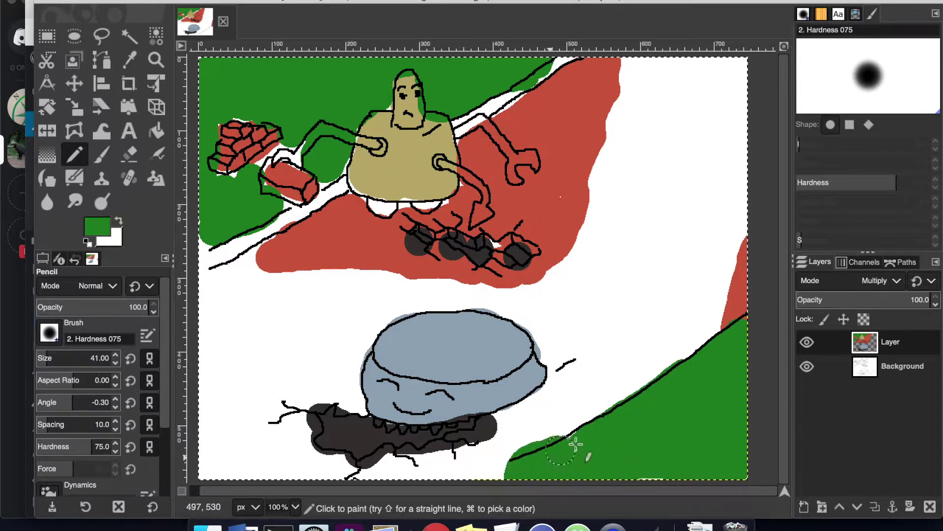
Step: Set the foreground colour to muted yellow c9bb4c and paint a diagonal stroke on the road beside the red paving
click(98, 228)
click(135, 147)
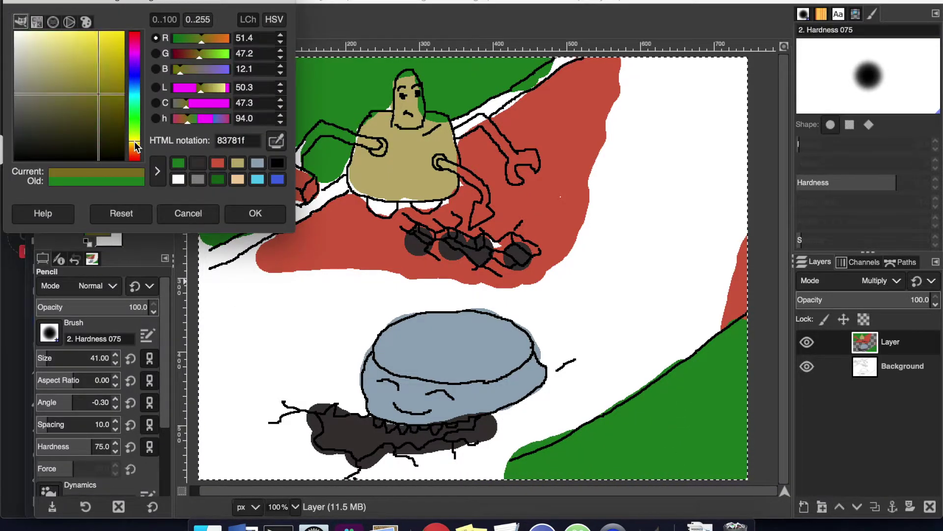
mouse_move(93, 69)
mouse_down()
mouse_move(78, 69)
mouse_move(84, 59)
mouse_up()
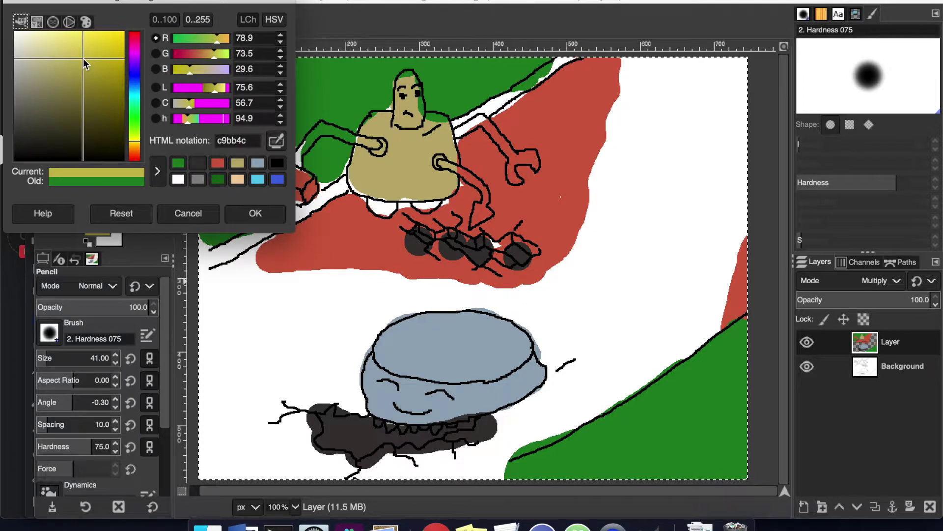
click(255, 213)
mouse_move(609, 270)
mouse_down()
mouse_move(633, 218)
mouse_move(565, 284)
mouse_up()
Step: Set the foreground colour to the brighter yellow e3ce22 and paint the road between the red paving and the canvas's right edge
click(98, 226)
drag(91, 59, 109, 58)
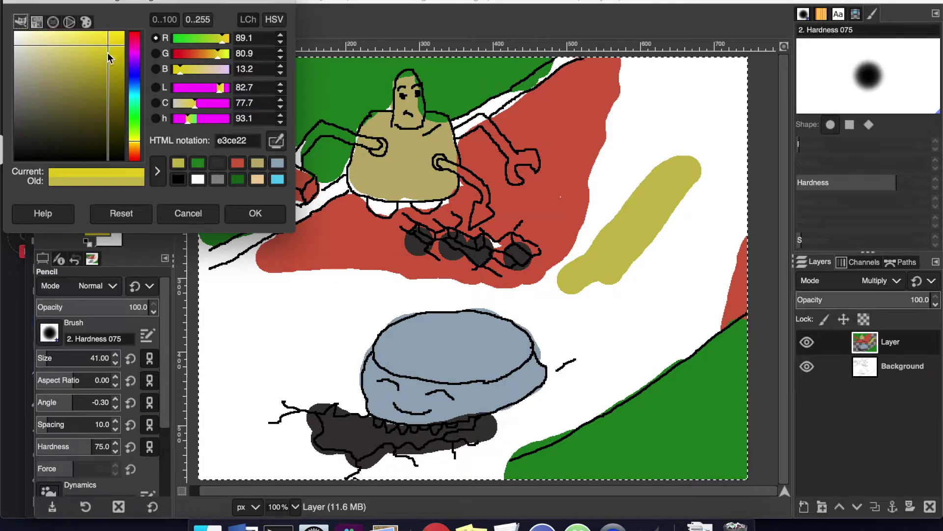
click(253, 213)
mouse_move(609, 242)
mouse_down()
mouse_move(688, 138)
mouse_move(609, 225)
mouse_move(641, 145)
mouse_move(605, 215)
mouse_move(636, 74)
mouse_move(710, 58)
mouse_move(750, 62)
mouse_move(639, 114)
mouse_move(682, 129)
mouse_move(712, 104)
mouse_move(703, 115)
mouse_move(671, 114)
mouse_move(679, 96)
mouse_move(697, 187)
mouse_move(734, 89)
mouse_move(734, 191)
mouse_up()
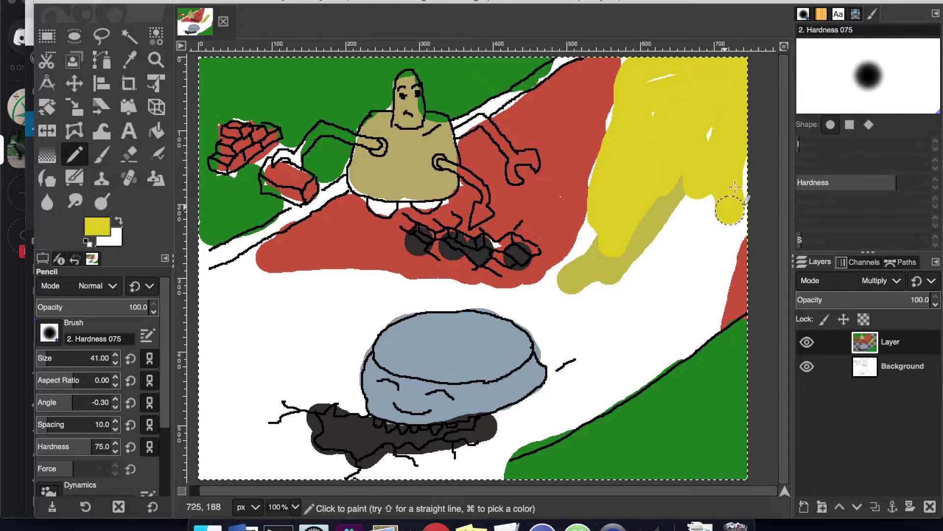
mouse_move(576, 312)
mouse_down()
mouse_move(740, 194)
mouse_move(709, 251)
mouse_move(738, 221)
mouse_move(703, 308)
mouse_move(671, 343)
mouse_move(599, 362)
mouse_move(684, 251)
mouse_move(638, 325)
mouse_up()
Step: Set the pencil size to 101 and fill the road yellow on both sides of the lower robot and beneath the hole
click(115, 356)
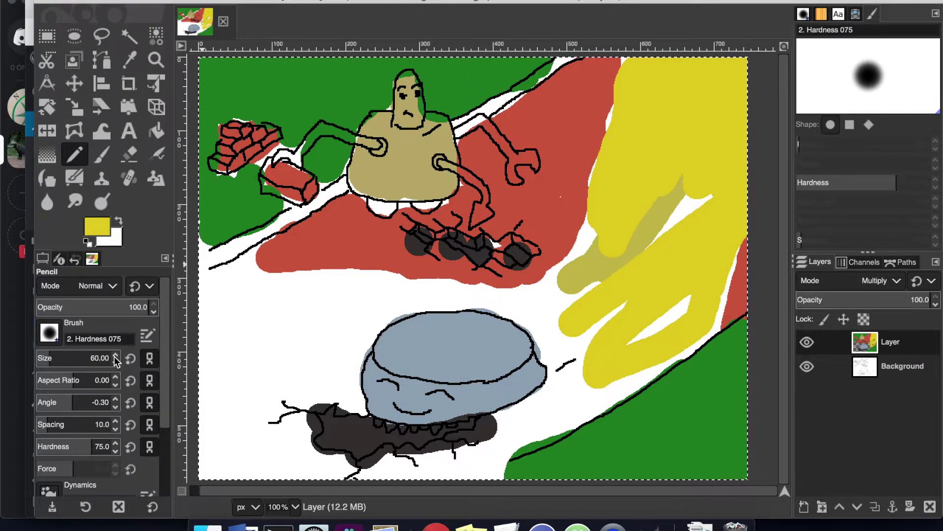
scroll(116, 361, up, 11)
scroll(115, 361, up, 14)
scroll(115, 361, up, 16)
mouse_move(246, 296)
mouse_down()
mouse_move(238, 401)
mouse_move(273, 445)
mouse_move(216, 455)
mouse_move(291, 355)
mouse_move(341, 322)
mouse_move(302, 309)
mouse_move(351, 306)
mouse_up()
mouse_move(538, 312)
mouse_down()
mouse_move(581, 324)
mouse_move(606, 309)
mouse_move(683, 235)
mouse_move(689, 179)
mouse_move(633, 222)
mouse_move(672, 305)
mouse_move(624, 333)
mouse_move(581, 378)
mouse_move(580, 336)
mouse_up()
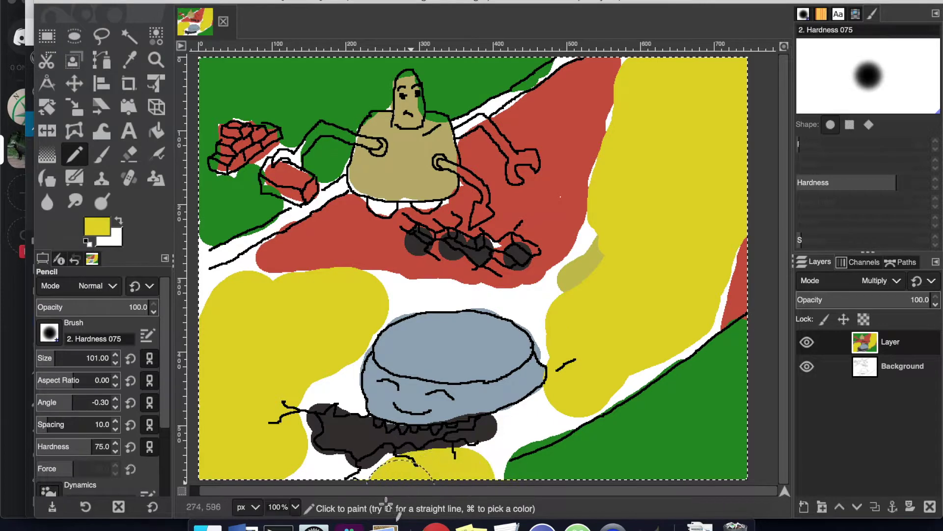
Step: Sample the brick red from the paving and paint the canvas's lower-left corner with the Pencil
click(129, 60)
click(347, 219)
click(74, 155)
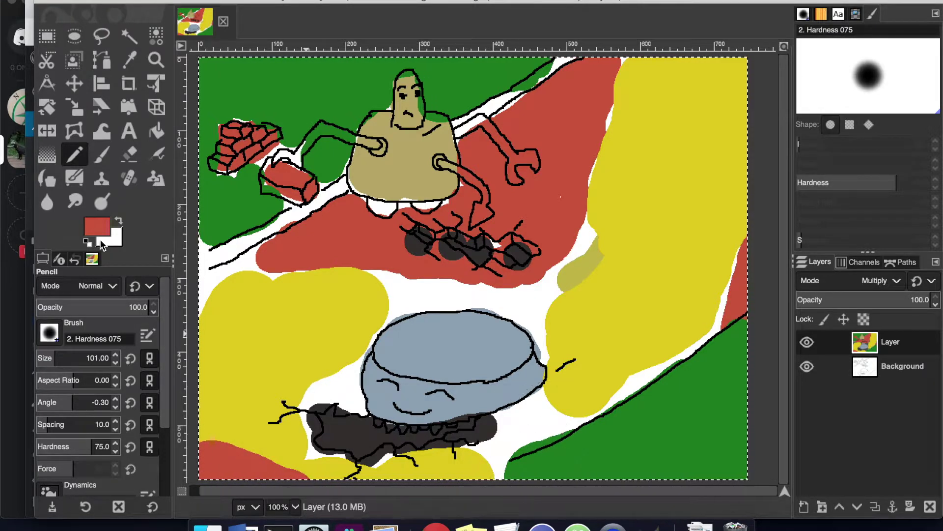
Step: Set the pencil size to 3, reset the colours to default and make the Background layer active
triple_click(95, 357)
text(3)
key(Return)
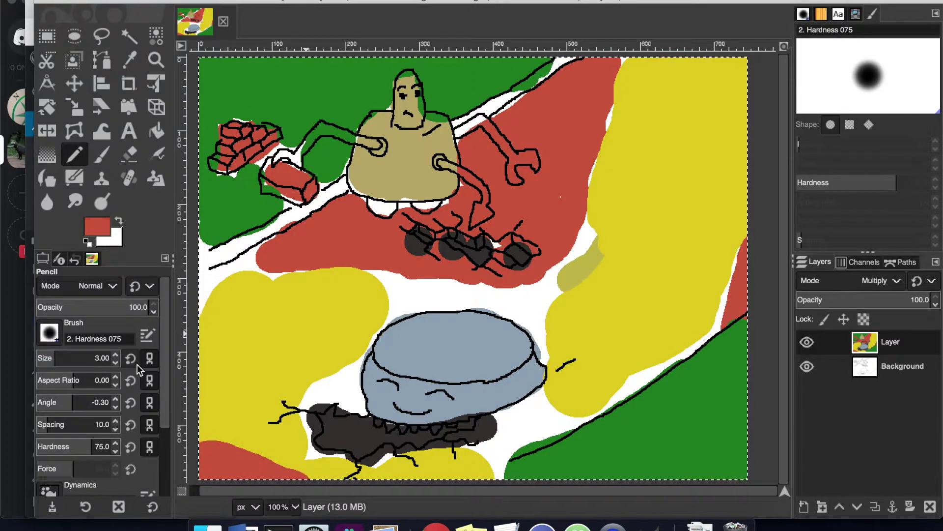
click(87, 242)
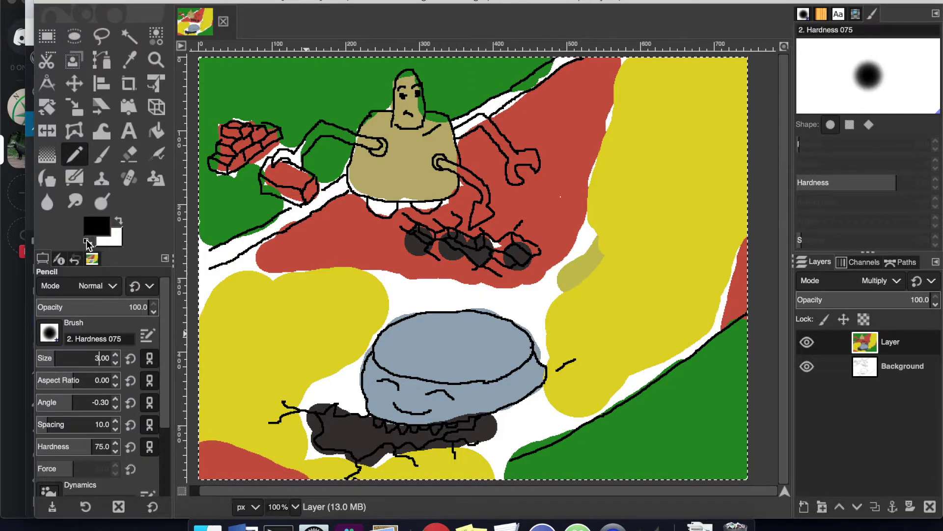
click(867, 374)
Step: Zoom to 200% and draw small black crack branches at the left end and underside of the hole
scroll(434, 346, left, 1)
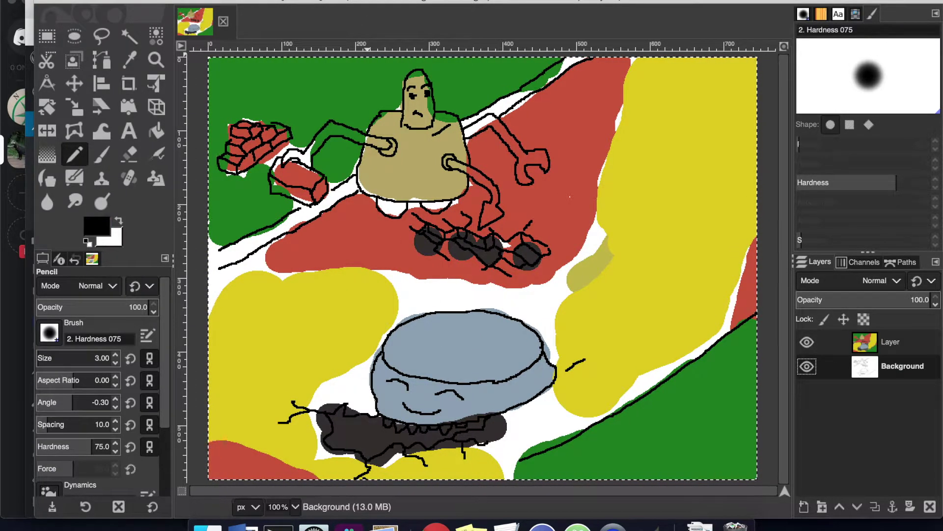
click(220, 0)
mouse_move(264, 25)
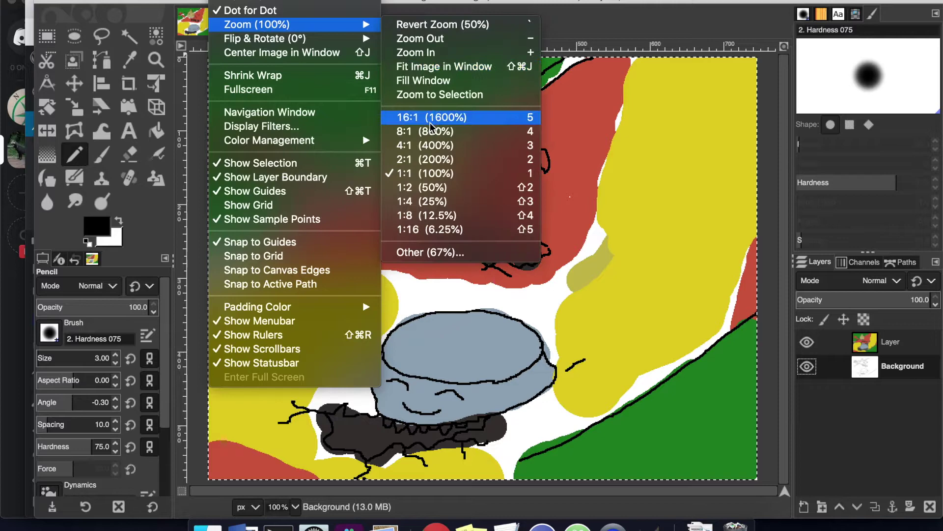
click(435, 160)
scroll(365, 278, down, 5)
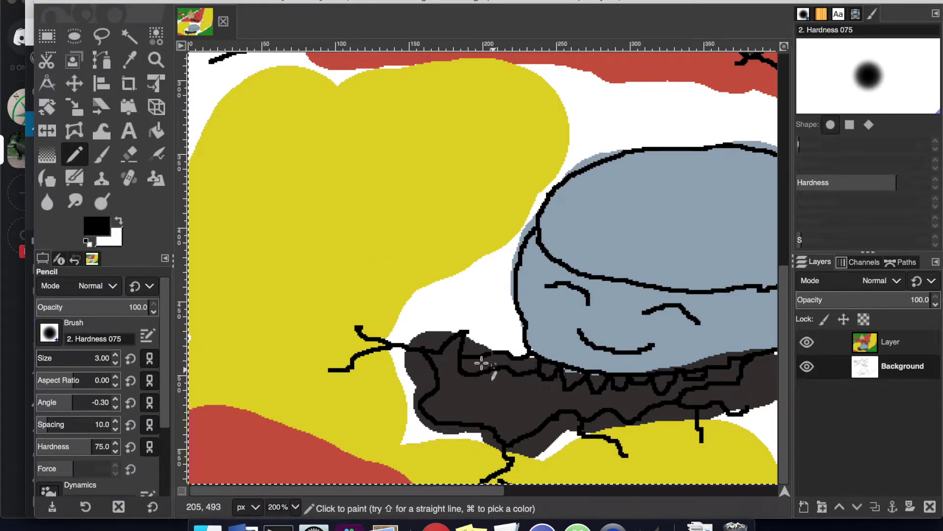
scroll(536, 396, right, 10)
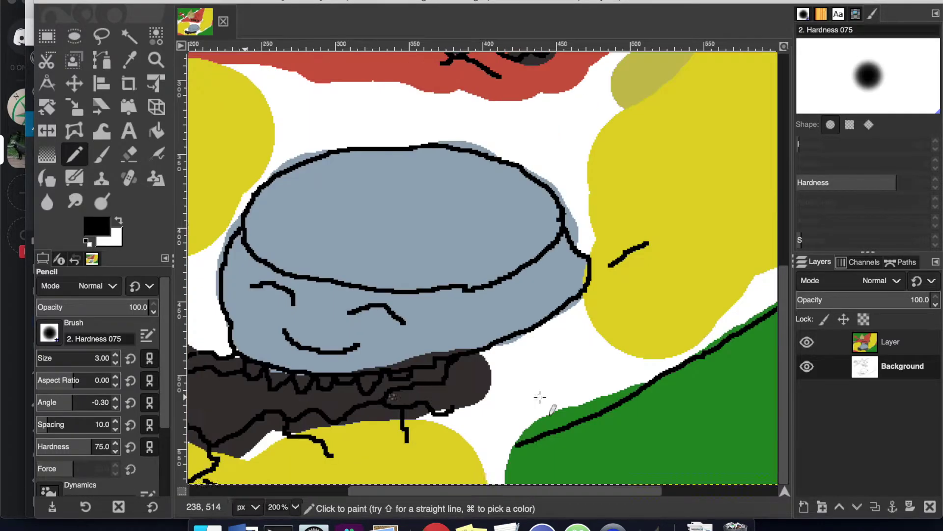
scroll(540, 396, left, 5)
scroll(540, 397, left, 5)
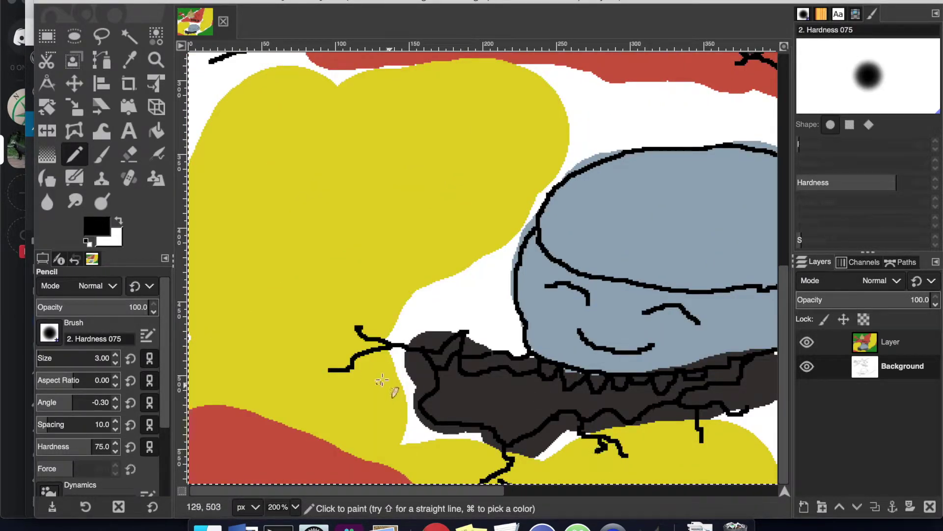
scroll(499, 421, right, 15)
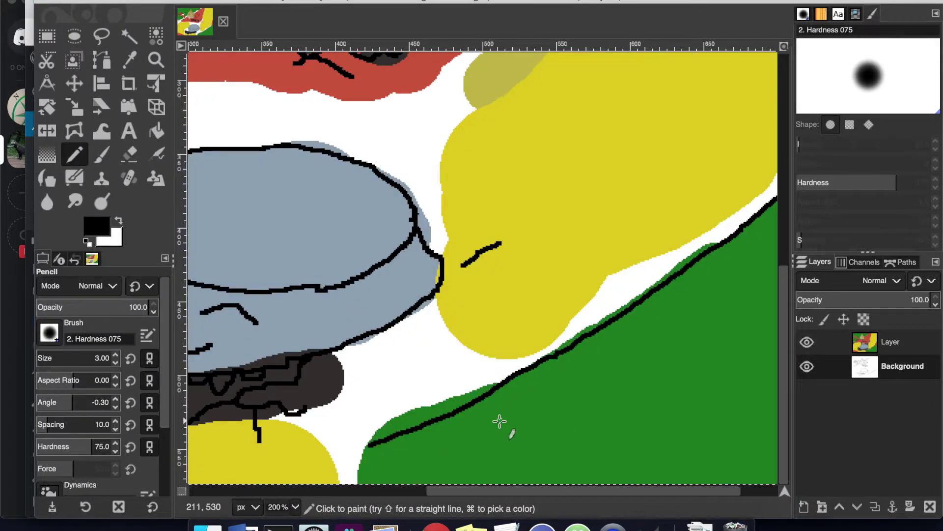
scroll(499, 420, left, 15)
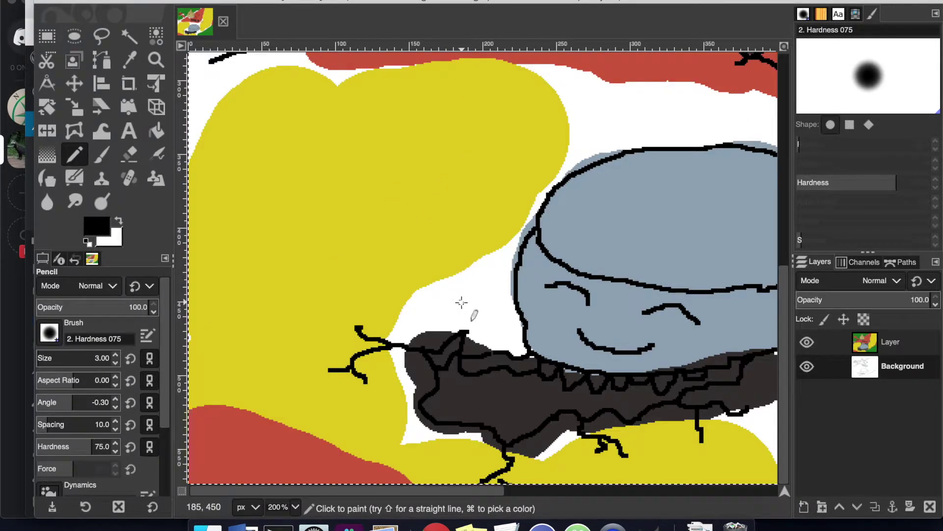
Step: Sample the road yellow on the colour layer and paint thin strokes along the lower robot's left edge
click(869, 347)
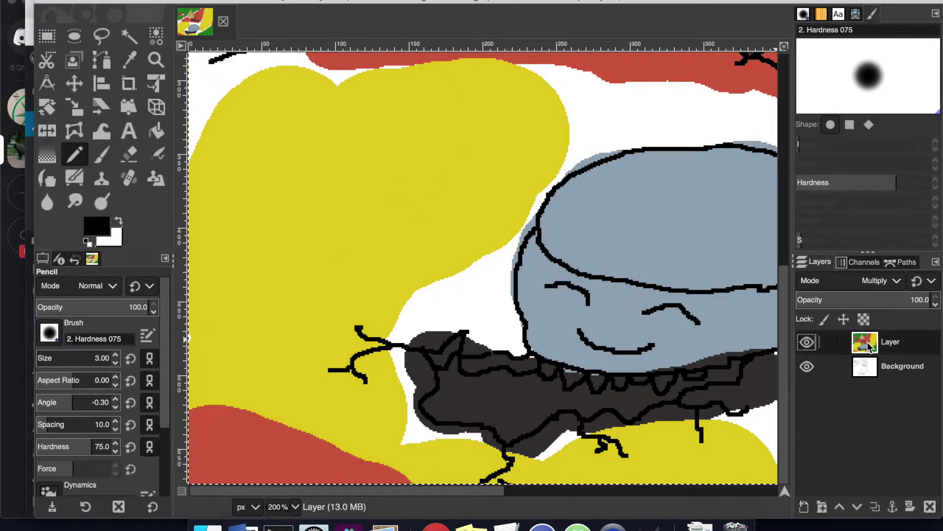
click(129, 60)
click(344, 166)
click(73, 156)
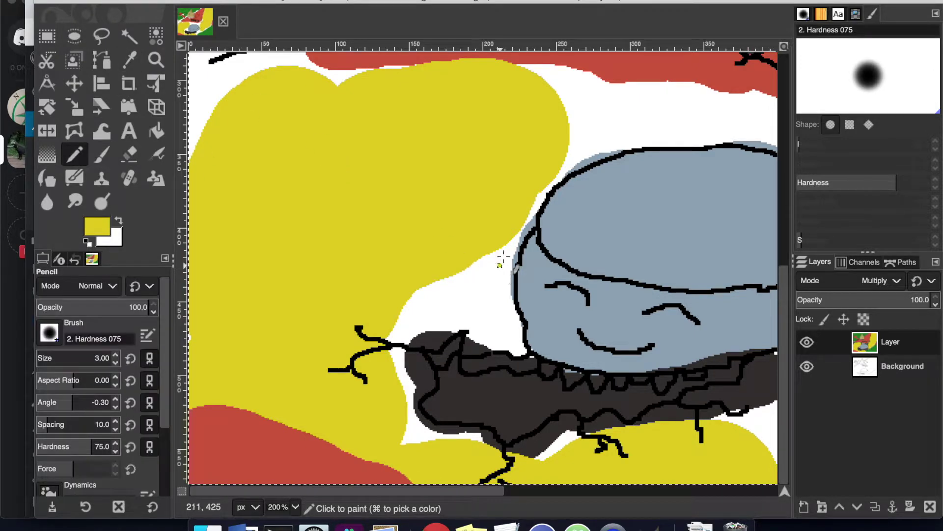
drag(521, 231, 516, 243)
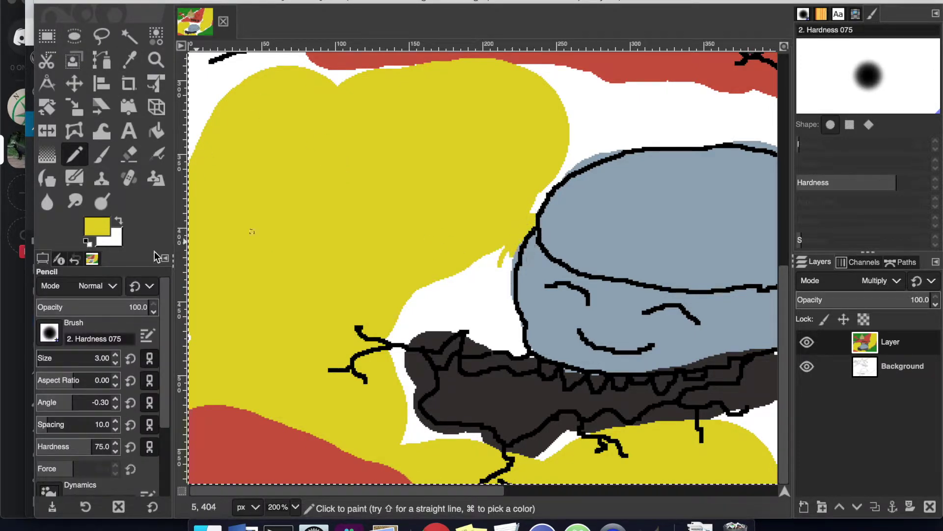
Step: Set the pencil size to 10 and fill the white gap between robot and hole yellow, covering the dark overspill around the hole
click(116, 355)
drag(492, 282, 515, 241)
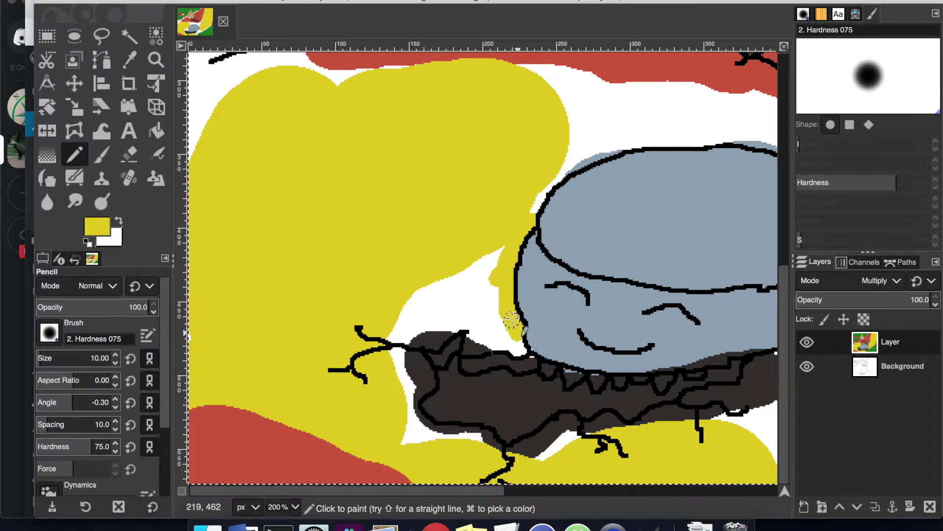
mouse_move(510, 344)
mouse_down()
mouse_move(470, 347)
mouse_move(481, 316)
mouse_move(498, 334)
mouse_move(500, 250)
mouse_move(499, 329)
mouse_move(460, 322)
mouse_move(469, 321)
mouse_move(435, 338)
mouse_move(407, 337)
mouse_move(418, 297)
mouse_move(478, 266)
mouse_move(410, 328)
mouse_move(462, 305)
mouse_up()
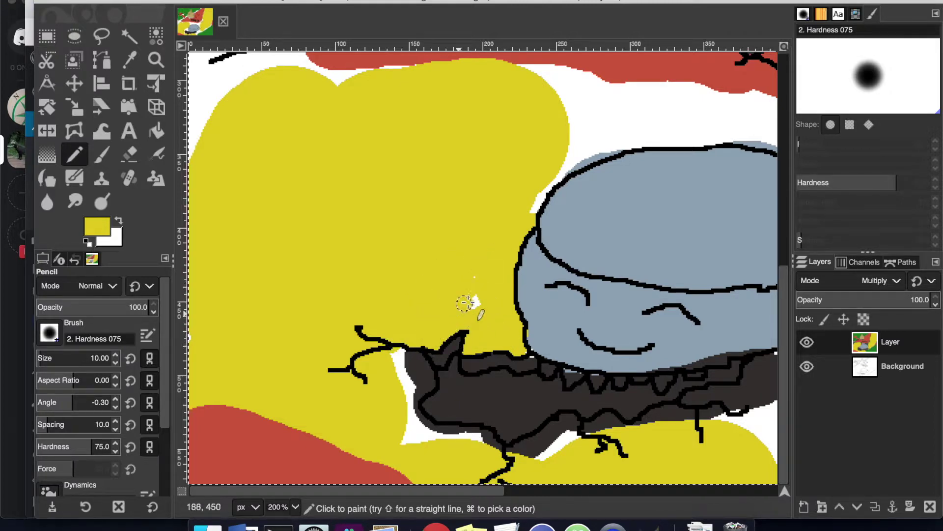
mouse_move(415, 356)
mouse_down()
mouse_move(427, 375)
mouse_move(416, 391)
mouse_move(393, 363)
mouse_move(429, 429)
mouse_move(402, 430)
mouse_move(430, 441)
mouse_move(410, 406)
mouse_move(423, 389)
mouse_move(444, 434)
mouse_move(537, 458)
mouse_move(565, 437)
mouse_up()
Step: Set the foreground colour to dark olive 5f6237, reduce the pencil size to 6 and paint the hole's upper inner edge
super+click(506, 423)
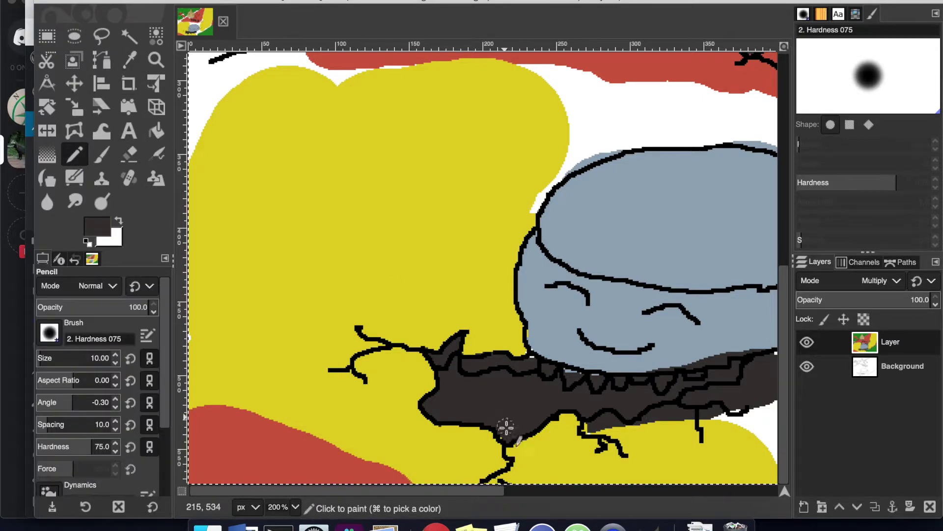
click(97, 227)
click(135, 143)
click(42, 131)
drag(42, 131, 53, 102)
click(78, 120)
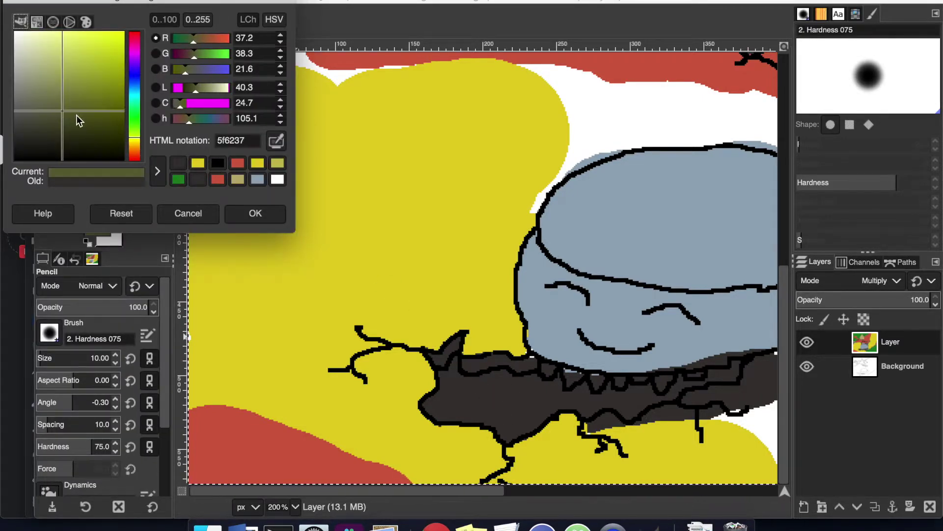
click(255, 213)
key(bracketleft)
key(bracketleft)
key(bracketleft)
key(bracketleft)
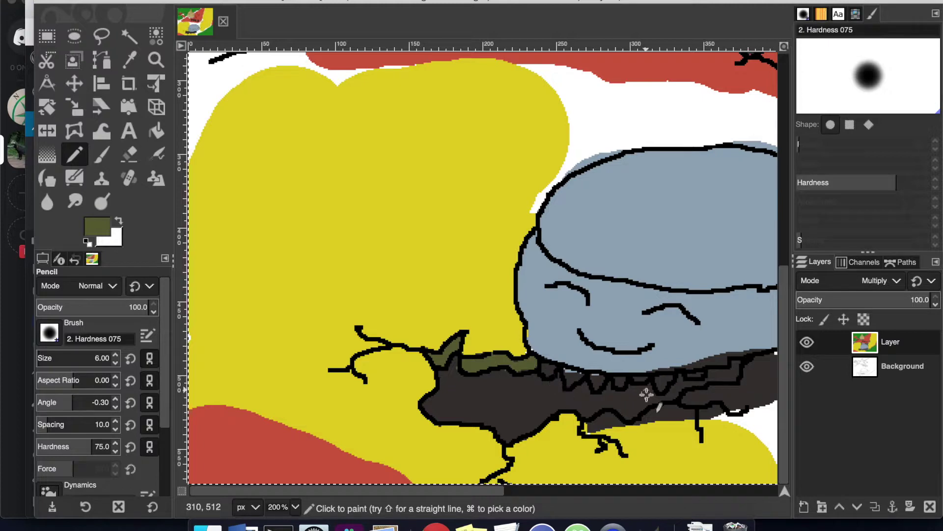
Step: Sample the lower robot's grey-blue and paint its teeth, its lower edge over the hole and the yellow overspill at its right side
scroll(646, 395, right, 3)
click(129, 60)
click(499, 180)
click(75, 154)
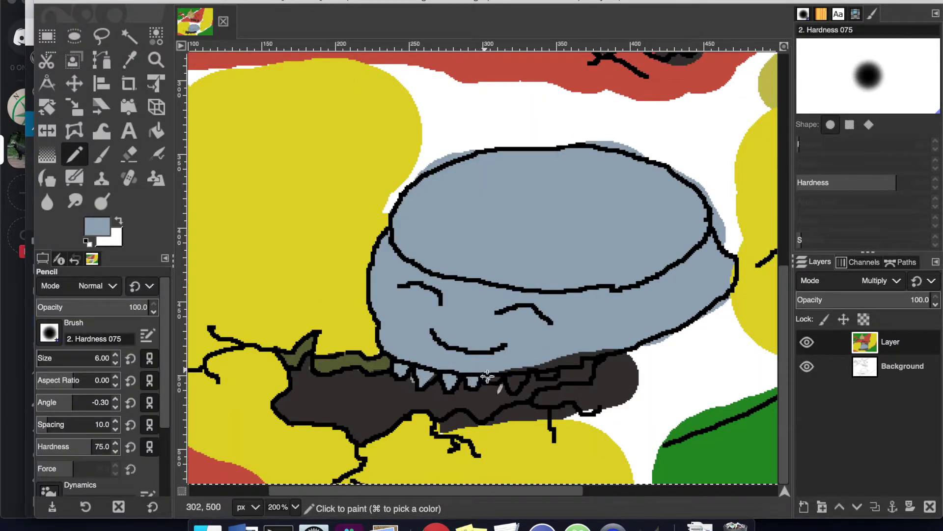
drag(520, 378, 556, 373)
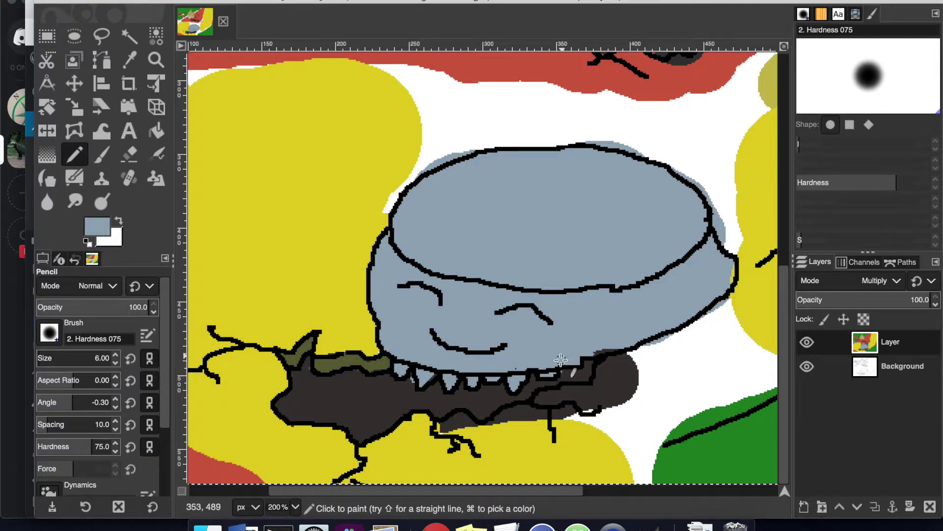
mouse_move(732, 278)
mouse_down()
mouse_move(731, 266)
mouse_move(726, 288)
mouse_up()
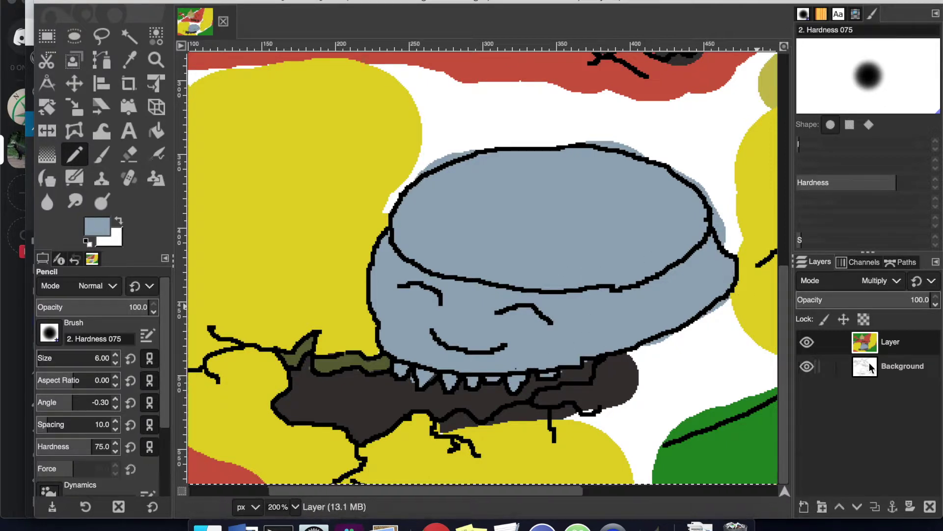
Step: On the Background layer, redraw the lower robot's bottom-right outline with a size 3 black pencil and clean it up with white
click(871, 365)
click(115, 362)
click(116, 362)
click(115, 362)
click(87, 242)
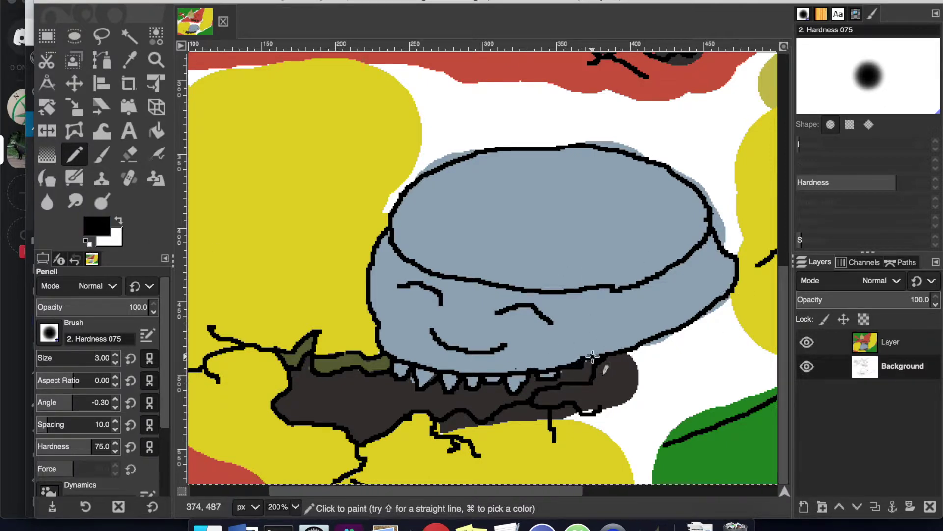
key(x)
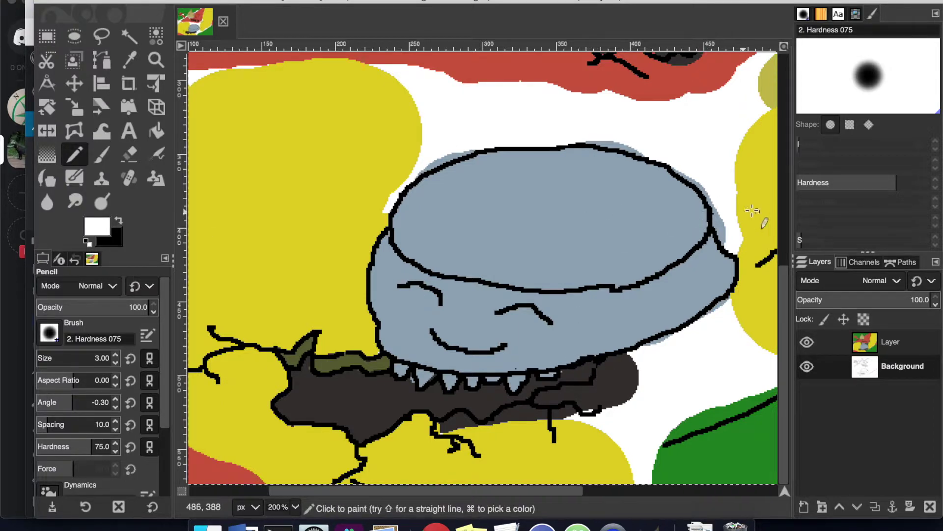
Step: Try to sample the upper robot's tan body colour with the Background layer active
scroll(648, 209, up, 9)
scroll(648, 208, left, 3)
click(875, 371)
scroll(589, 246, right, 6)
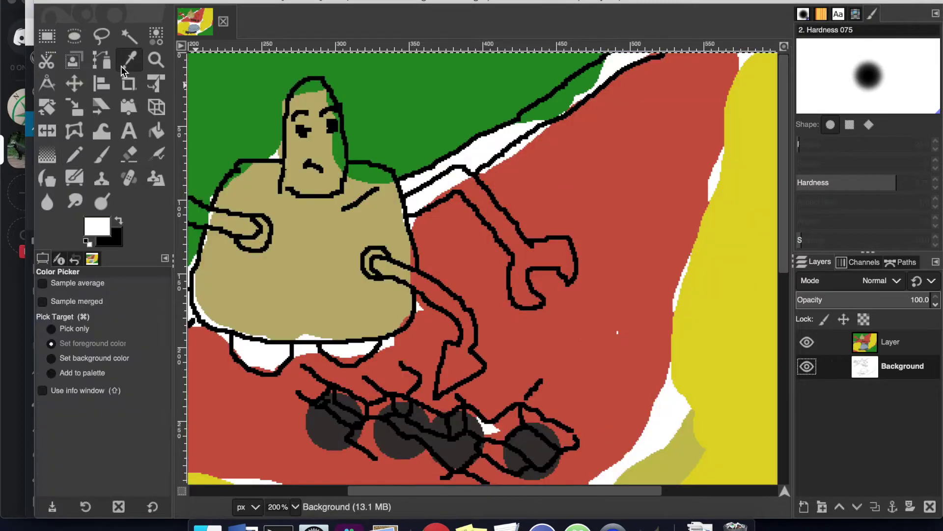
click(128, 62)
click(251, 192)
click(75, 154)
Step: Sample the robot's tan on the colour layer and cover the green overspill on its head and shoulder with a size 6 pencil
click(891, 342)
click(129, 61)
click(231, 196)
click(75, 154)
triple_click(116, 355)
mouse_move(294, 86)
mouse_down()
mouse_move(330, 101)
mouse_move(340, 177)
mouse_move(358, 173)
mouse_up()
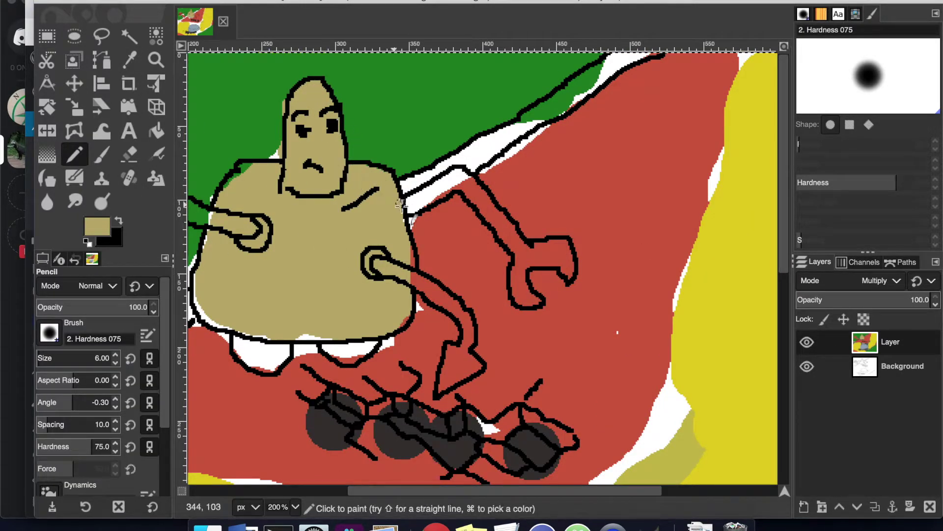
Step: Paint the upper robot's trowel arm, trowel, wrench arm and wrench tan
mouse_move(407, 273)
mouse_down()
mouse_move(443, 296)
mouse_move(464, 339)
mouse_move(452, 304)
mouse_move(451, 366)
mouse_up()
click(415, 199)
click(115, 355)
click(115, 355)
click(115, 354)
click(116, 355)
mouse_move(412, 201)
mouse_down()
mouse_move(458, 181)
mouse_move(435, 192)
mouse_move(474, 189)
mouse_move(511, 241)
mouse_move(489, 206)
mouse_move(568, 269)
mouse_move(519, 272)
mouse_move(538, 307)
mouse_up()
Step: Sample the street's red and cover the white gap beside the upper robot's body below its trowel arm
super+click(459, 249)
scroll(117, 366, down, 4)
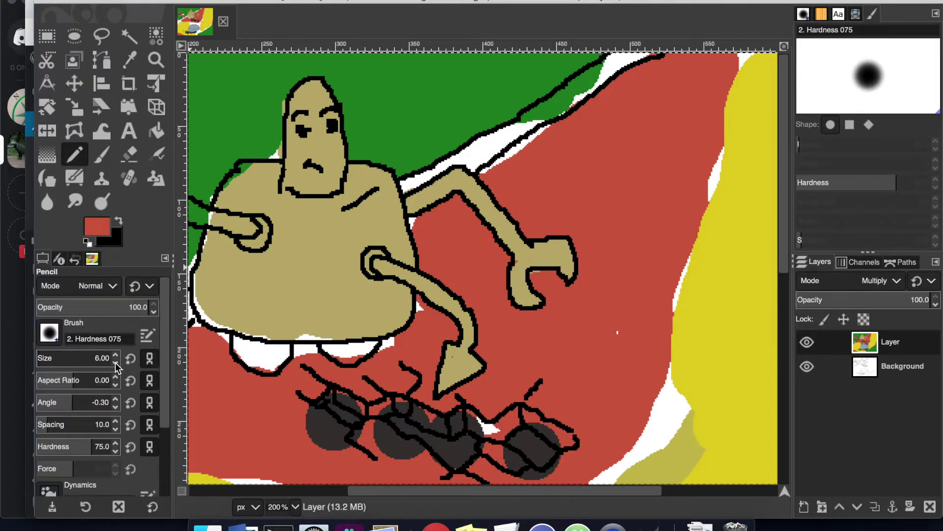
drag(415, 299, 421, 308)
Step: Darken the sampled red to a34830 and paint the broken brick edges along the top of the pothole
scroll(483, 253, down, 5)
click(97, 226)
drag(97, 73, 92, 78)
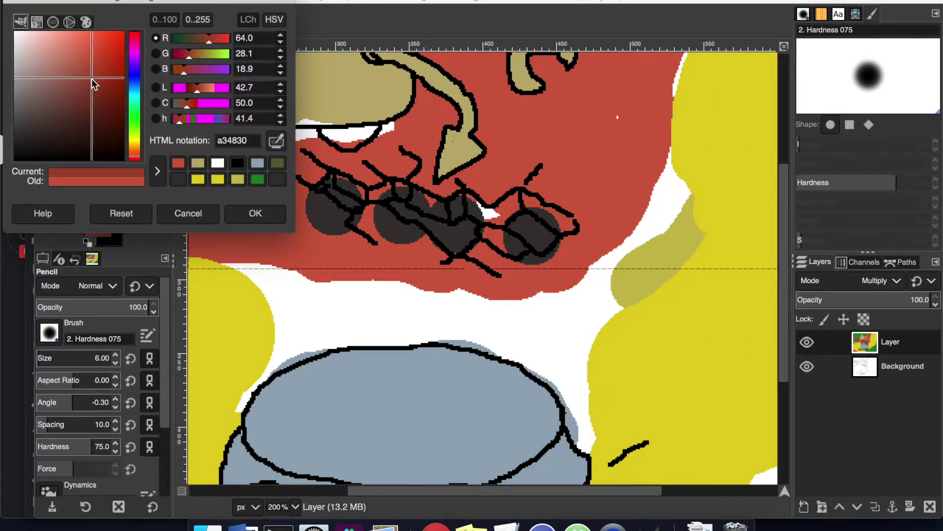
click(255, 214)
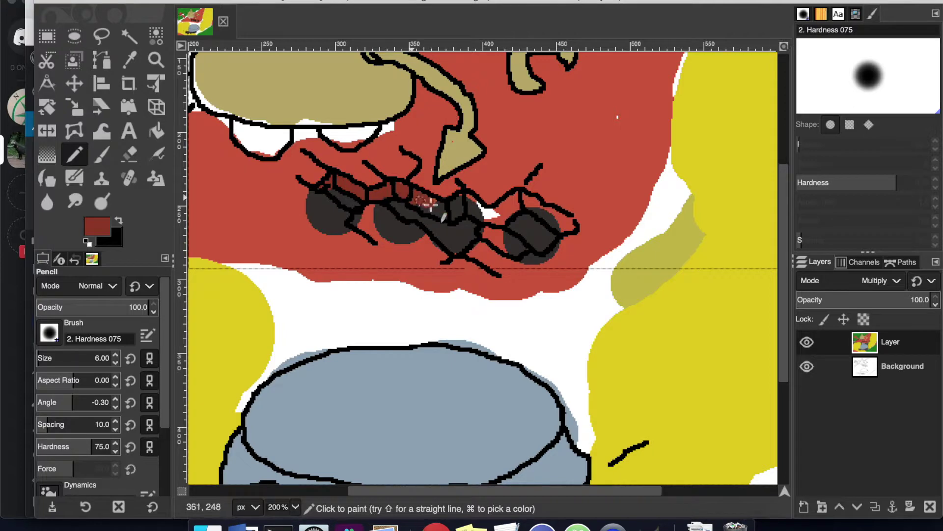
drag(499, 210, 568, 221)
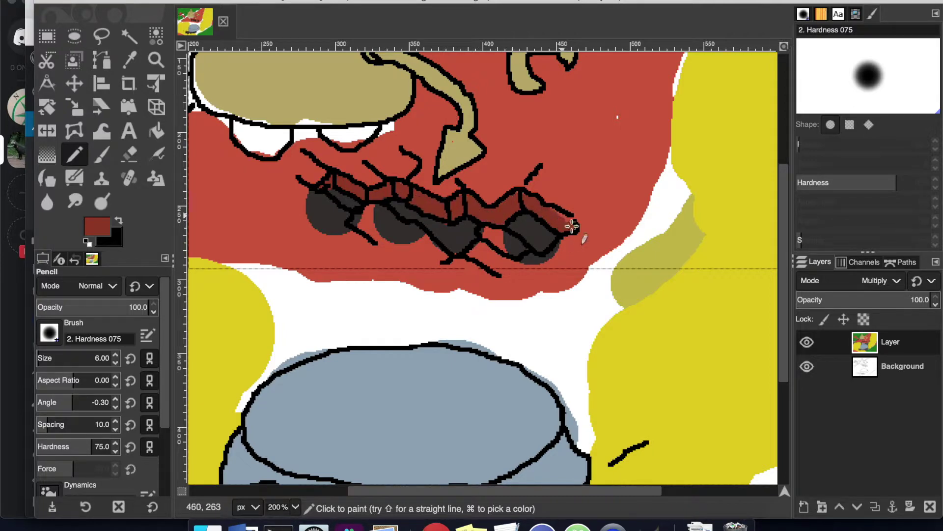
Step: Fill the pothole's interior with its dark grey and cover the grey overspill around it with the street's red
super+click(436, 221)
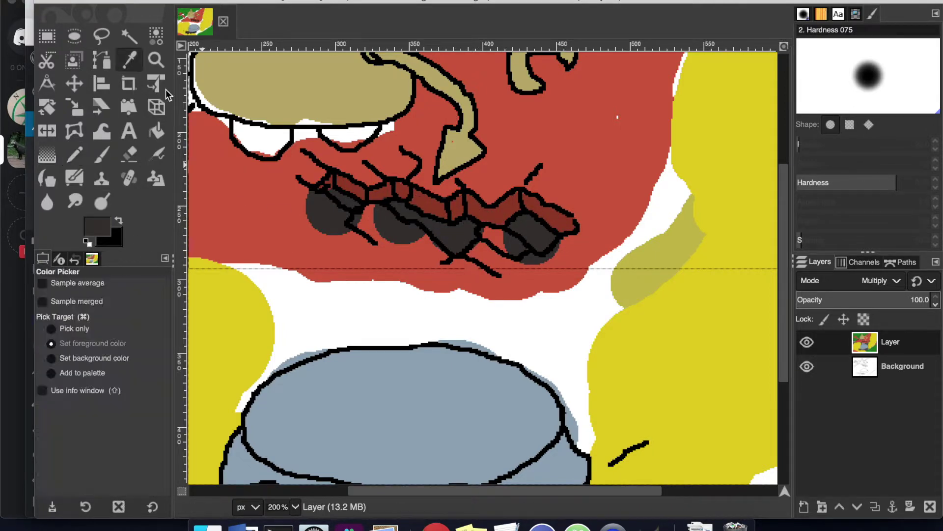
super+click(366, 220)
mouse_move(362, 220)
mouse_down()
mouse_move(312, 210)
mouse_move(345, 226)
mouse_up()
drag(375, 209, 412, 229)
mouse_move(518, 243)
mouse_down()
mouse_move(530, 264)
mouse_move(563, 244)
mouse_up()
mouse_move(418, 241)
mouse_down()
mouse_move(375, 218)
mouse_move(348, 227)
mouse_up()
Step: Sample the grass green and fill the white gaps around the brick pile and between the held brick and the kerb line
scroll(346, 226, up, 5)
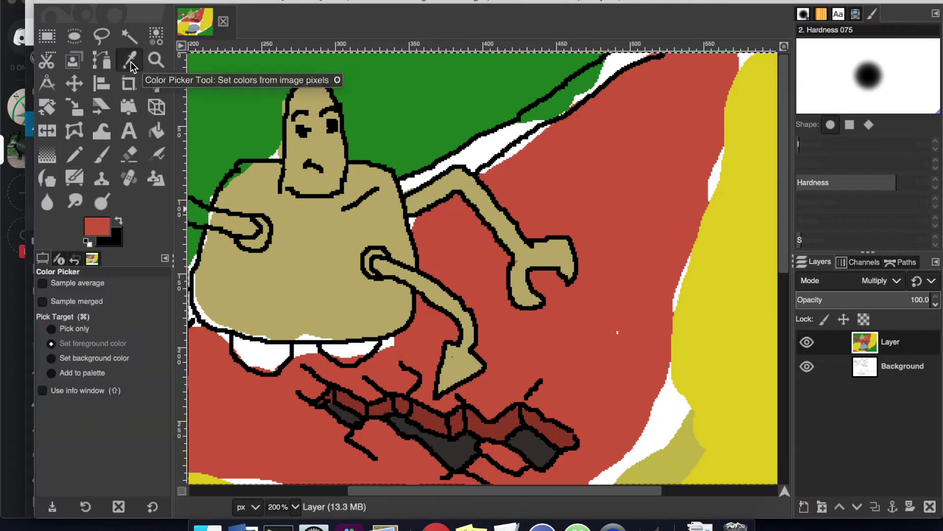
scroll(600, 107, left, 6)
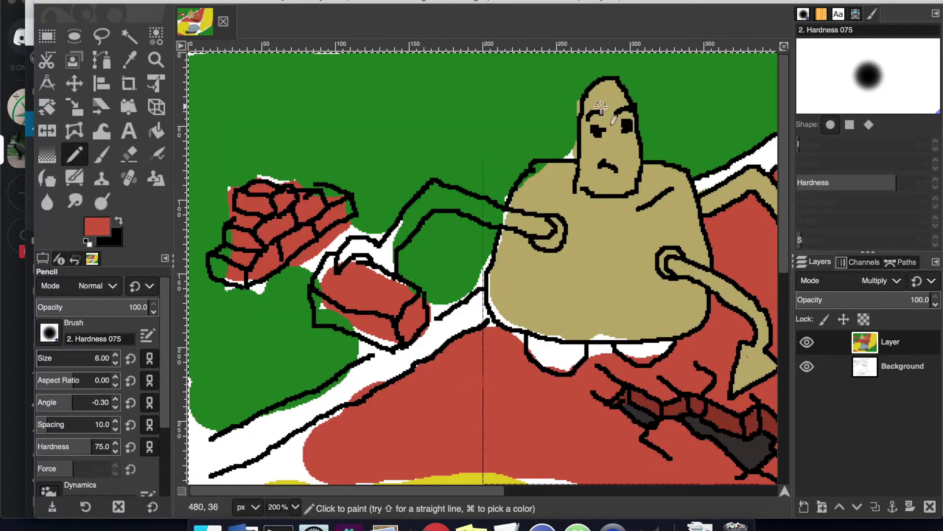
super+click(236, 167)
mouse_move(352, 222)
mouse_down()
mouse_move(286, 278)
mouse_move(311, 275)
mouse_move(362, 233)
mouse_up()
drag(367, 344, 455, 302)
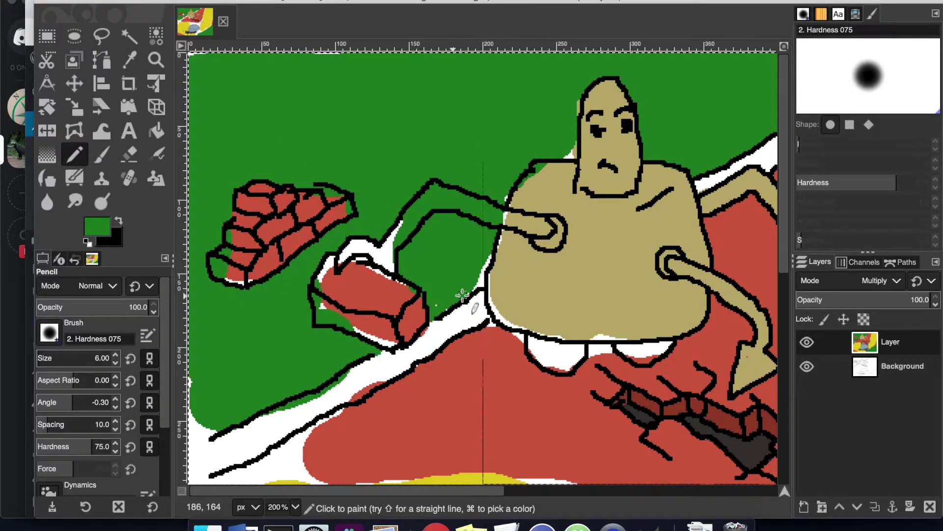
Step: Sample the robot's tan and paint its gripper arm, claw and the unfilled edge of its body
super+click(573, 116)
mouse_move(341, 241)
mouse_down()
mouse_move(390, 269)
mouse_move(433, 191)
mouse_move(423, 206)
mouse_move(503, 222)
mouse_move(482, 201)
mouse_up()
mouse_move(537, 169)
mouse_down()
mouse_move(501, 234)
mouse_move(492, 284)
mouse_up()
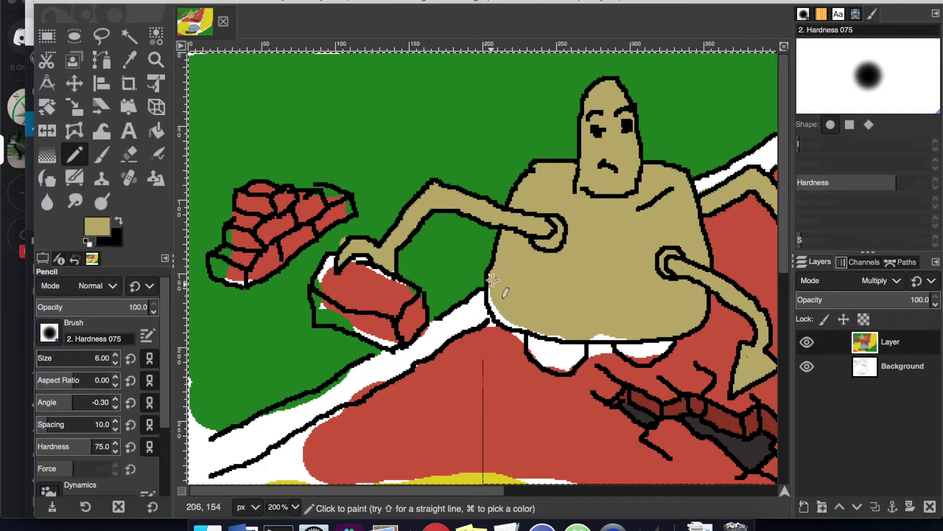
Step: Darken the tan to 83784c, then shade the underside of the robot's arms and fill both of its feet
click(97, 227)
drag(61, 87, 61, 96)
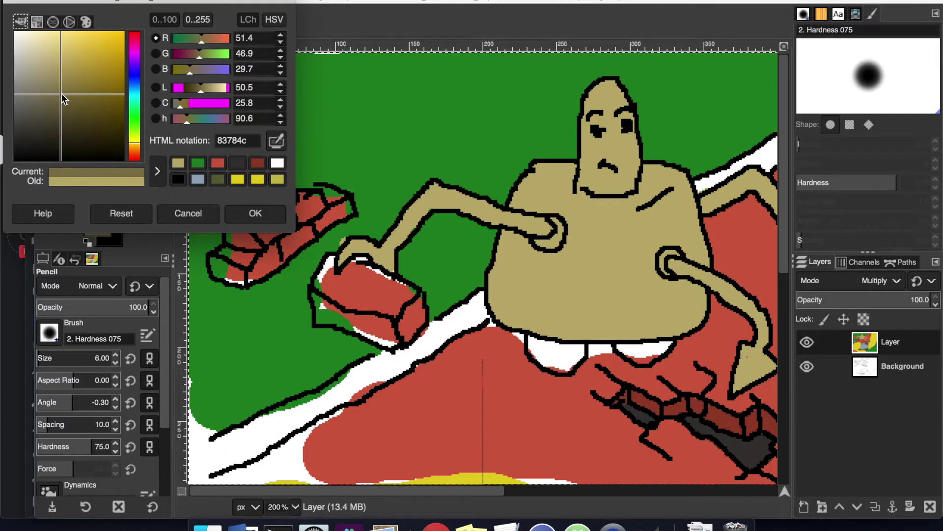
click(255, 211)
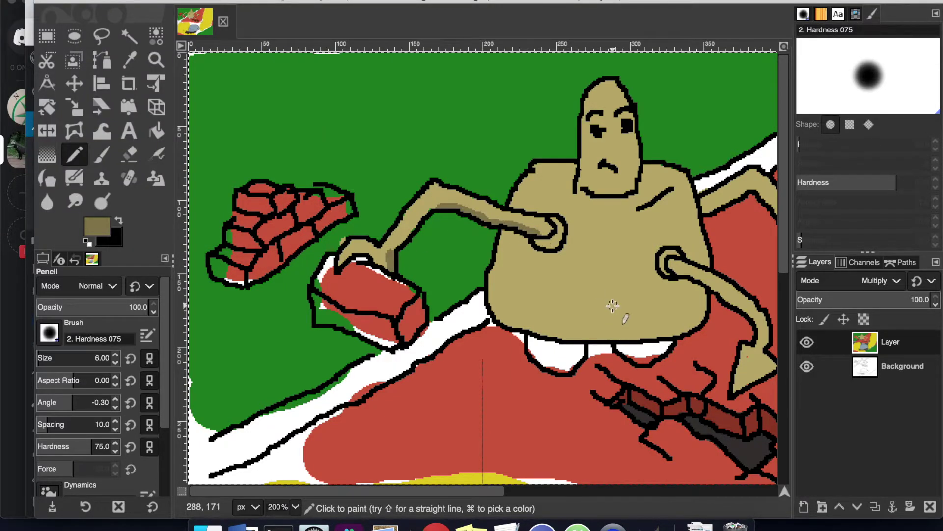
click(540, 490)
mouse_move(241, 341)
mouse_down()
mouse_move(280, 346)
mouse_move(265, 353)
mouse_up()
drag(326, 347, 374, 346)
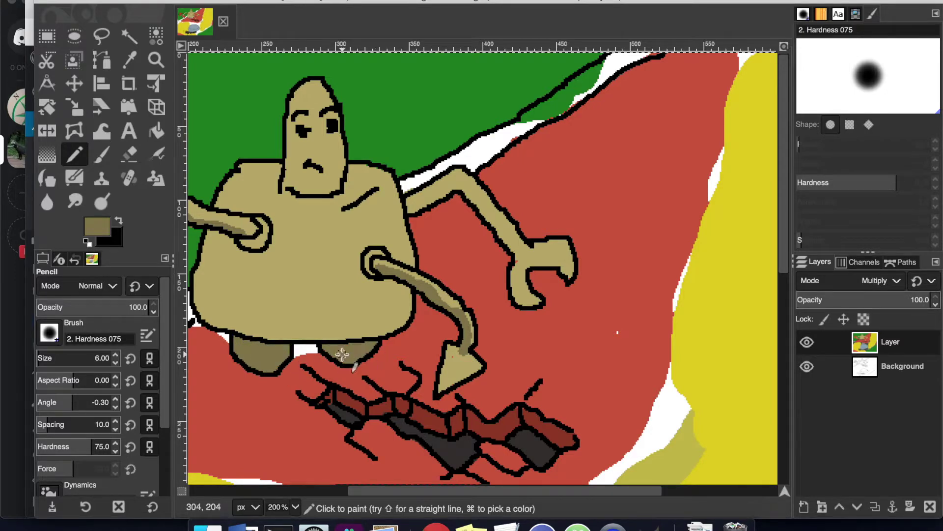
Step: Add dark tan shading to the wrench arm, wrench, body below the trowel arm, shoulder crease and side of the head
drag(456, 186, 461, 181)
drag(533, 244, 571, 254)
drag(383, 288, 412, 319)
mouse_move(350, 212)
mouse_down()
mouse_move(392, 185)
mouse_move(325, 219)
mouse_move(390, 200)
mouse_move(412, 261)
mouse_up()
drag(333, 197, 334, 189)
Step: Lighten the sampled tan and pencil highlights onto the robot's head, shoulder and trowel
key(o)
click(307, 258)
click(97, 226)
drag(61, 66, 68, 49)
click(255, 211)
click(295, 104)
click(97, 226)
click(255, 211)
click(75, 155)
drag(328, 100, 320, 104)
drag(239, 172, 305, 202)
drag(450, 352, 444, 384)
Step: Add light tan highlights to the gripper arm and the body's lower edge, then touch up around the neck with the base tan
scroll(320, 322, left, 10)
mouse_move(345, 254)
mouse_down()
mouse_move(376, 247)
mouse_move(435, 188)
mouse_up()
drag(500, 263, 557, 316)
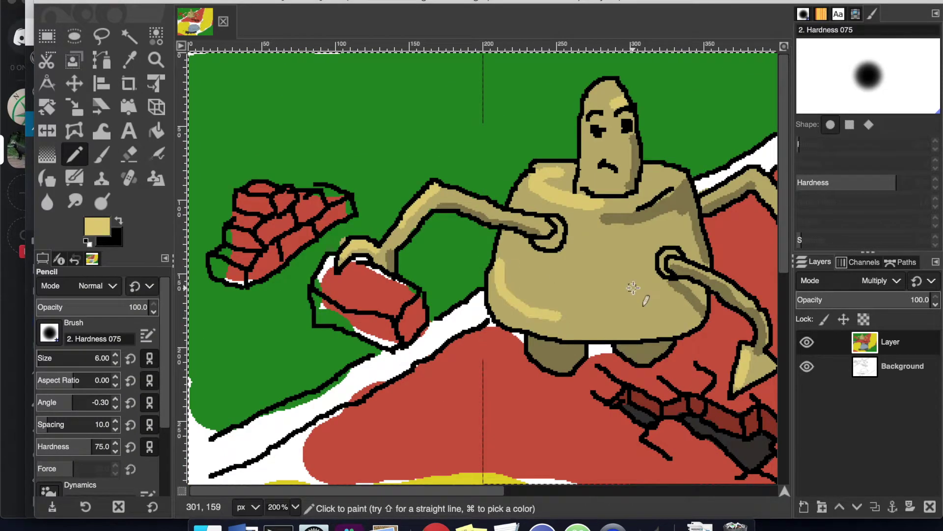
super+click(398, 229)
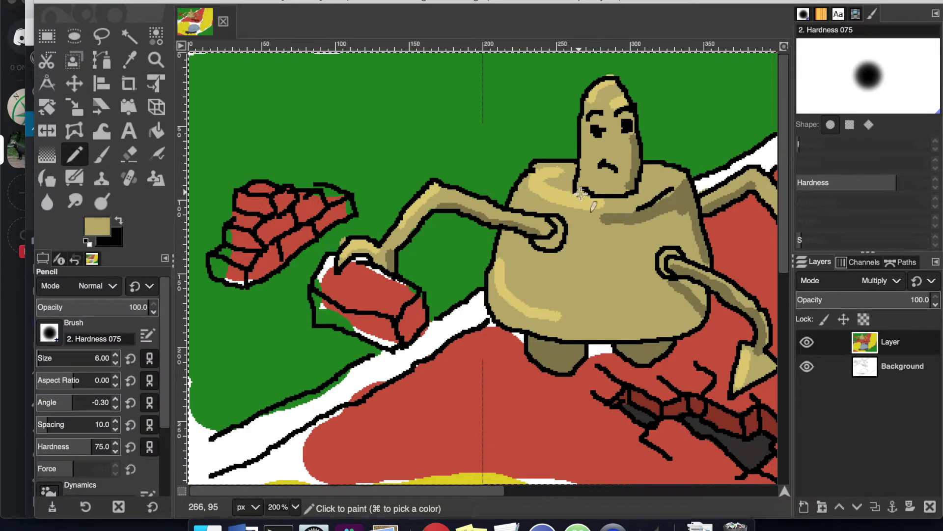
scroll(624, 240, right, 10)
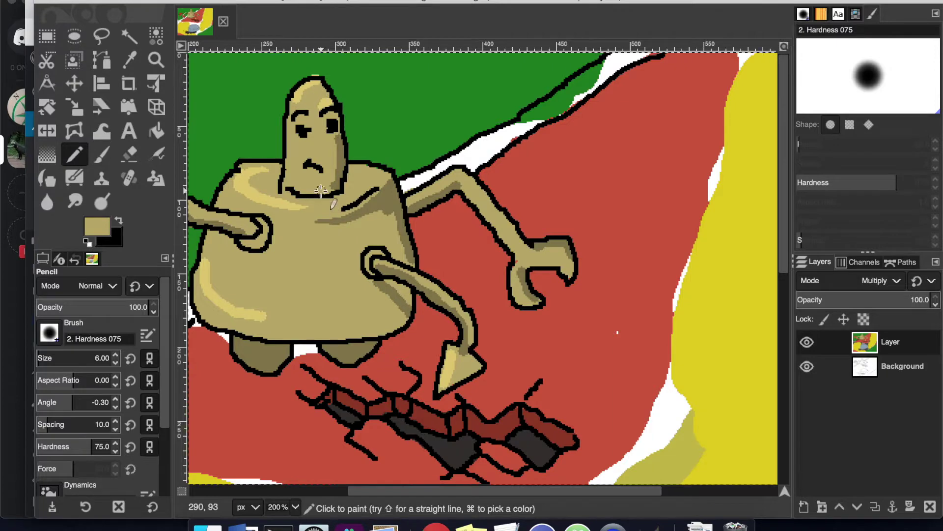
Step: Touch up the gaps around the gripper claw with grass green and fill the rest of the held brick with brick red
scroll(321, 191, left, 10)
click(129, 60)
click(221, 127)
click(74, 156)
mouse_move(359, 259)
mouse_down()
mouse_move(329, 266)
mouse_move(321, 317)
mouse_up()
click(129, 60)
click(253, 203)
click(83, 159)
scroll(350, 267, down, 5)
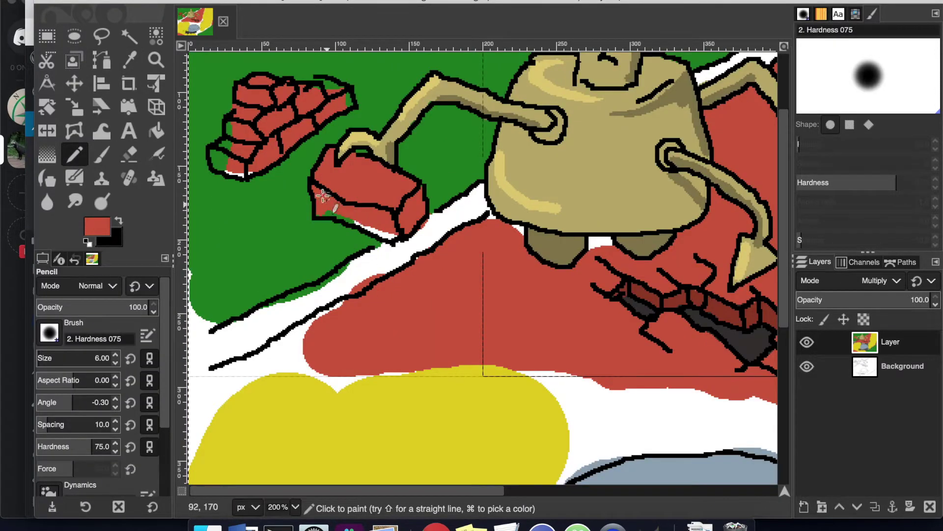
Step: Sample the dark red from the pothole's edge and shade the front and end faces of the held brick
key(o)
click(747, 306)
key(n)
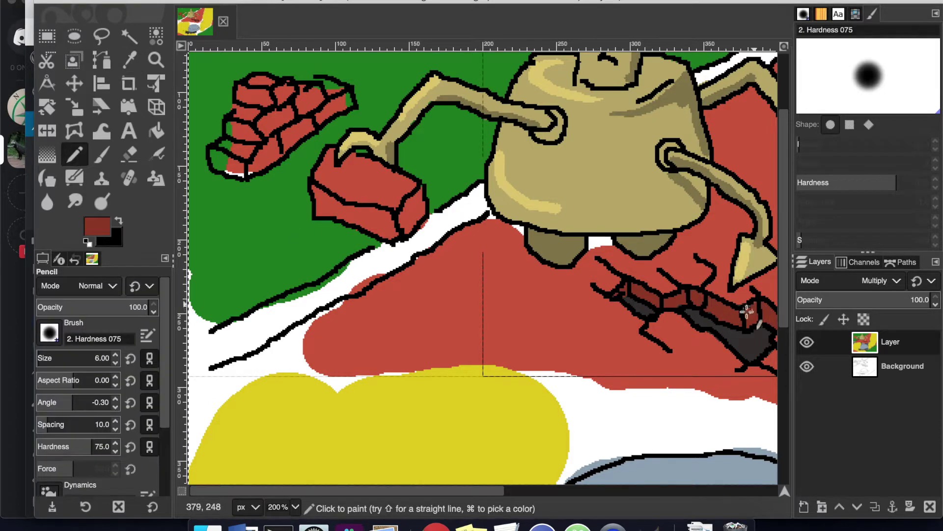
drag(313, 202, 391, 212)
Step: Sample the brick red and fill the remaining green and white areas inside the brick pile
click(129, 60)
click(266, 196)
click(75, 155)
key(o)
click(324, 117)
key(n)
drag(310, 80, 328, 97)
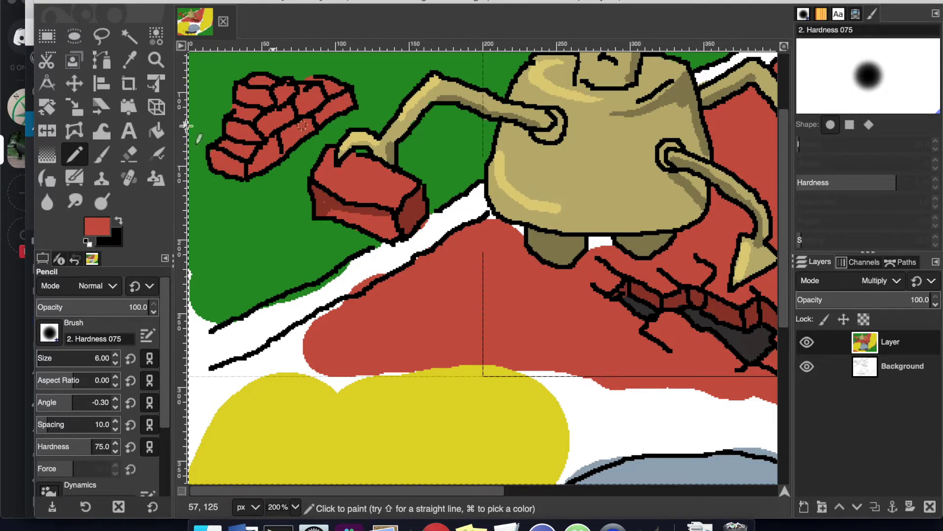
Step: Sample the dark red, finish the held brick's front shadow and shade the bricks in the pile
key(o)
click(320, 197)
key(n)
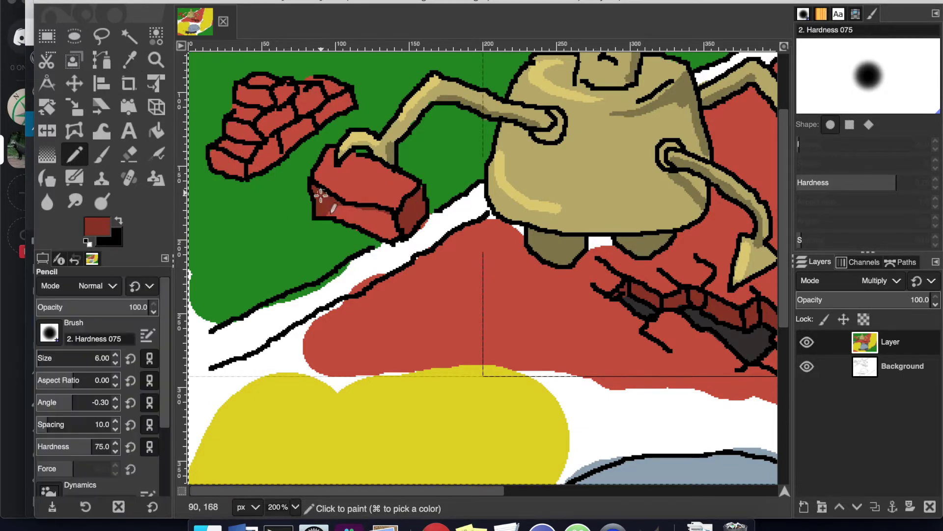
drag(352, 206, 393, 216)
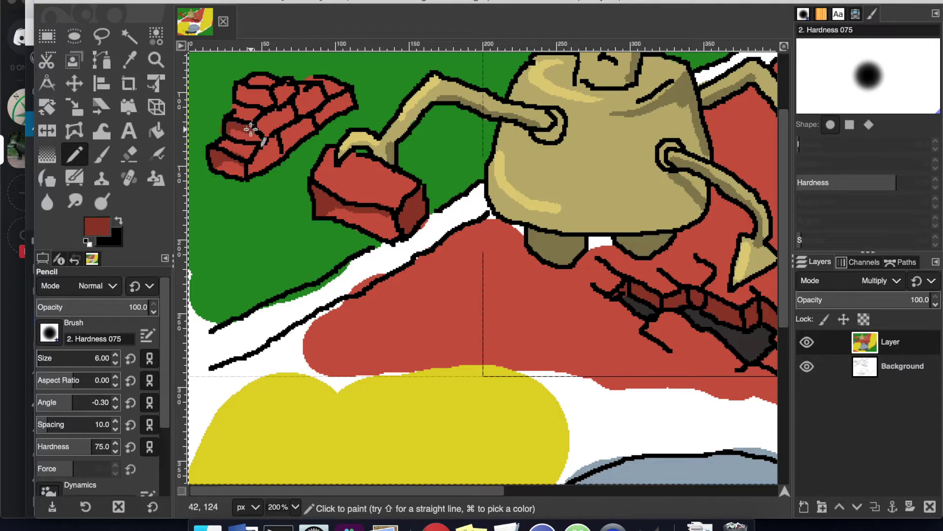
mouse_move(279, 89)
mouse_down()
mouse_move(275, 129)
mouse_move(346, 99)
mouse_up()
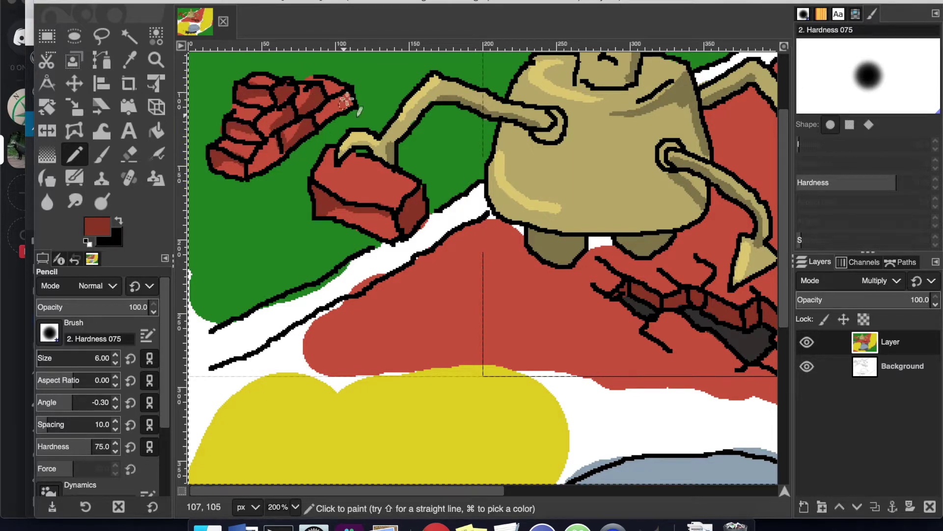
Step: Redraw the brick pile's upper outlines on the Background layer with a size 3 pencil in white and black, then touch up the colour layer with brick red
click(864, 366)
click(115, 363)
click(115, 363)
click(115, 363)
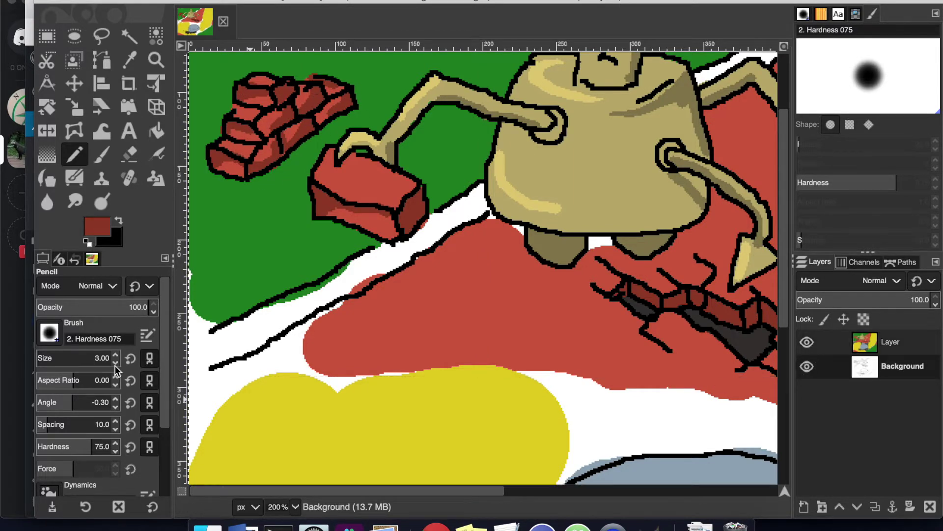
click(87, 242)
click(119, 221)
drag(285, 89, 278, 80)
click(118, 220)
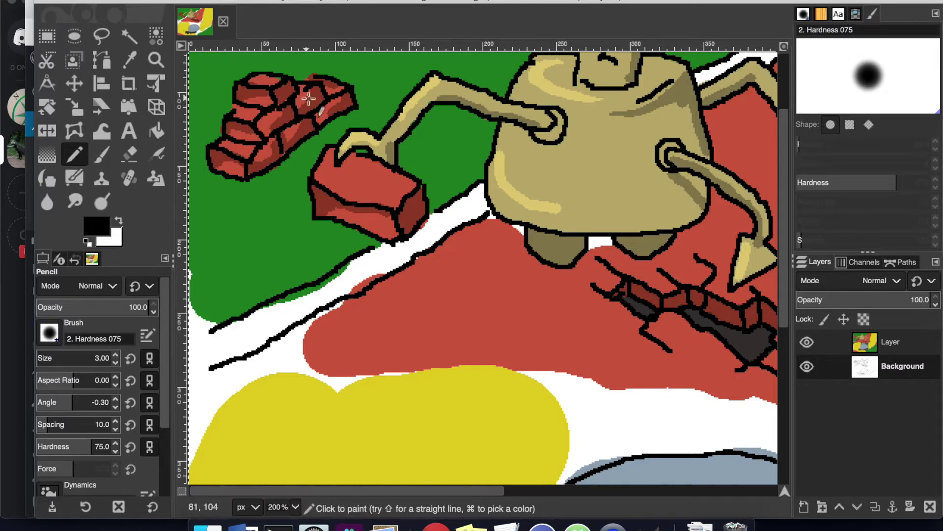
key(Page_Up)
super+click(242, 90)
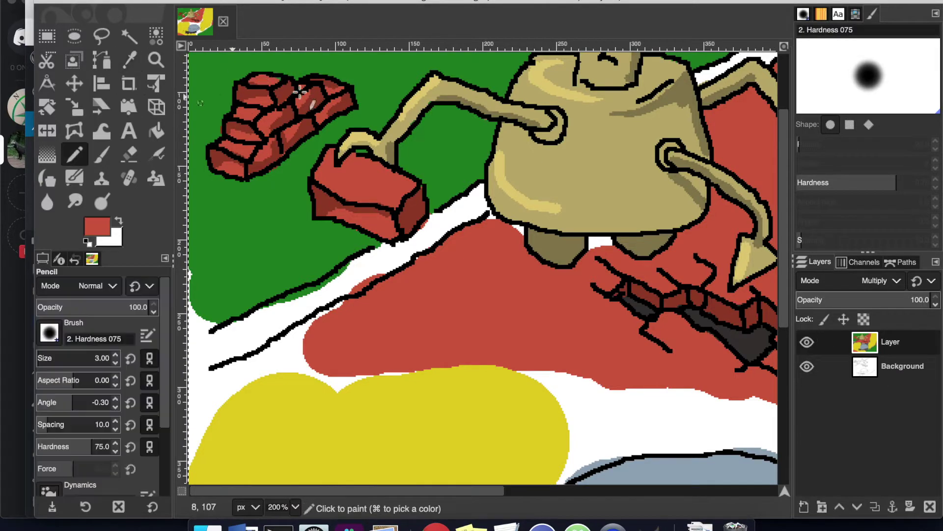
Step: Sample the dark red and draw short size 3 brick-joint marks on the street beside the pothole
scroll(296, 163, right, 5)
scroll(446, 140, down, 4)
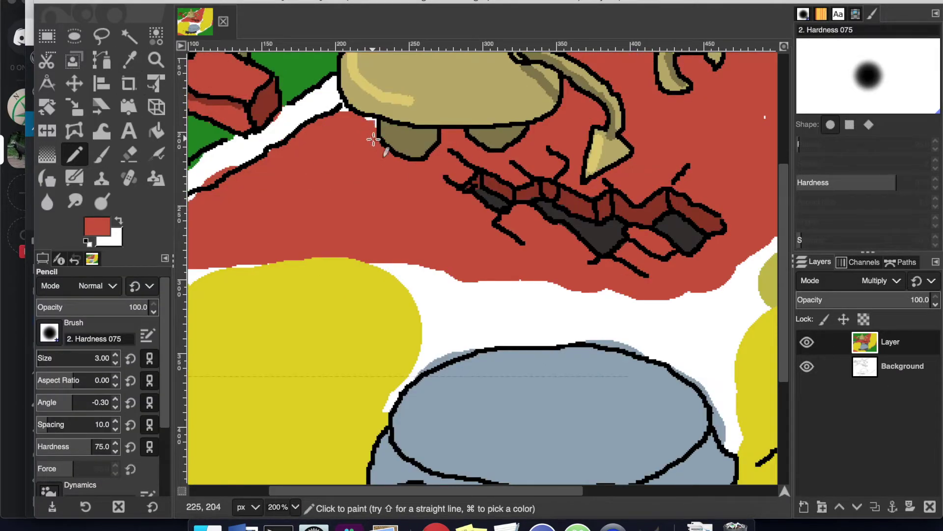
key(o)
click(495, 185)
key(n)
mouse_move(406, 173)
mouse_down()
mouse_move(393, 190)
mouse_move(418, 210)
mouse_up()
drag(364, 179, 332, 172)
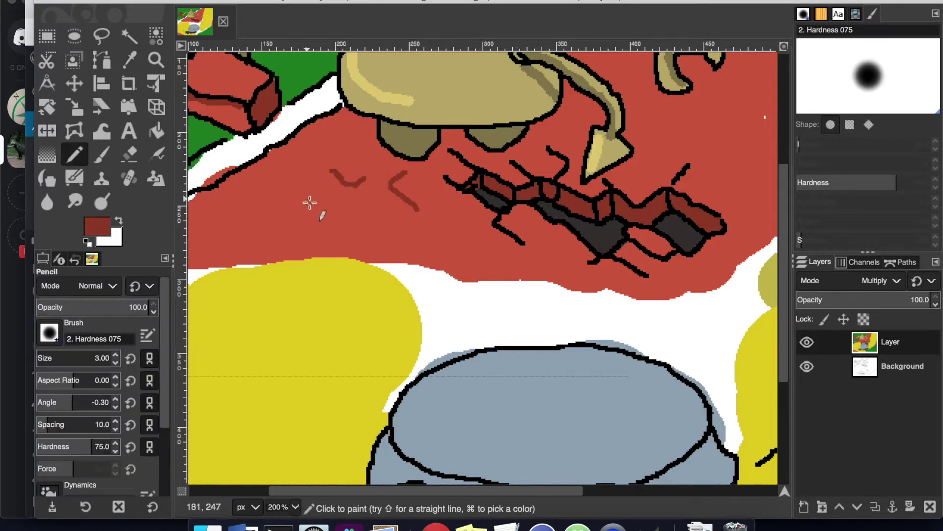
Step: Scatter more dark red brick-joint marks over the street around the wrench and up to its far end
scroll(551, 167, right, 5)
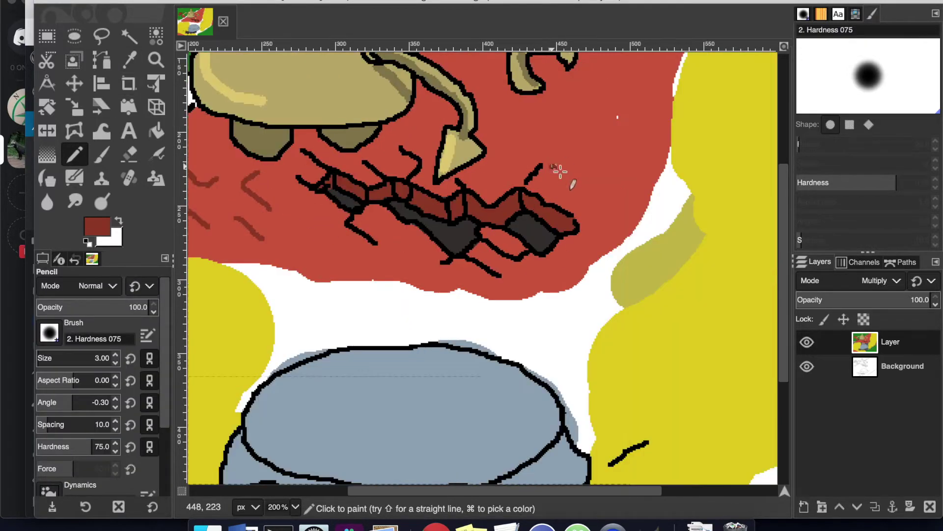
scroll(563, 102, up, 7)
drag(575, 147, 624, 176)
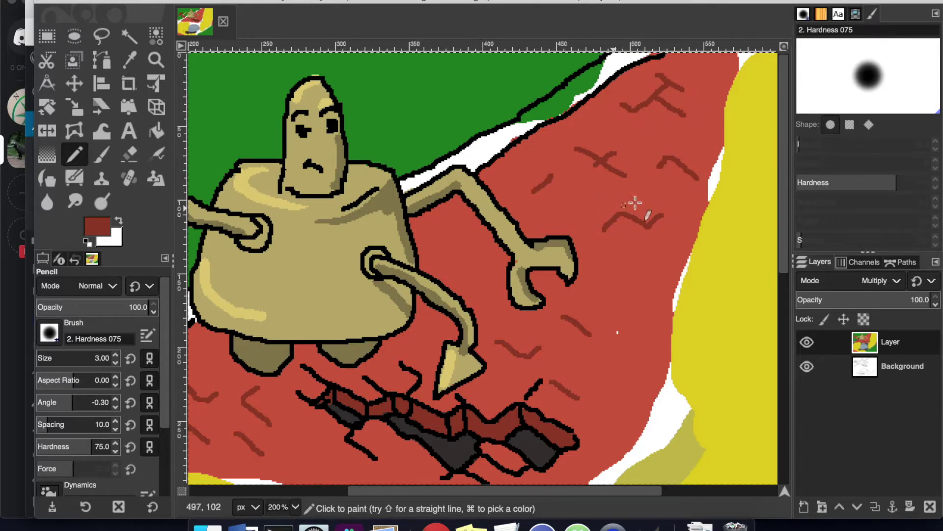
Step: Turn the sampled tan into a greyish beige and paint the lower stretch of the kerb with a size 10 pencil
scroll(639, 285, down, 7)
scroll(644, 288, left, 10)
key(o)
click(661, 111)
click(97, 226)
mouse_move(60, 64)
mouse_down()
mouse_move(44, 49)
mouse_move(51, 44)
mouse_move(73, 106)
mouse_move(43, 63)
mouse_move(18, 58)
mouse_move(36, 76)
mouse_up()
click(255, 213)
click(75, 154)
mouse_move(484, 94)
mouse_down()
mouse_move(347, 185)
mouse_move(353, 160)
mouse_move(194, 263)
mouse_up()
drag(277, 201, 207, 237)
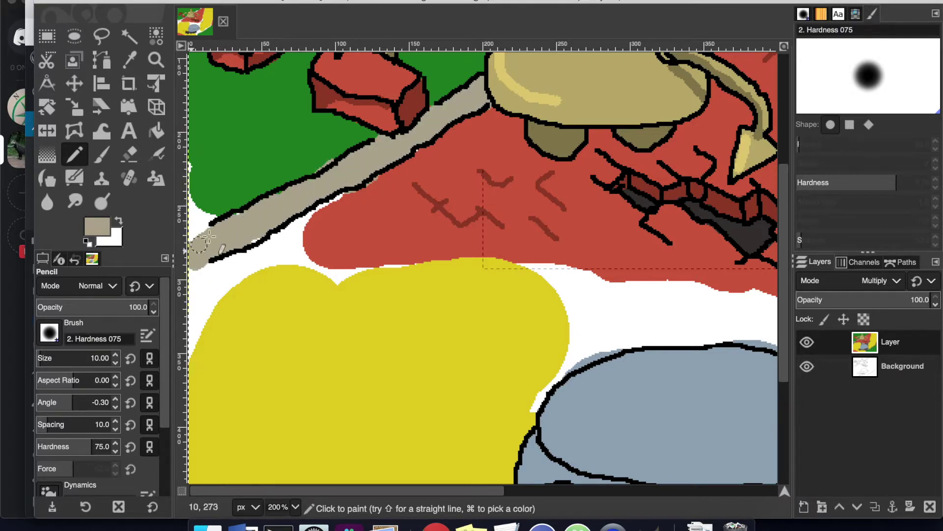
Step: Paint the kerb's upper stretch behind the robot's wrench arm greyish beige up to the image's edge
scroll(259, 235, right, 10)
scroll(259, 235, up, 7)
mouse_move(437, 170)
mouse_down()
mouse_move(466, 163)
mouse_move(523, 125)
mouse_move(489, 100)
mouse_up()
scroll(520, 129, right, 3)
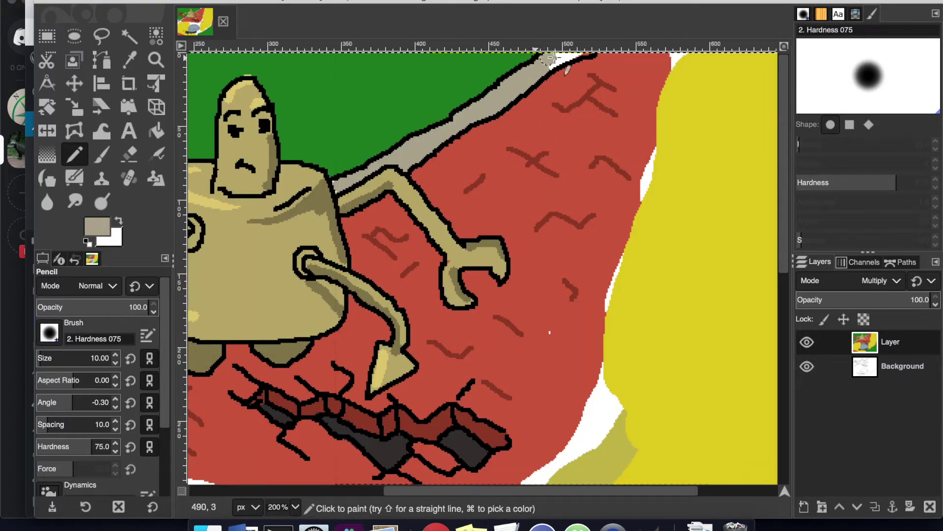
Step: Sample the yellow and fill the white gaps and overspill below and beside the lower robot up to the hill line
scroll(545, 147, down, 10)
scroll(545, 147, left, 5)
scroll(393, 147, right, 7)
super+click(363, 462)
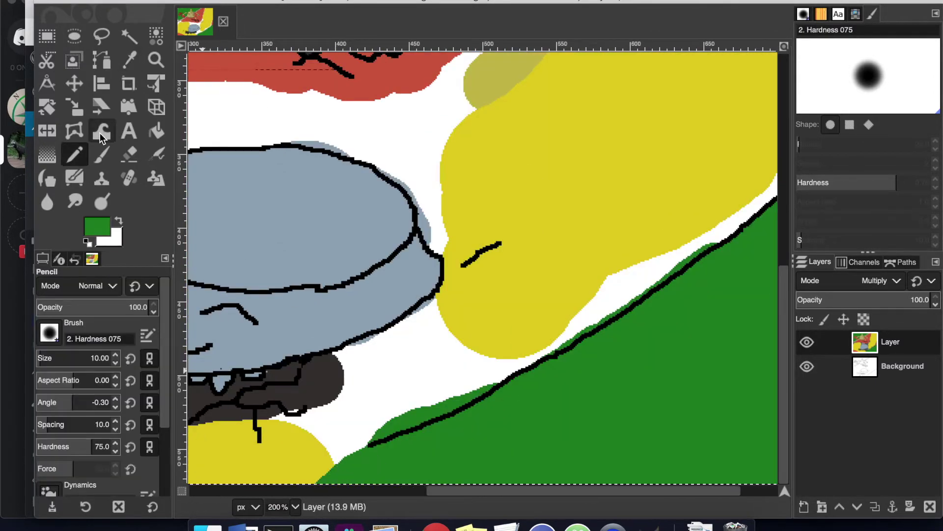
super+click(500, 162)
scroll(256, 427, left, 20)
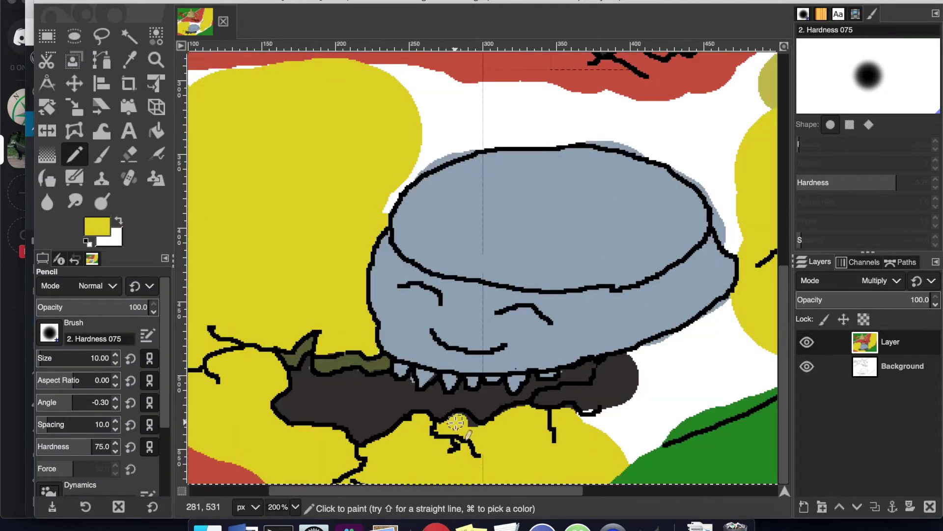
mouse_move(548, 403)
mouse_down()
mouse_move(601, 374)
mouse_move(565, 411)
mouse_move(662, 394)
mouse_up()
scroll(659, 394, right, 8)
mouse_move(495, 357)
mouse_down()
mouse_move(490, 368)
mouse_move(552, 362)
mouse_move(533, 392)
mouse_move(583, 400)
mouse_move(548, 383)
mouse_move(431, 393)
mouse_move(564, 274)
mouse_move(610, 268)
mouse_move(667, 209)
mouse_move(716, 177)
mouse_move(728, 115)
mouse_up()
Step: Sample the green and the red at the image's far right edge to touch up the areas there
scroll(547, 383, right, 15)
super+click(769, 175)
super+click(766, 94)
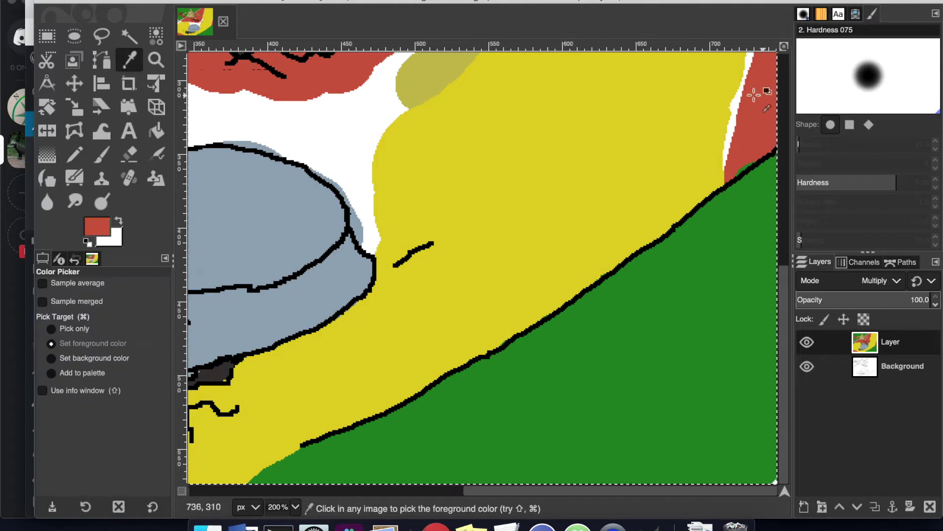
Step: Sample the grass green and fill the white gap at the grass's lower corner above the kerb
scroll(743, 163, left, 20)
scroll(743, 164, up, 10)
super+click(322, 69)
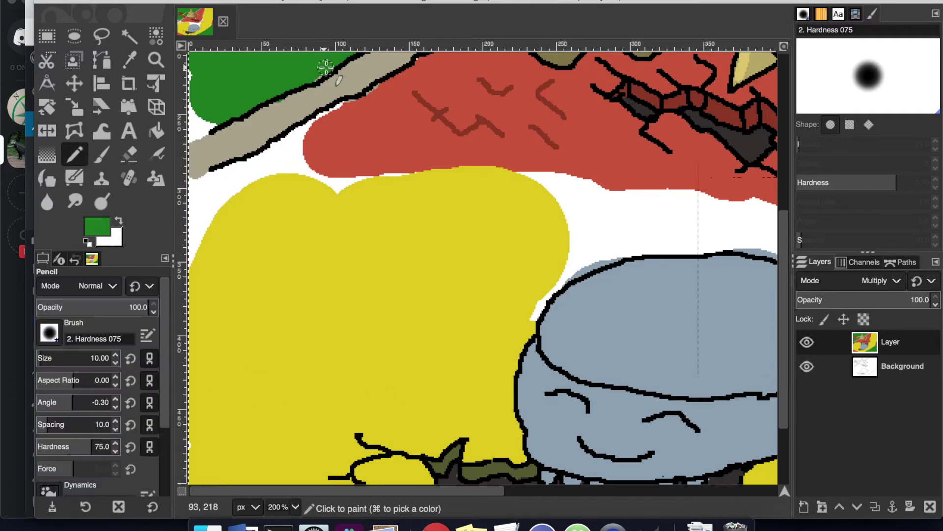
drag(202, 131, 191, 76)
Step: Sample the yellow and fill the white strip between the kerb, street and yellow area with a size 20 pencil
click(129, 59)
click(221, 226)
click(75, 154)
click(115, 355)
mouse_move(222, 206)
mouse_down()
mouse_move(196, 246)
mouse_move(233, 192)
mouse_move(295, 152)
mouse_move(388, 199)
mouse_up()
Step: Fill the remaining white between the lower robot's dome and the red street with yellow, covering the blue overspill
scroll(400, 248, right, 20)
mouse_move(235, 324)
mouse_down()
mouse_move(274, 263)
mouse_move(360, 241)
mouse_move(489, 250)
mouse_move(580, 320)
mouse_move(570, 275)
mouse_move(601, 204)
mouse_move(634, 192)
mouse_up()
scroll(516, 230, up, 5)
mouse_move(543, 337)
mouse_down()
mouse_move(324, 333)
mouse_move(341, 304)
mouse_move(489, 324)
mouse_up()
Step: Sample the street red and paint scalloped borders where the red areas meet the yellow, using a size 17 pencil
click(216, 0)
mouse_move(265, 24)
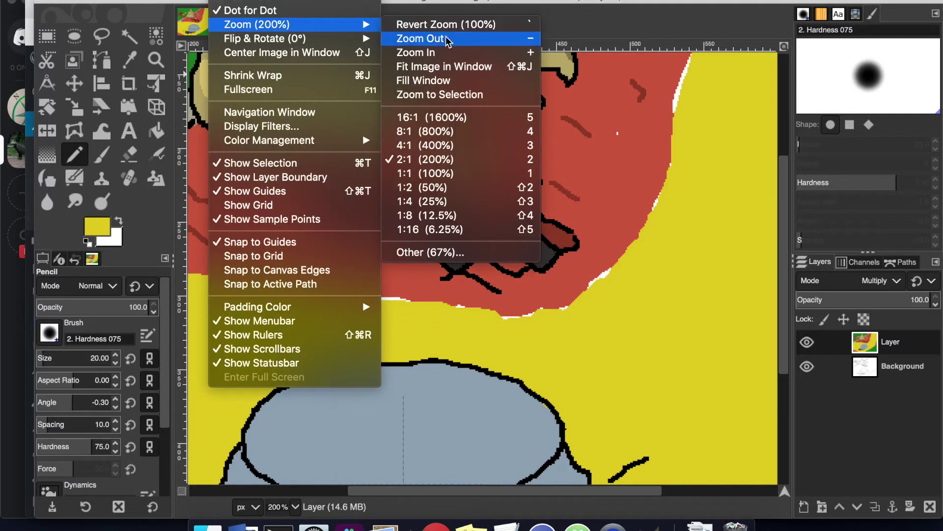
click(422, 25)
key(o)
click(332, 236)
click(76, 158)
drag(284, 243, 259, 259)
click(115, 365)
click(115, 364)
click(115, 363)
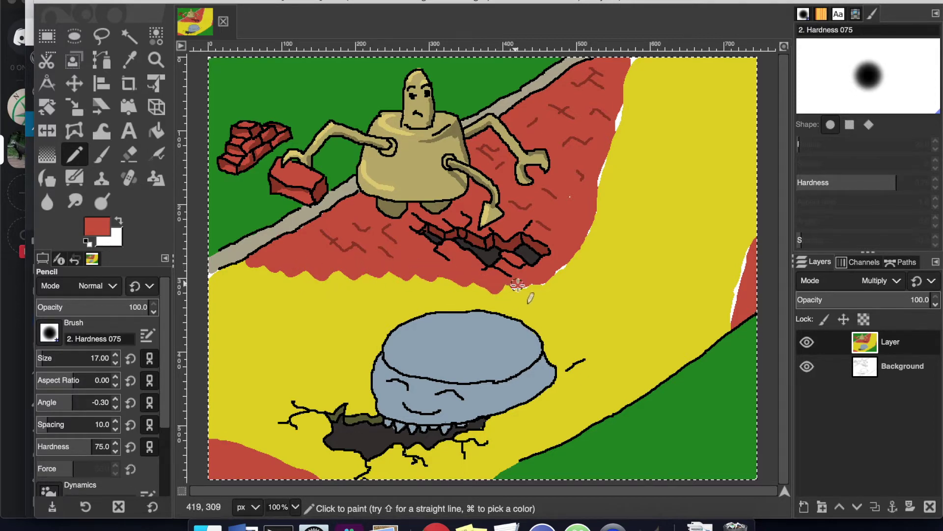
mouse_move(553, 268)
mouse_down()
mouse_move(558, 274)
mouse_move(585, 227)
mouse_move(563, 269)
mouse_up()
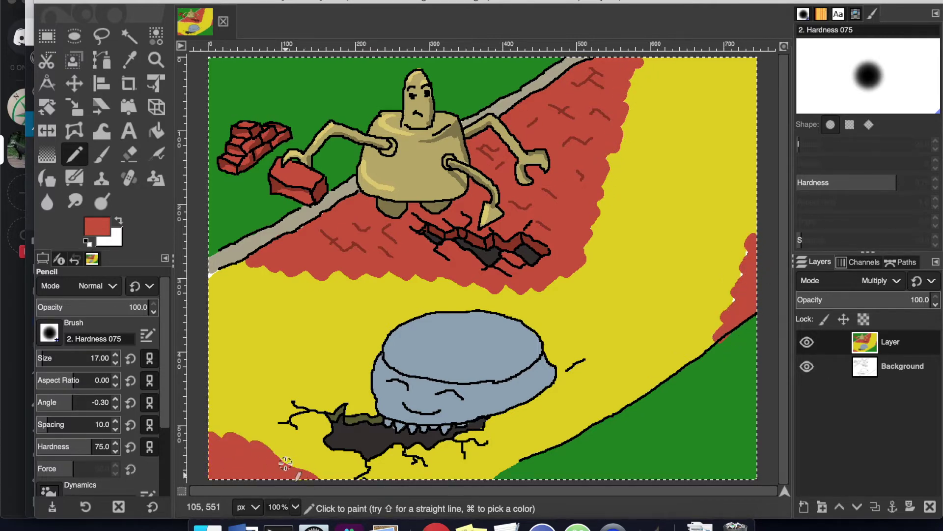
Step: Sample the yellow, darken it, and paint shadow patches beside the lower cracks plus a diagonal stroke on the yellow right of the robot
super+click(222, 417)
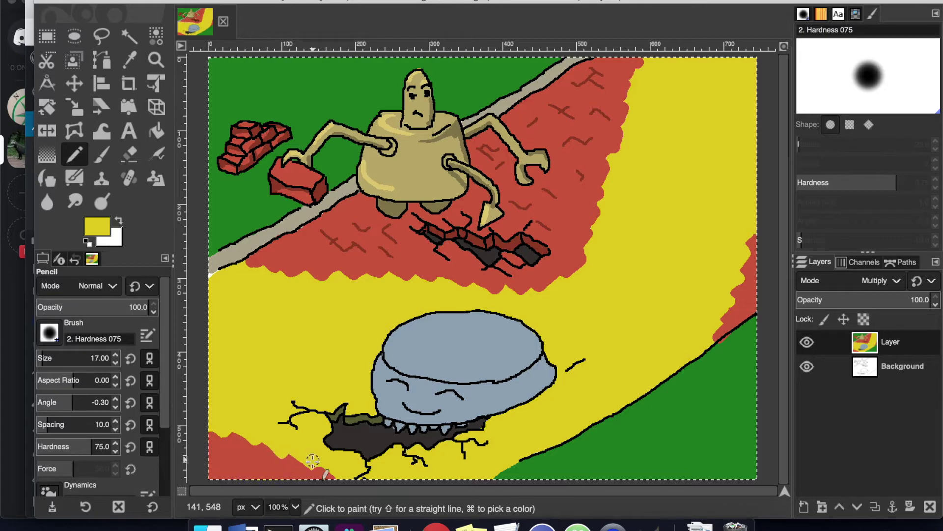
click(98, 226)
click(93, 54)
click(255, 212)
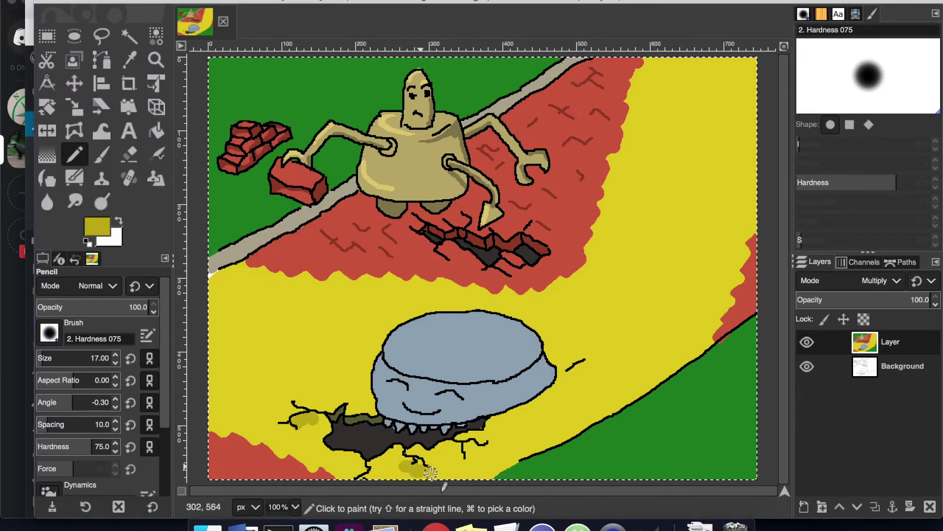
drag(612, 331, 697, 259)
click(142, 0)
mouse_move(695, 100)
mouse_down()
mouse_move(668, 178)
mouse_move(710, 125)
mouse_up()
click(157, 0)
drag(265, 306, 305, 352)
click(143, 0)
click(158, 1)
Step: Sample the base yellow as the second colour and paint over the stray dark stroke in the upper right yellow area
click(119, 221)
click(128, 60)
click(228, 300)
click(76, 155)
drag(711, 123, 660, 176)
Step: Paint dark yellow shading strokes on the upper right yellow area and a wavy one left of the lower robot
click(119, 221)
drag(711, 108, 674, 197)
drag(675, 90, 723, 60)
mouse_move(349, 303)
mouse_down()
mouse_move(295, 359)
mouse_move(346, 309)
mouse_move(310, 313)
mouse_up()
click(119, 221)
click(118, 221)
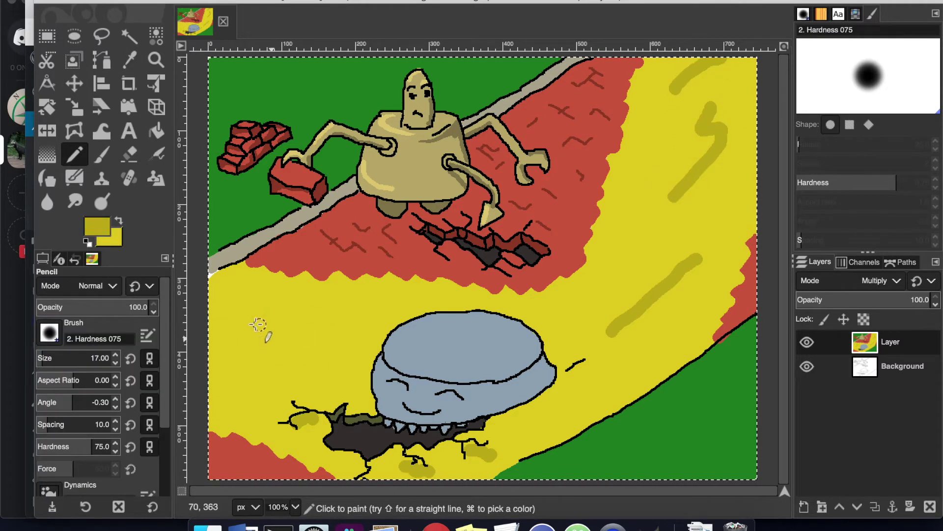
drag(242, 320, 337, 307)
Step: Sample the kerb's grey and fill the white gap at the kerb's lower left end
click(129, 60)
click(279, 225)
click(75, 159)
drag(213, 268, 206, 273)
Step: Sample the robot's blue, lighten it, and paint highlights on the dome, face and side of the lower robot
click(129, 60)
click(476, 333)
click(98, 226)
click(36, 50)
click(255, 213)
click(76, 155)
mouse_move(399, 349)
mouse_down()
mouse_move(434, 323)
mouse_move(506, 329)
mouse_up()
drag(471, 371, 511, 356)
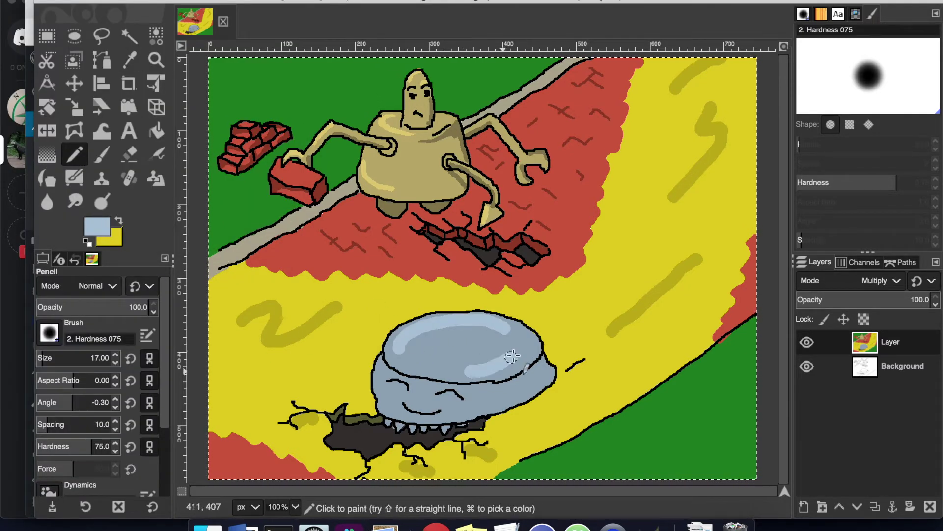
Step: Sample the robot's base blue and paint over the oversized highlights around its eyes with a size 8 pencil
click(218, 1)
mouse_move(266, 23)
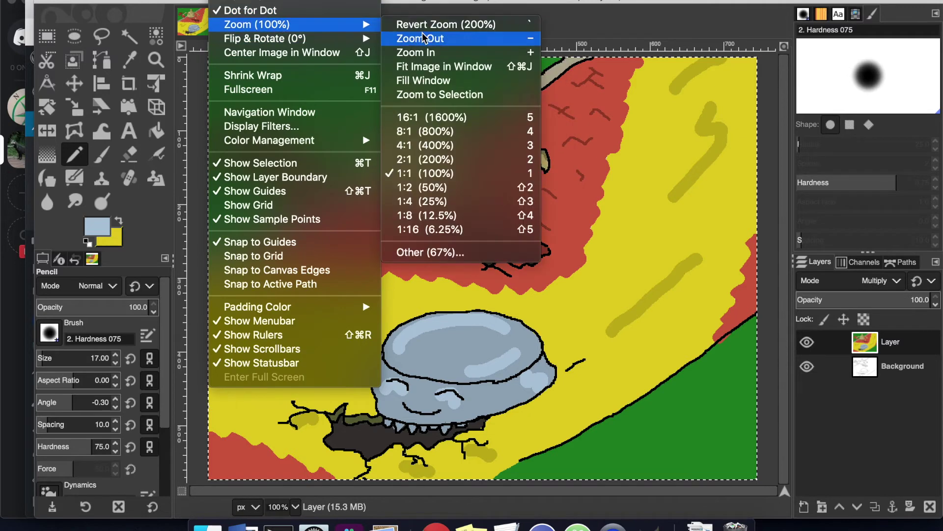
click(437, 24)
click(129, 60)
click(304, 309)
click(75, 156)
click(116, 354)
drag(291, 314, 245, 319)
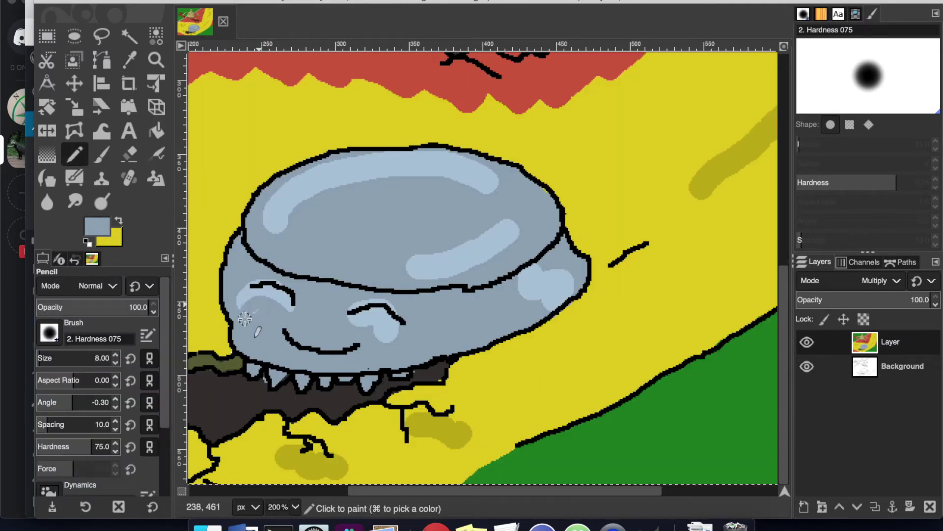
mouse_move(358, 325)
mouse_down()
mouse_move(373, 338)
mouse_move(386, 307)
mouse_up()
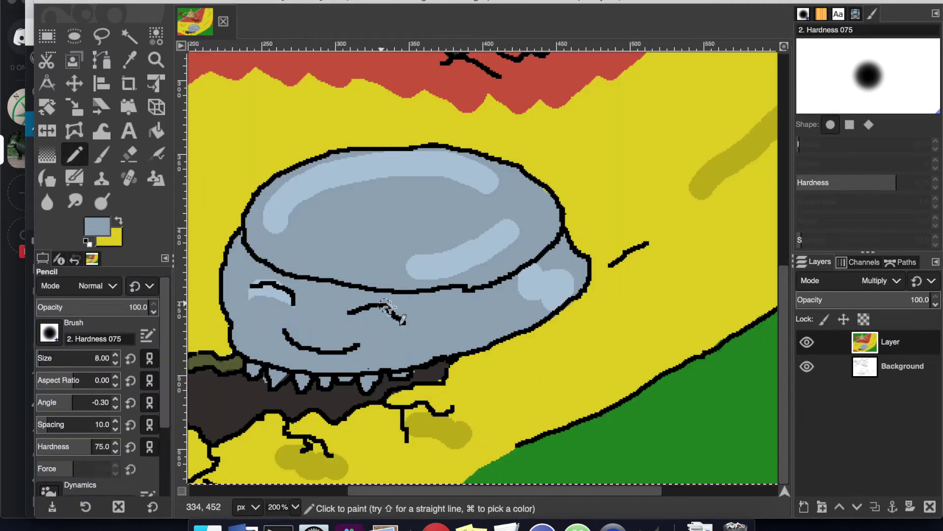
click(257, 283)
Step: Sample the light blue highlight colour and paint small cheek highlights beneath the lower robot's eyes
click(129, 60)
click(285, 204)
click(74, 155)
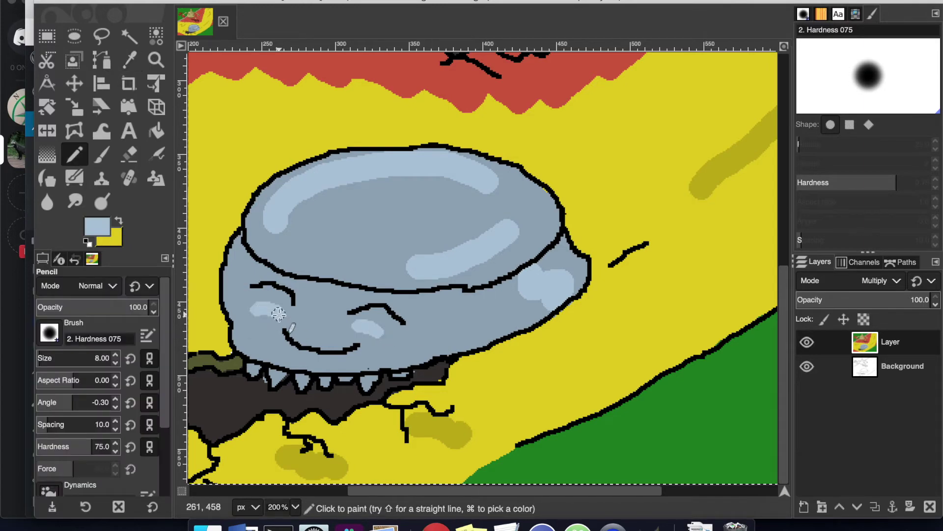
Step: Sample the robot's blue, darken it, and shade the lower left and right edges of the lower robot's body
click(128, 60)
click(373, 212)
click(97, 227)
drag(36, 76, 39, 95)
click(255, 211)
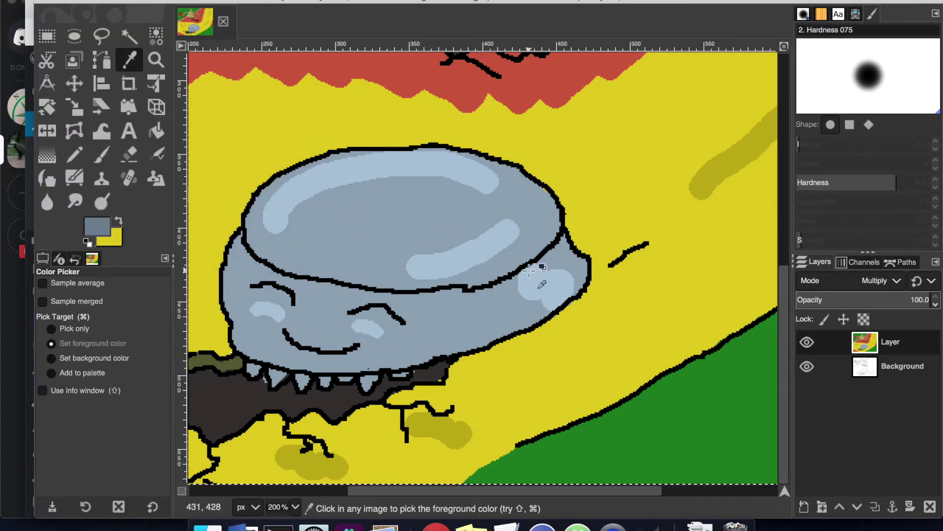
click(75, 155)
drag(231, 327, 250, 352)
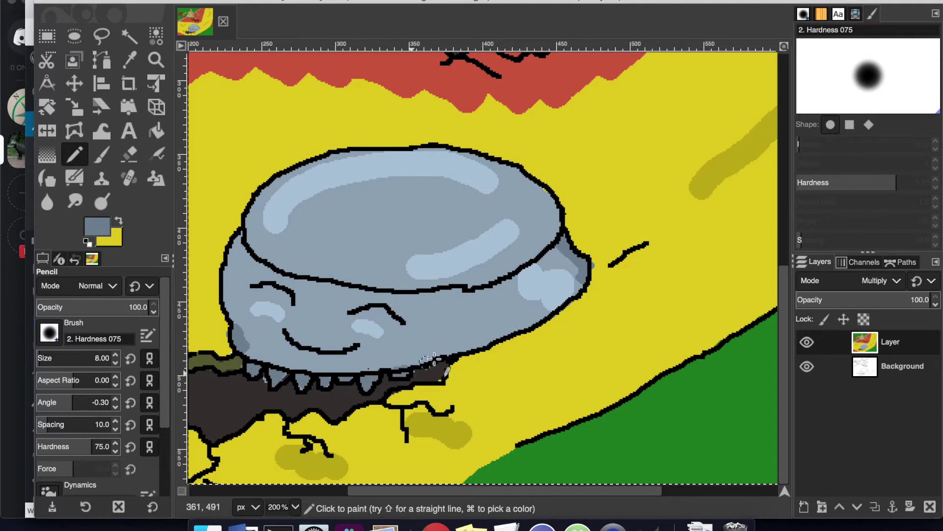
Step: Sample the base blue and the hole's dark colour to clean up the shading along the robot's bottom edge
super+click(372, 364)
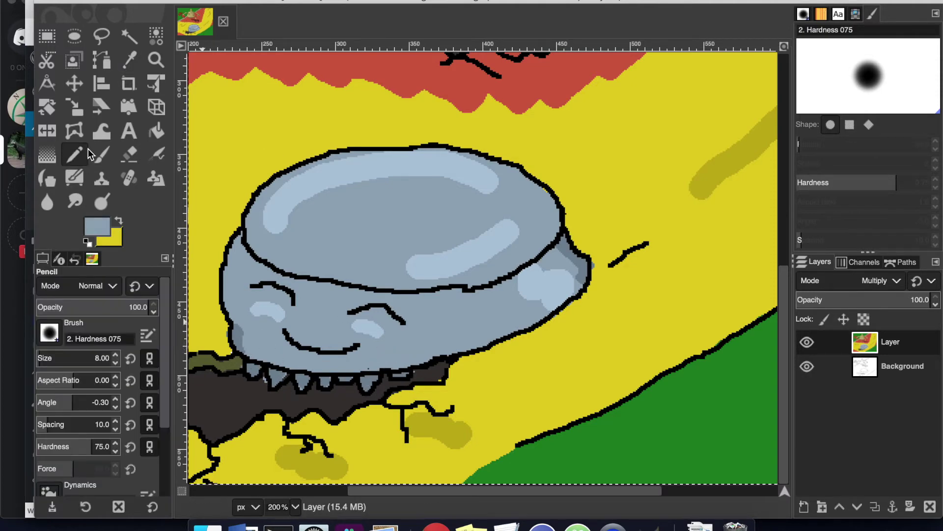
super+click(286, 397)
scroll(421, 349, left, 5)
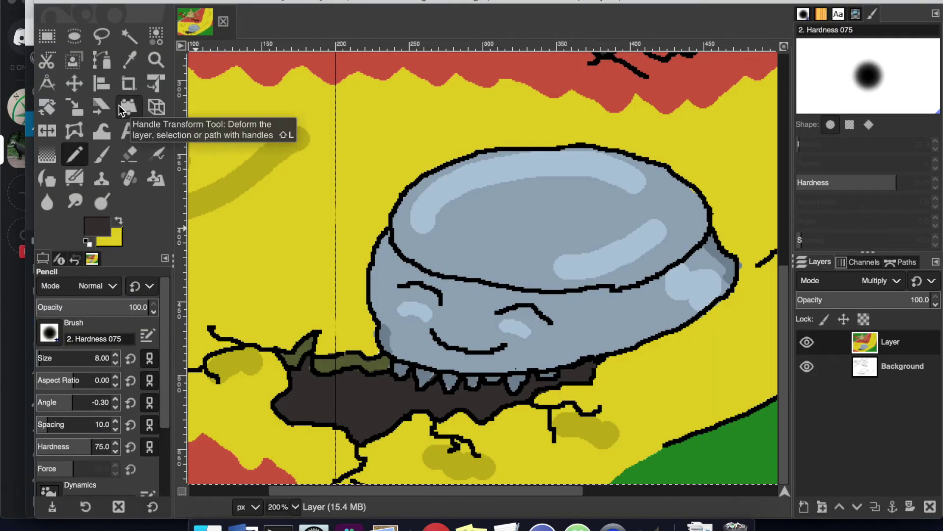
Step: Sample the base yellow and carve the dark yellow patches beside the cracks into smaller rubble-like marks
super+click(274, 368)
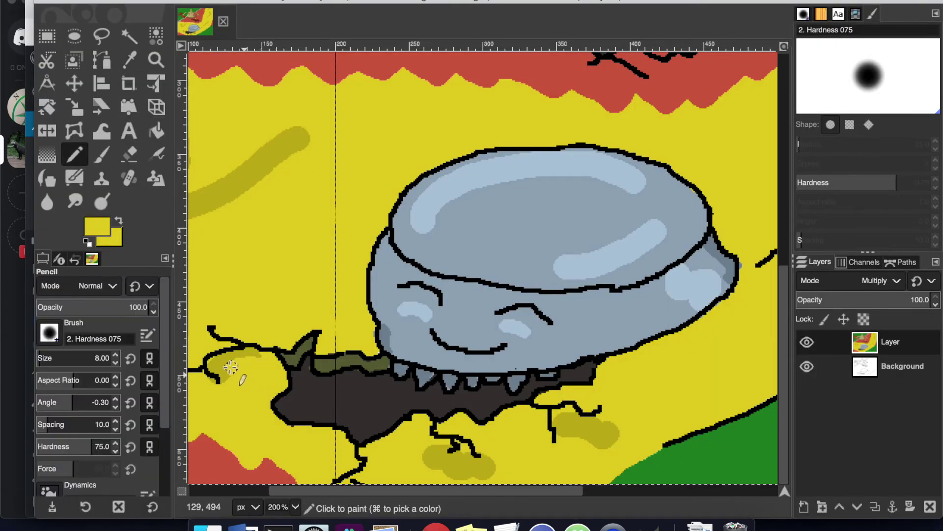
drag(235, 367, 227, 380)
drag(428, 449, 456, 457)
scroll(590, 433, left, 5)
scroll(590, 433, right, 5)
Step: Sample the dark yellow, add patches around the left cracks, and break them up with the base yellow
super+click(265, 160)
scroll(265, 160, left, 5)
mouse_move(386, 419)
mouse_down()
mouse_move(401, 418)
mouse_move(412, 442)
mouse_up()
mouse_move(304, 342)
mouse_down()
mouse_move(314, 369)
mouse_move(332, 344)
mouse_up()
key(x)
drag(327, 347, 310, 346)
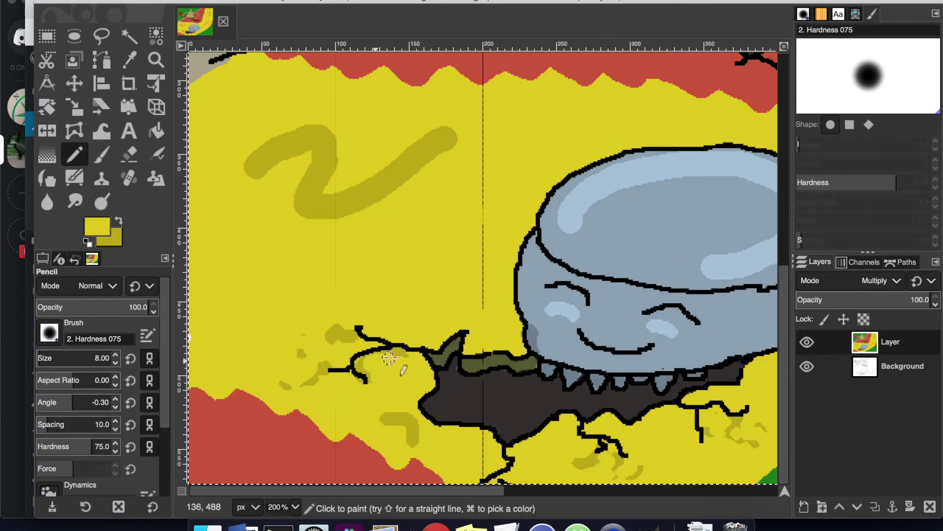
scroll(440, 406, right, 5)
scroll(439, 457, left, 5)
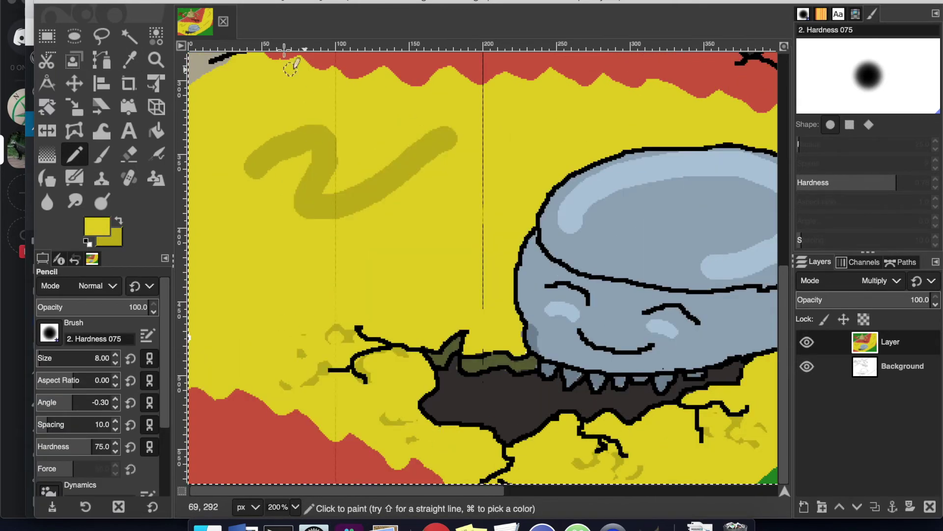
Step: Sample the grass green, lighten it, and paint small grass marks on the green areas with a size 3 pencil
click(219, 1)
mouse_move(255, 25)
click(455, 184)
key(o)
click(365, 240)
key(n)
click(102, 228)
click(100, 75)
click(255, 211)
click(116, 362)
click(115, 362)
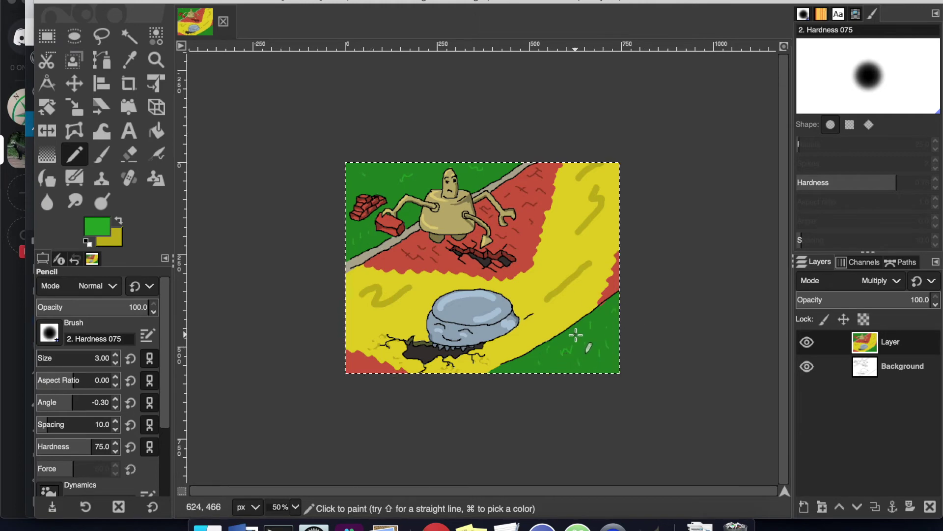
Step: Sample the kerb's grey and touch up the kerb beside the upper robot's right arm
click(221, 2)
click(432, 25)
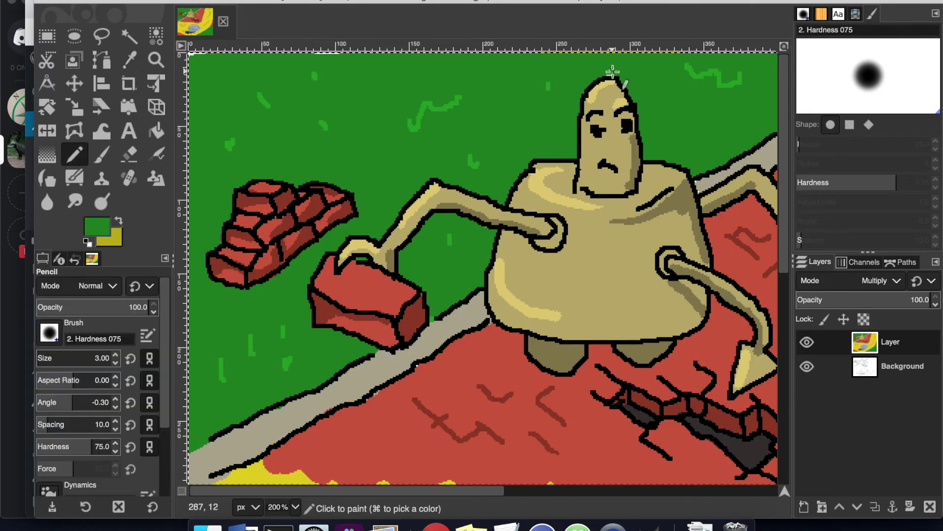
scroll(506, 105, right, 5)
super+click(405, 180)
drag(406, 180, 414, 182)
scroll(413, 181, right, 3)
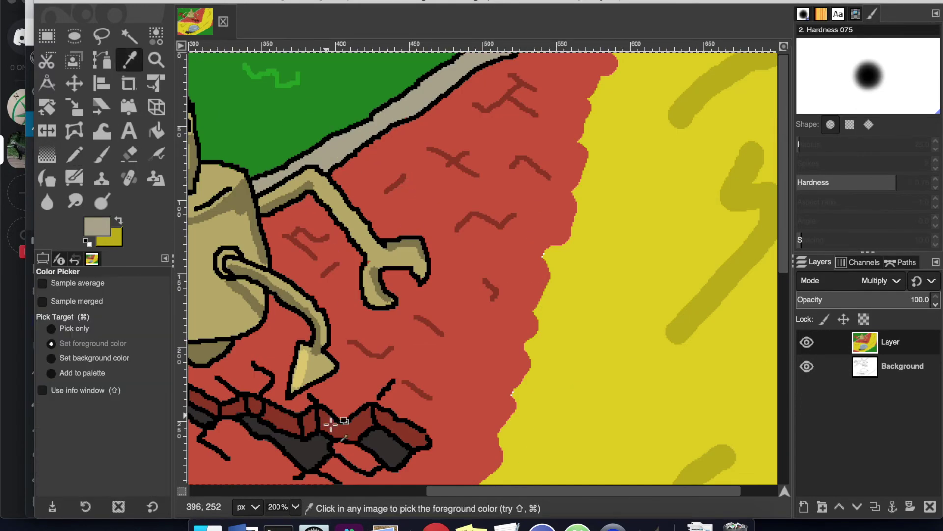
Step: Sample the dark red and draw short brick marks on the red areas in the lower left corner and at the right edge
super+click(331, 426)
scroll(297, 269, left, 8)
scroll(298, 269, down, 8)
drag(227, 409, 229, 446)
drag(261, 453, 268, 454)
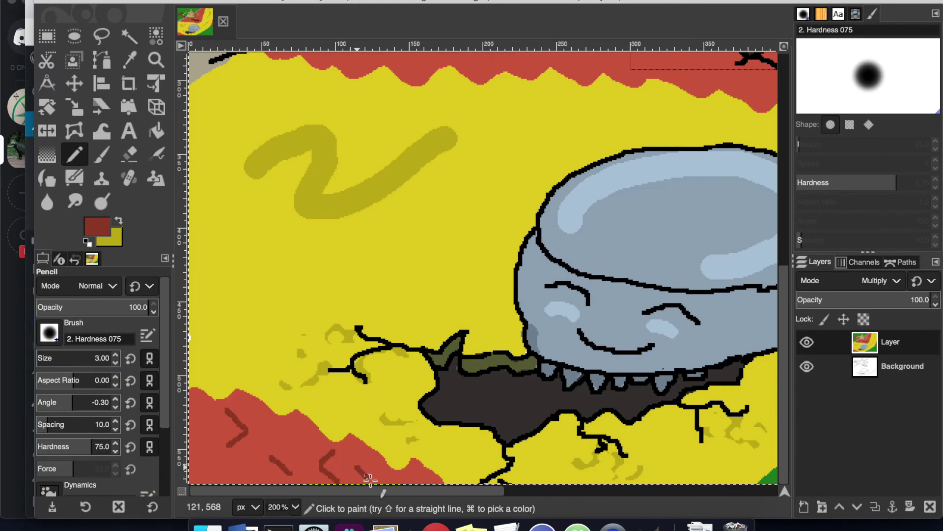
scroll(373, 393, right, 8)
scroll(373, 393, up, 5)
drag(752, 350, 755, 358)
drag(770, 287, 775, 281)
Step: Sample the grass green and touch up the grass beneath the red area at the right edge
click(130, 60)
click(736, 427)
click(74, 154)
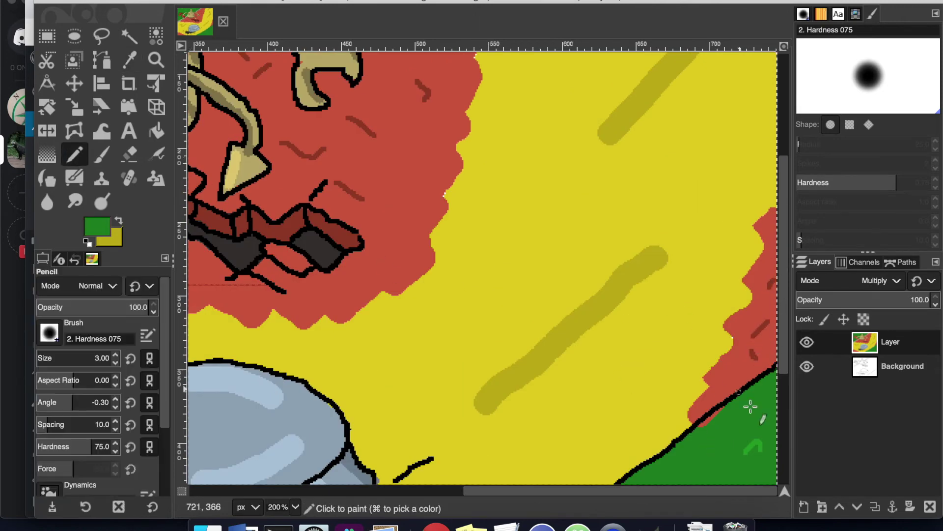
Step: Draw small dark yellow squiggles on the yellow street right of the lower robot and trim them with the base yellow
super+click(516, 131)
scroll(497, 203, down, 3)
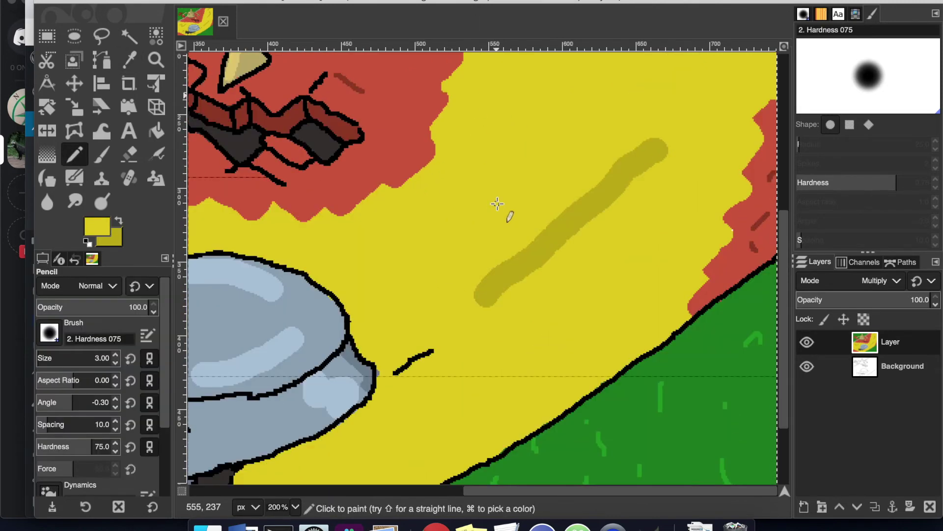
scroll(711, 215, left, 7)
scroll(712, 215, down, 3)
super+click(334, 343)
scroll(347, 317, right, 7)
drag(286, 368, 317, 382)
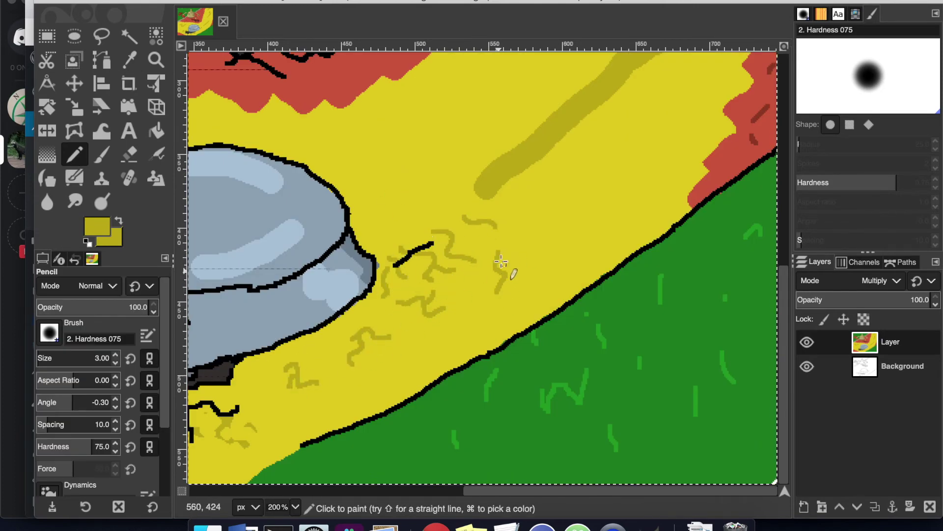
drag(503, 264, 536, 257)
super+click(382, 258)
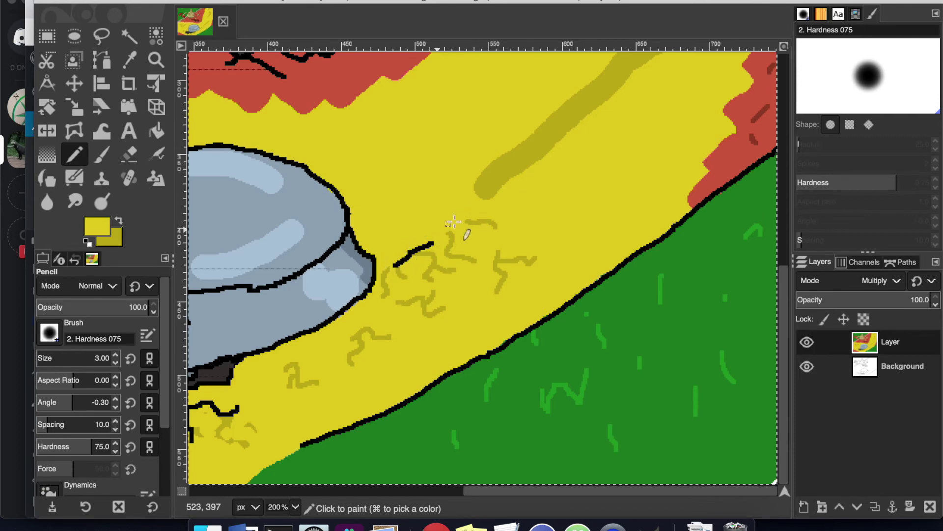
scroll(405, 246, left, 5)
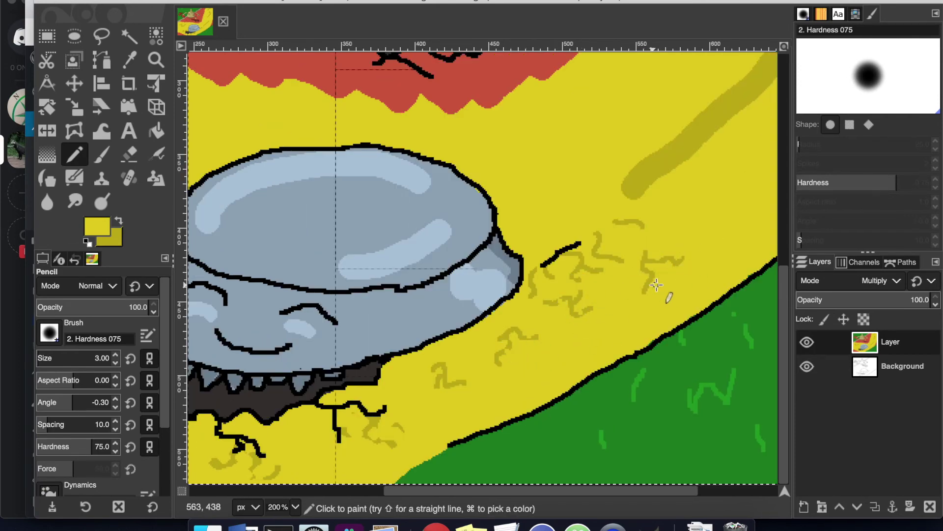
Step: Sample the grass green and break up the light green grass marks with small dabs
click(360, 6)
click(427, 32)
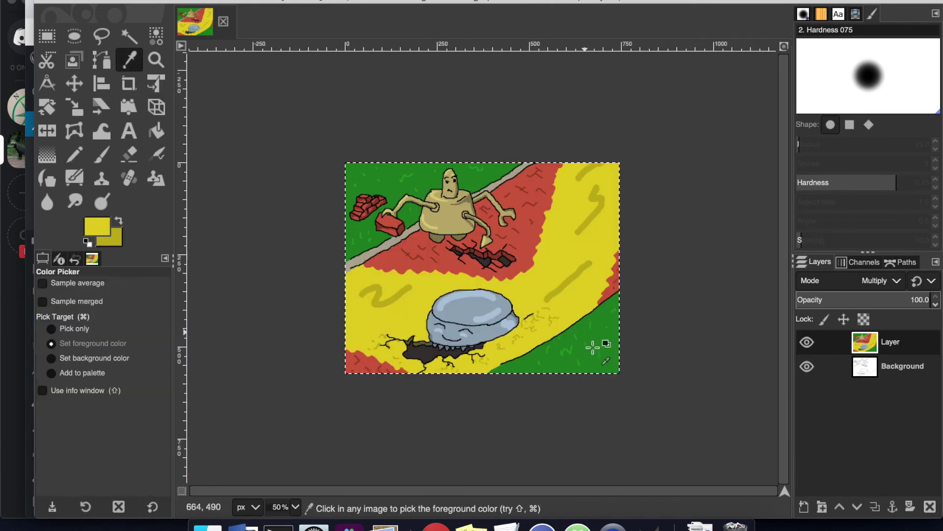
super+click(547, 348)
click(600, 321)
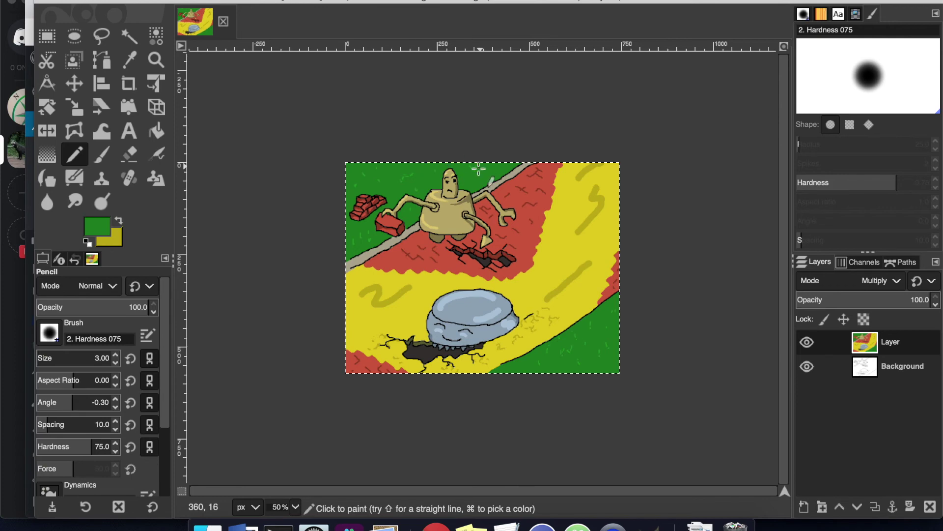
Step: Sample the kerb's grey and touch up the kerb beside its upper outline at 200% zoom
click(215, 0)
mouse_move(249, 24)
click(421, 158)
scroll(421, 162, left, 5)
scroll(421, 162, down, 5)
click(263, 113)
click(75, 157)
click(281, 103)
Step: Sample the street red and touch up the specks along the kerb's lower outline
click(132, 64)
click(77, 156)
click(328, 104)
click(132, 63)
click(339, 125)
click(74, 155)
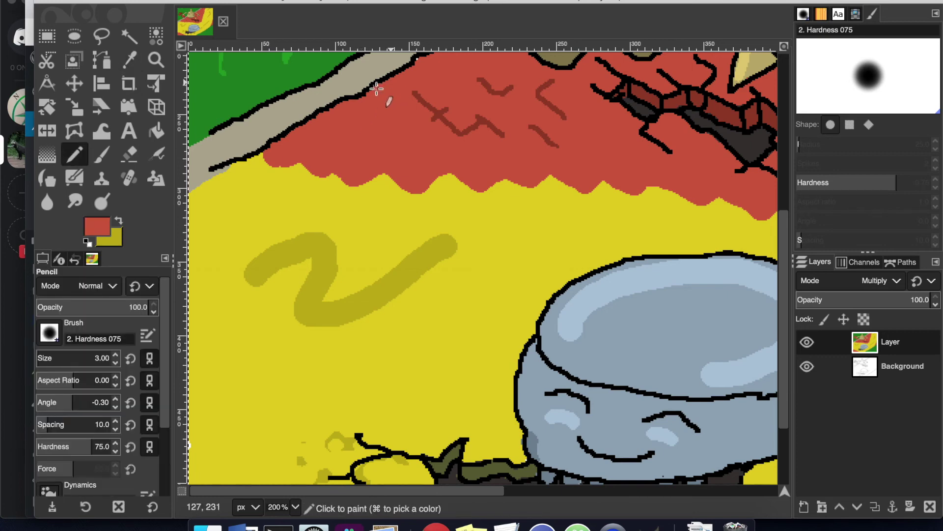
scroll(379, 93, up, 10)
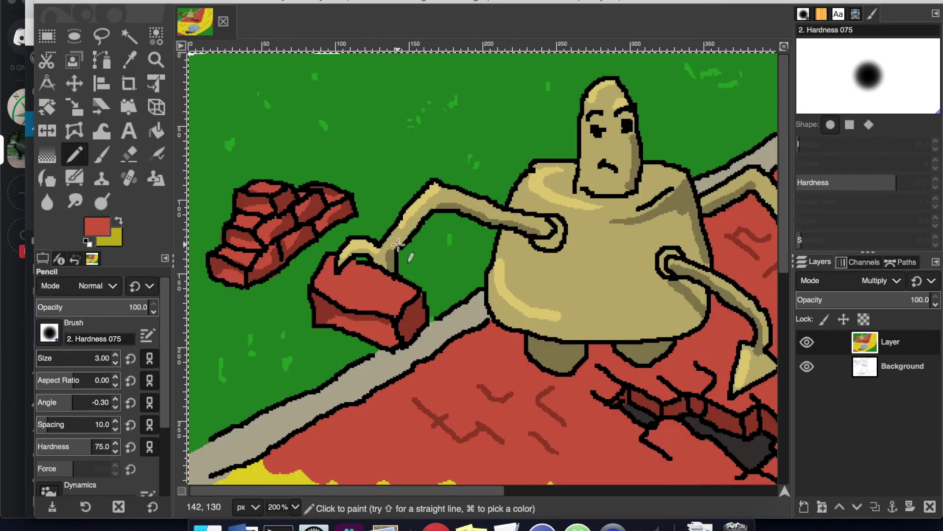
Step: Make the Background layer active and export the illustration to the Desktop as streetrobots.png
click(847, 372)
click(215, 0)
mouse_move(256, 25)
click(444, 26)
click(114, 0)
click(146, 167)
click(146, 169)
text(streetrobots)
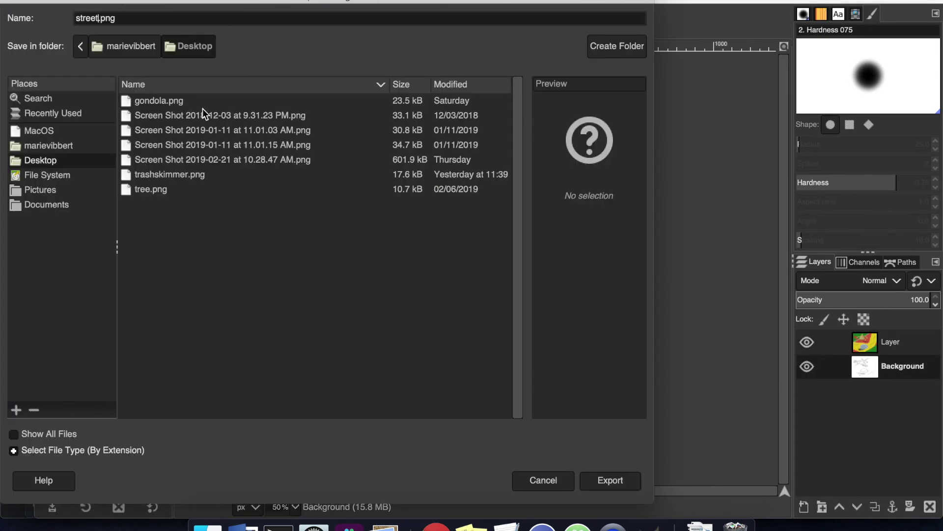
click(609, 480)
click(547, 381)
Step: Switch to the WordPress post editor in Chrome and insert an Image block below the paragraph about robot street repair
click(435, 527)
click(411, 255)
click(414, 367)
click(456, 324)
click(411, 342)
click(411, 173)
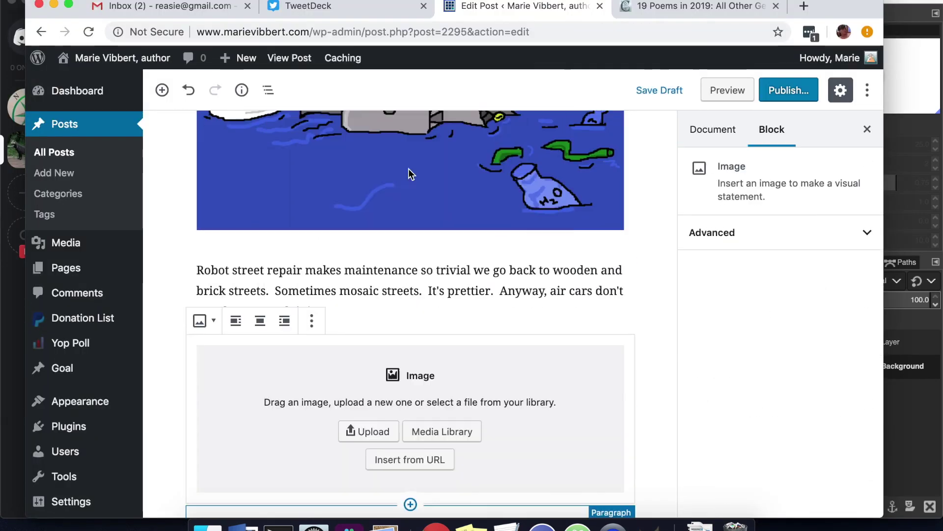
Step: Upload streetrobots.png from the Desktop into the empty Image block
click(367, 431)
click(212, 160)
double_click(354, 97)
scroll(458, 288, down, 2)
Step: Give the uploaded image alt text describing the street as half brick, half gold, and apply it to the block
click(311, 255)
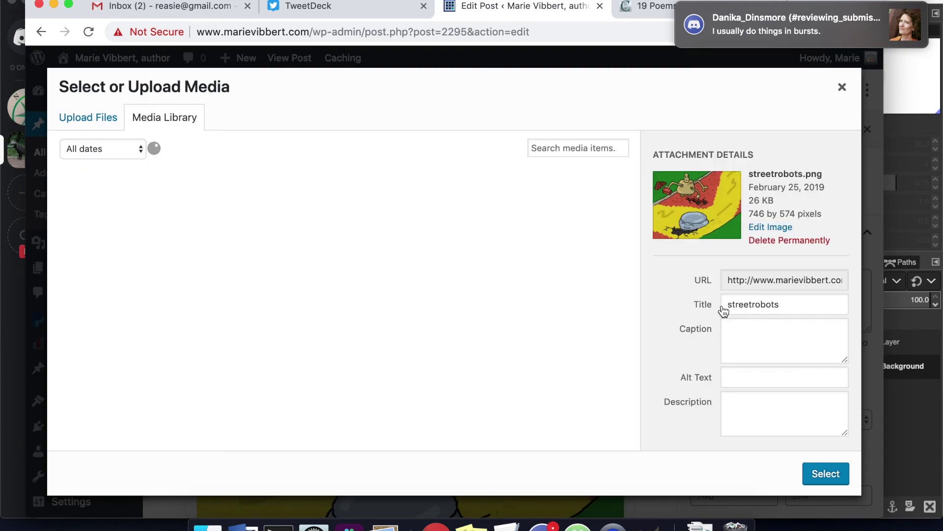
click(781, 376)
text(Cart)
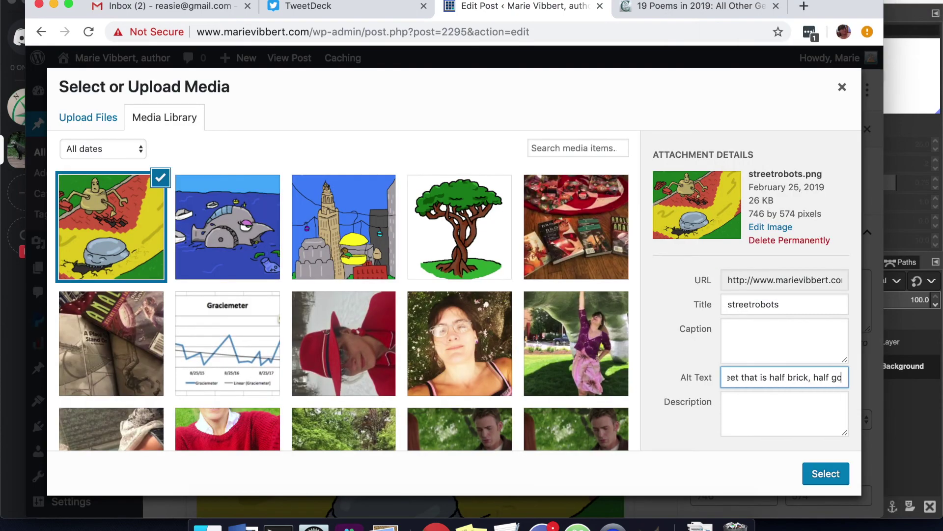
text(gold)
click(826, 474)
Step: Save the post draft and preview the page down to the street robot illustration and its end
click(659, 91)
click(718, 92)
scroll(456, 226, down, 4)
scroll(456, 227, down, 20)
Step: Return to GIMP and save the layered illustration to the Desktop as streetrobots.xcf
click(613, 527)
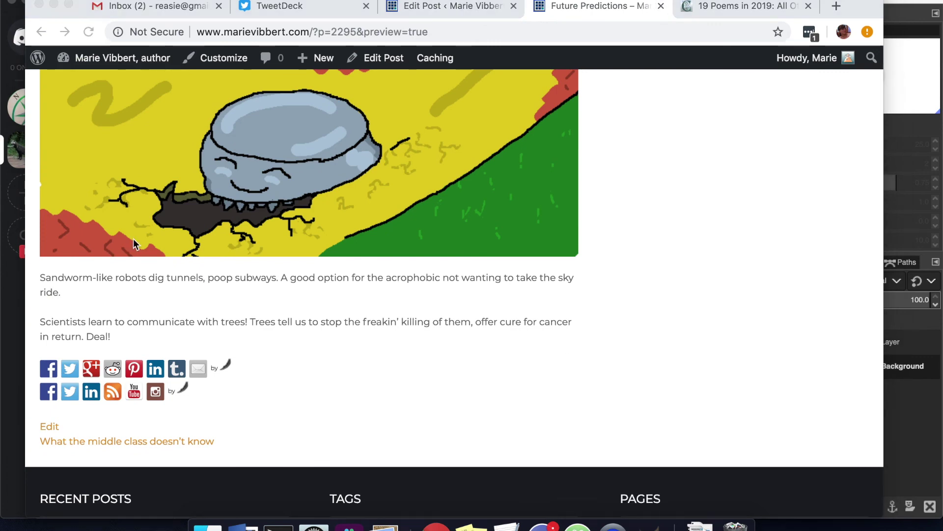
click(54, 4)
click(293, 93)
key(super+s)
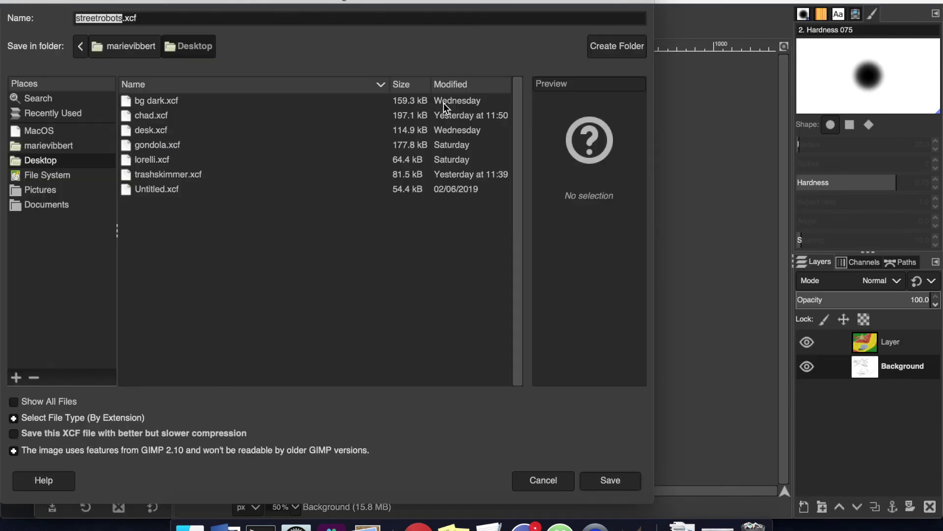
key(Return)
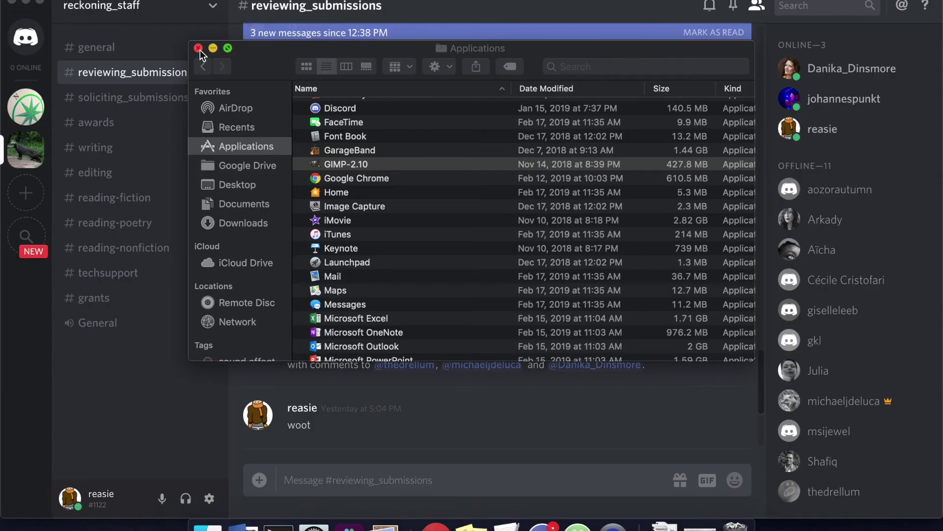
Step: Close the Applications window in Finder and the Untitled text document on the desktop
click(198, 47)
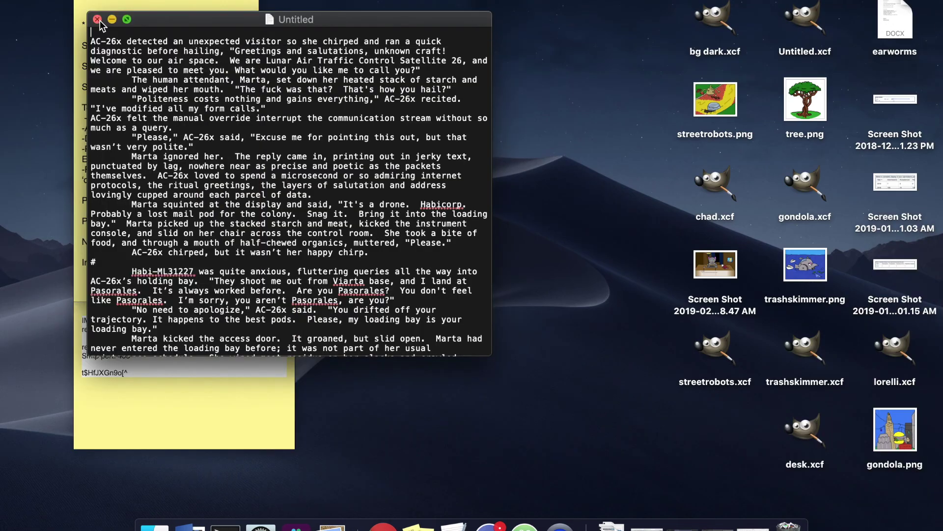
click(99, 20)
click(179, 233)
click(543, 527)
click(148, 1)
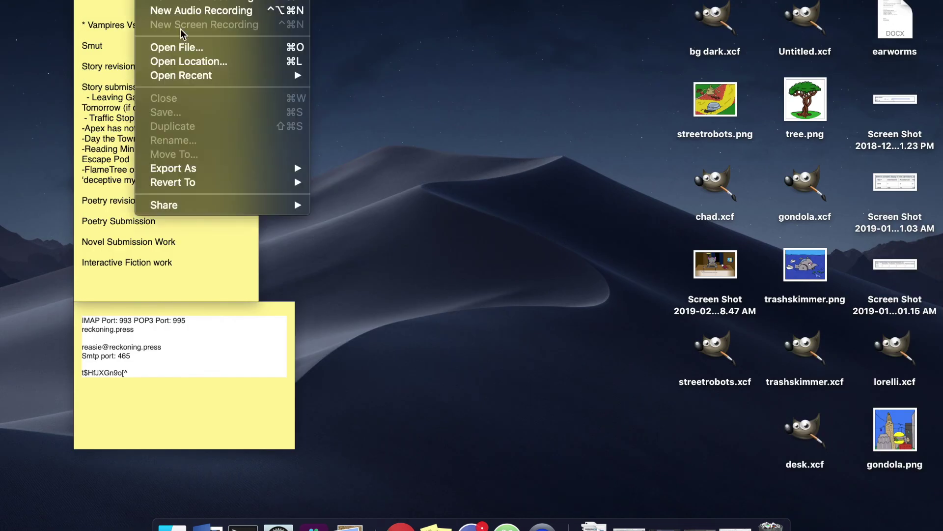
mouse_move(248, 4)
click(276, 72)
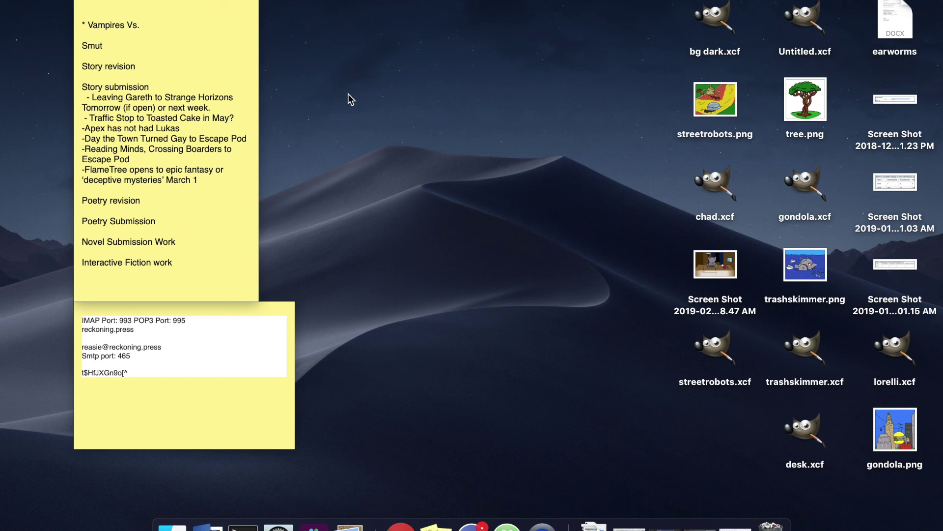